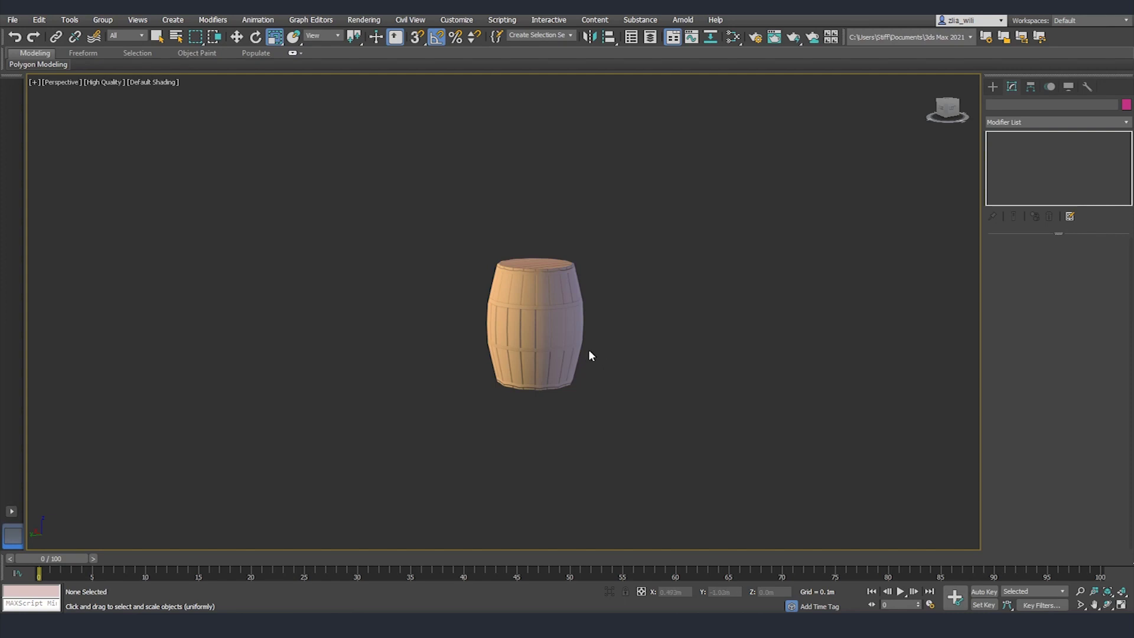
Step: Examine the finished barrel's plank construction and mesh topology with its edges shown and hidden
{"action": "scroll", "coordinate": [576, 358], "scroll_direction": "up", "scroll_amount": 3}
{"action": "middle_click_drag", "start_coordinate": [575, 358], "coordinate": [559, 376], "text": "alt"}
{"action": "scroll", "coordinate": [600, 360], "scroll_direction": "up", "scroll_amount": 4}
{"action": "scroll", "coordinate": [463, 382], "scroll_direction": "down", "scroll_amount": 2}
{"action": "key", "text": "F4"}
{"action": "key", "text": "F4"}
{"action": "key", "text": "F4"}
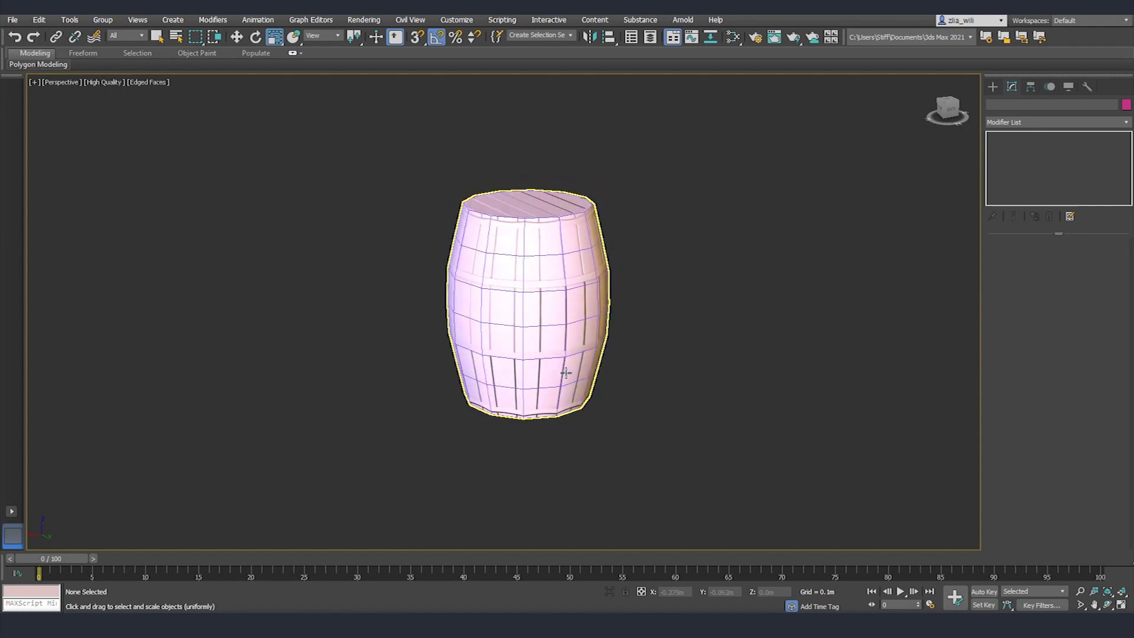
{"action": "key", "text": "F4"}
{"action": "scroll", "coordinate": [573, 375], "scroll_direction": "down", "scroll_amount": 4}
{"action": "middle_click_drag", "start_coordinate": [590, 385], "coordinate": [487, 494], "text": "alt"}
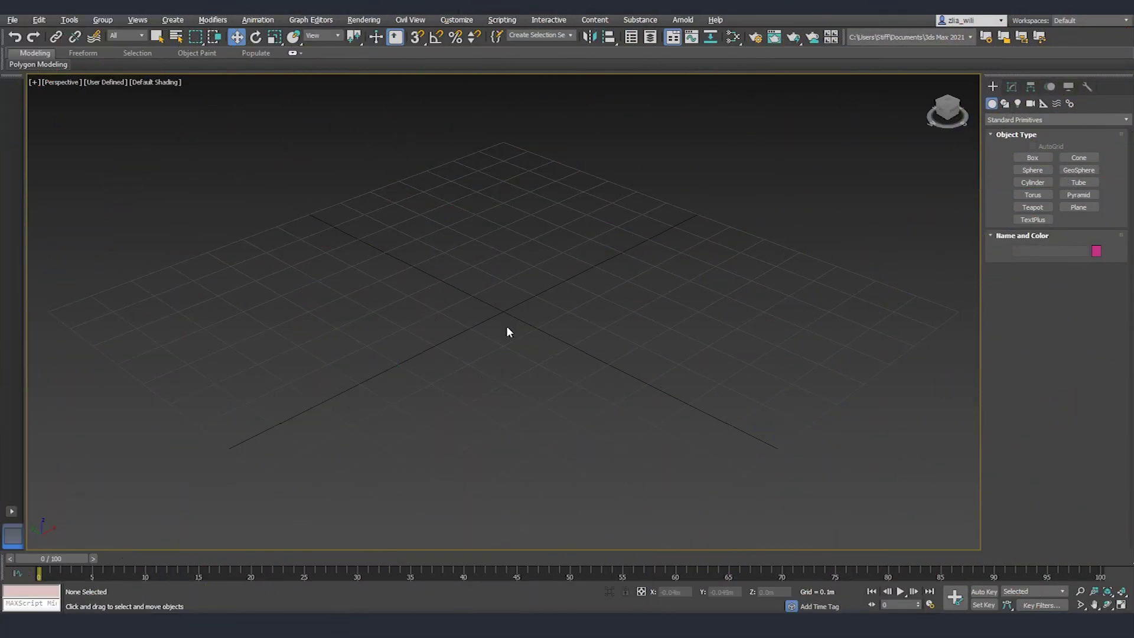
Step: Create a thin box 1.0 m long and 0.1 m wide, snapped to the grid points
{"action": "left_click", "coordinate": [1032, 157]}
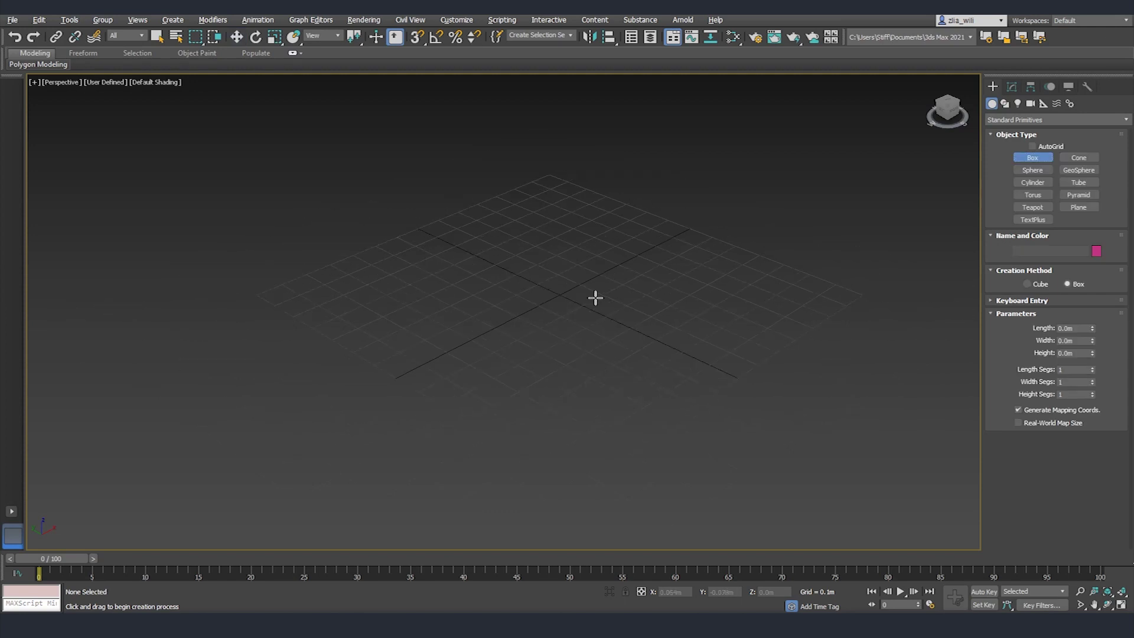
{"action": "middle_click_drag", "start_coordinate": [595, 296], "coordinate": [549, 319], "text": "alt"}
{"action": "key", "text": "s"}
{"action": "left_click_drag", "start_coordinate": [507, 230], "coordinate": [586, 441]}
{"action": "key", "text": "s"}
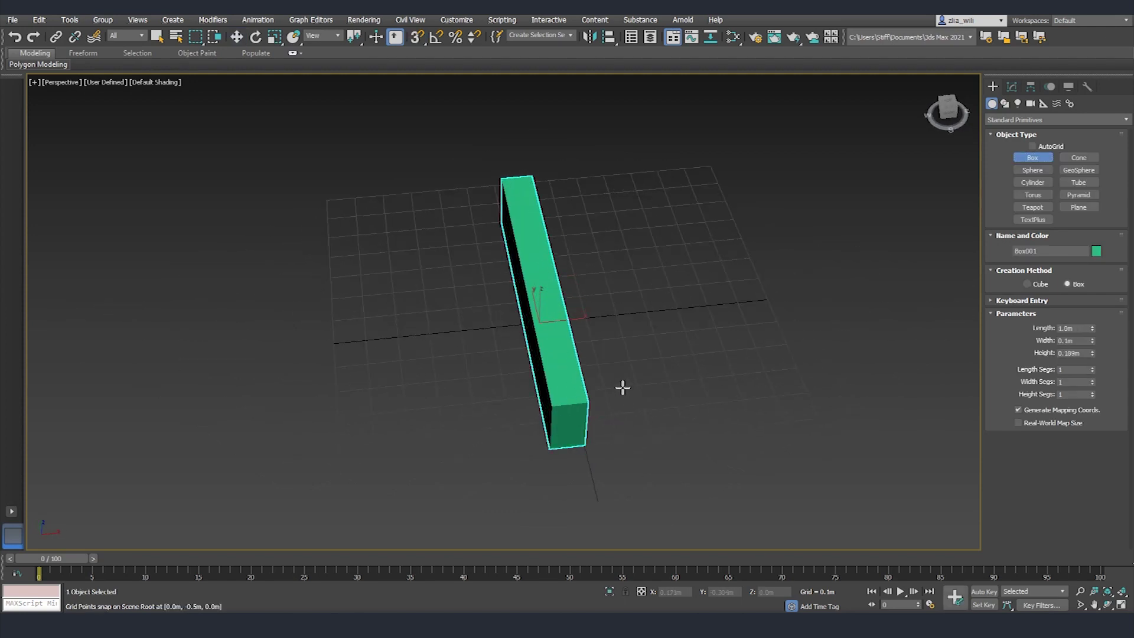
{"action": "left_click", "coordinate": [584, 433]}
{"action": "right_click", "coordinate": [583, 438]}
Step: Convert the box to an Editable Poly
{"action": "middle_click_drag", "start_coordinate": [583, 438], "coordinate": [506, 336], "text": "alt"}
{"action": "right_click", "coordinate": [506, 336]}
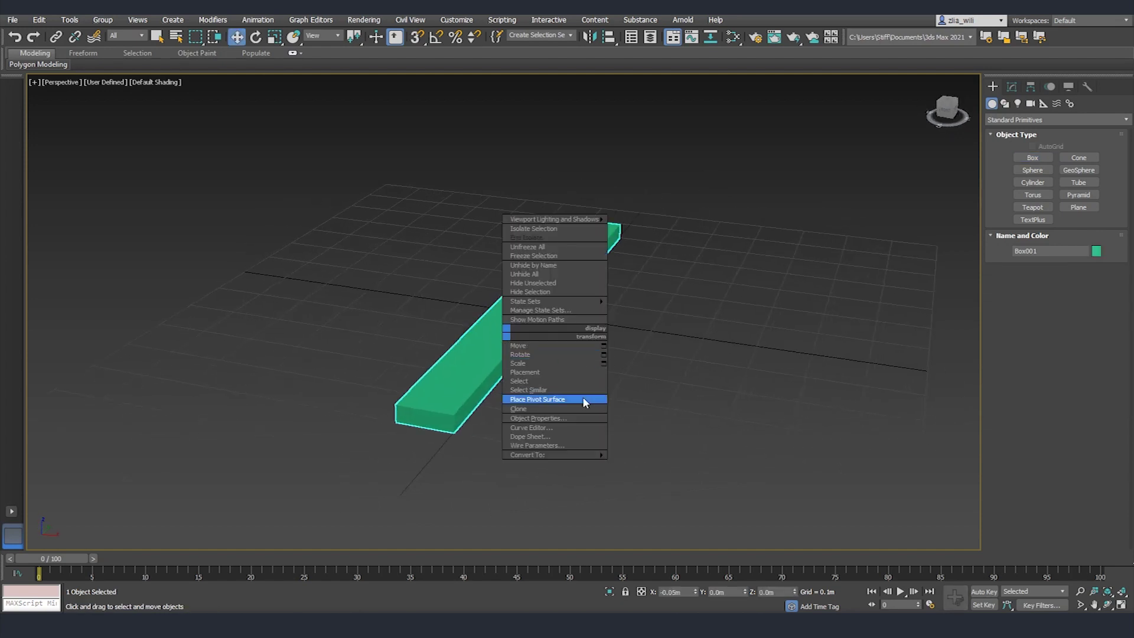
{"action": "mouse_move", "coordinate": [597, 456]}
{"action": "left_click", "coordinate": [647, 463]}
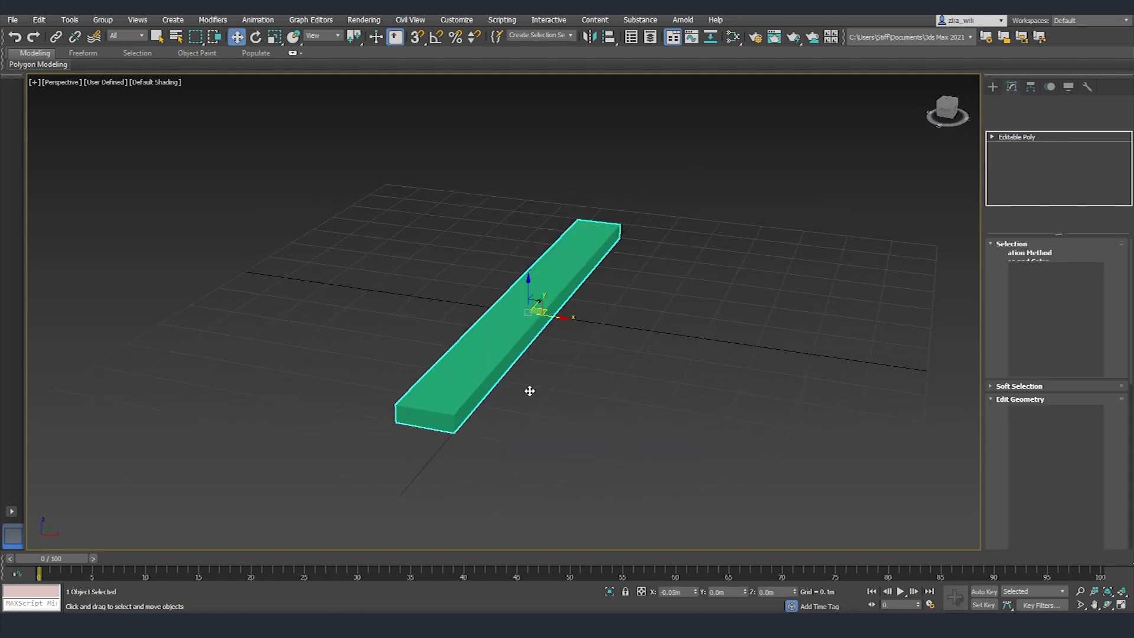
Step: Show the box's edges and widen it by moving one long side polygon outward along X
{"action": "key", "text": "4"}
{"action": "left_click", "coordinate": [529, 334]}
{"action": "middle_click_drag", "start_coordinate": [529, 334], "coordinate": [574, 311], "text": "alt"}
{"action": "key", "text": "F4"}
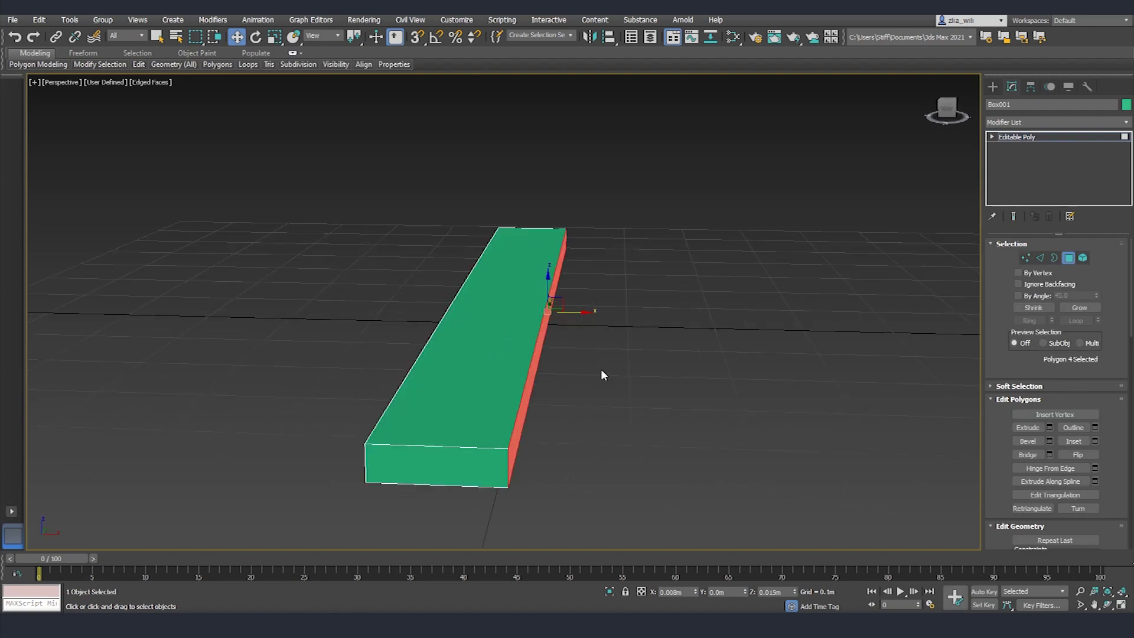
{"action": "middle_click_drag", "start_coordinate": [597, 362], "coordinate": [577, 326], "text": "alt"}
{"action": "mouse_move", "coordinate": [583, 314]}
{"action": "left_mouse_down"}
{"action": "mouse_move", "coordinate": [600, 316]}
{"action": "mouse_move", "coordinate": [566, 328]}
{"action": "left_mouse_up"}
Step: Connect the ring of lengthwise edges with 5 segments to divide the plank along its length
{"action": "middle_click_drag", "start_coordinate": [669, 294], "coordinate": [560, 344], "text": "alt"}
{"action": "scroll", "coordinate": [555, 295], "scroll_direction": "down", "scroll_amount": 3}
{"action": "key", "text": "2"}
{"action": "left_click", "coordinate": [559, 322]}
{"action": "key", "text": "alt+r"}
{"action": "left_click", "coordinate": [1095, 468]}
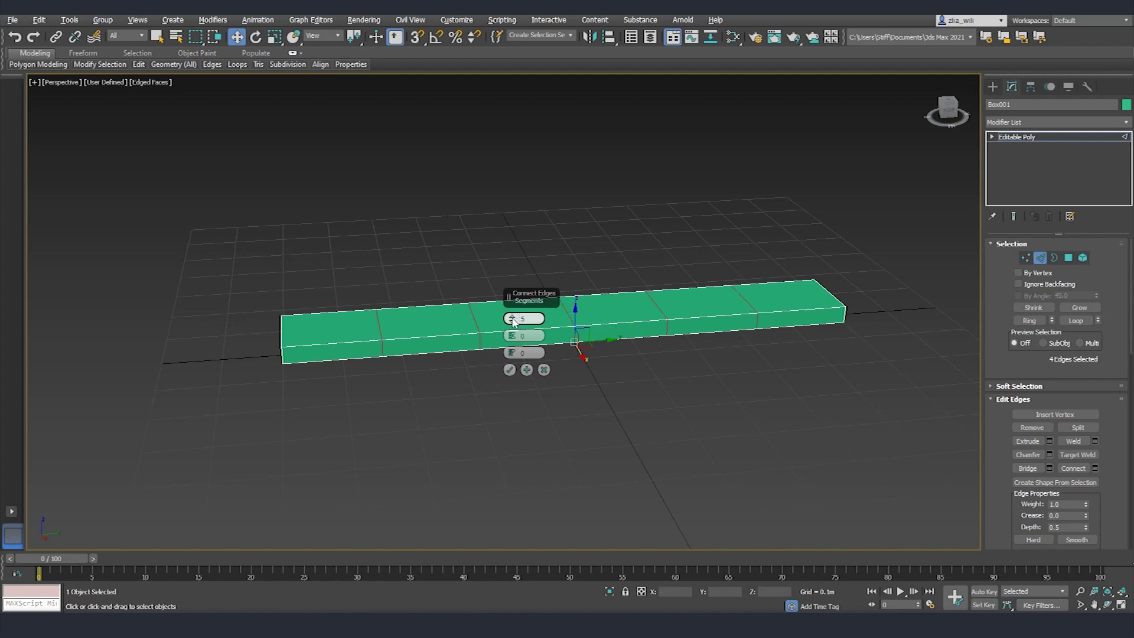
{"action": "left_click", "coordinate": [509, 370]}
Step: Connect the edges running across the plank's width with 2 segments at pinch 88 to support the long sides
{"action": "middle_click_drag", "start_coordinate": [509, 370], "coordinate": [602, 425], "text": "alt"}
{"action": "scroll", "coordinate": [681, 363], "scroll_direction": "up", "scroll_amount": 3}
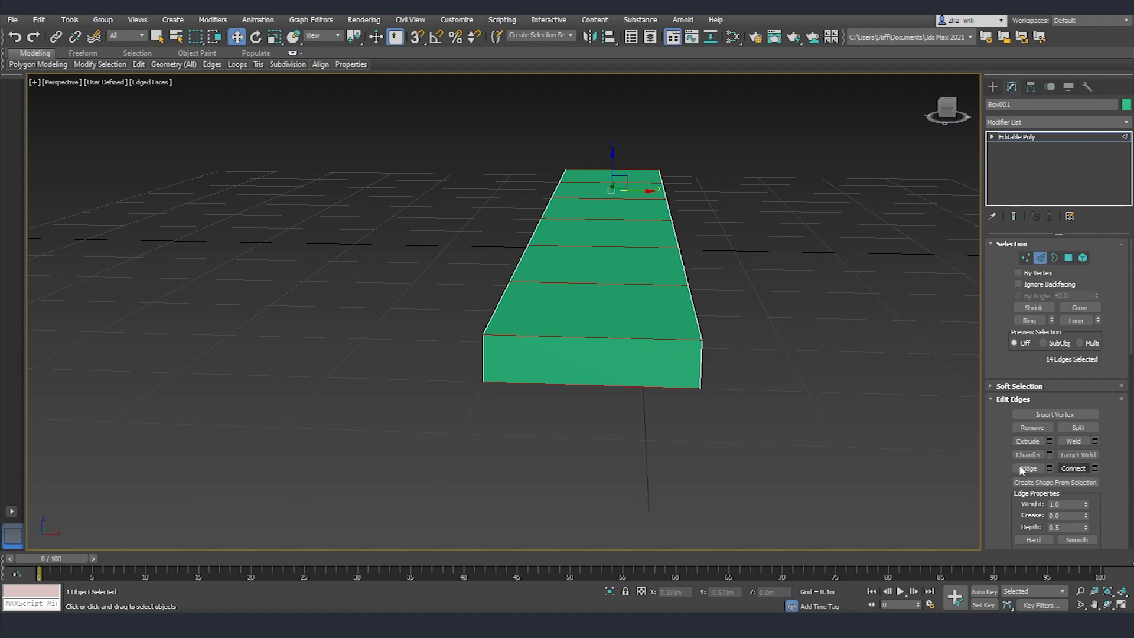
{"action": "left_click", "coordinate": [1095, 468]}
{"action": "left_click", "coordinate": [513, 323]}
{"action": "left_click", "coordinate": [512, 323]}
{"action": "left_click", "coordinate": [512, 322]}
{"action": "left_click_drag", "start_coordinate": [512, 335], "coordinate": [526, 284]}
{"action": "left_click_drag", "start_coordinate": [558, 135], "coordinate": [561, 125]}
{"action": "left_click", "coordinate": [510, 371]}
Step: Connect the ring of vertical edges around the plank with 2 segments pinched toward its upper and lower faces
{"action": "middle_click_drag", "start_coordinate": [641, 379], "coordinate": [461, 356], "text": "alt"}
{"action": "left_click", "coordinate": [382, 357]}
{"action": "key", "text": "alt+r"}
{"action": "left_click", "coordinate": [1094, 468]}
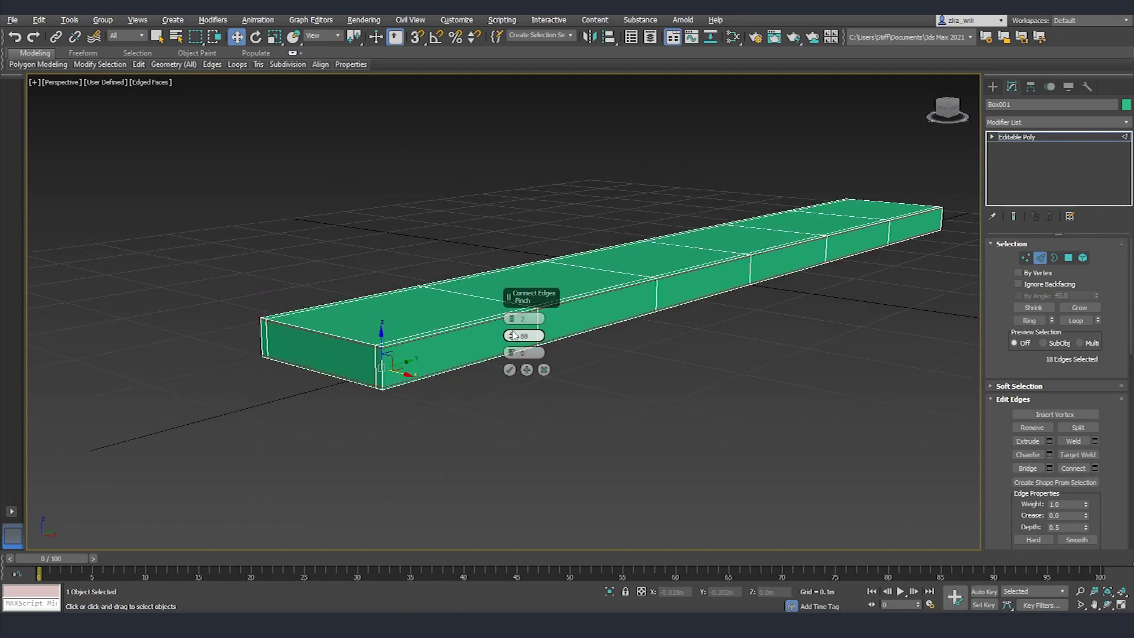
{"action": "left_click", "coordinate": [509, 369]}
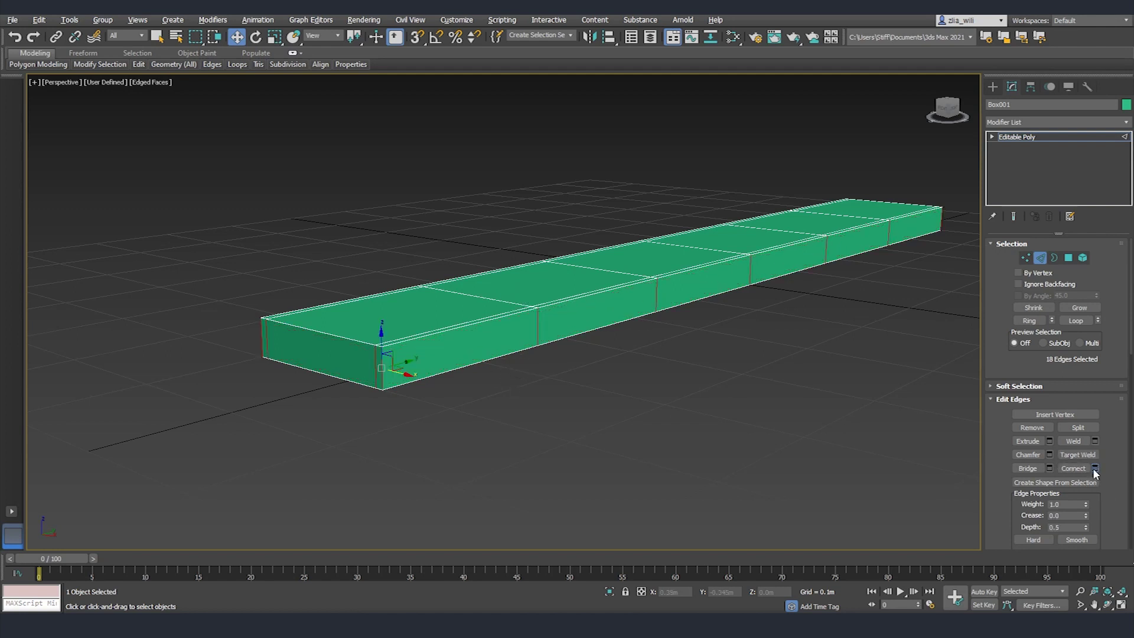
{"action": "left_click", "coordinate": [1095, 468]}
{"action": "left_click", "coordinate": [509, 370]}
Step: Connect the lengthwise edges of both end sections with 1 segment, slid close to the plank's ends
{"action": "middle_click_drag", "start_coordinate": [510, 369], "coordinate": [455, 364], "text": "alt"}
{"action": "scroll", "coordinate": [298, 276], "scroll_direction": "down", "scroll_amount": 3}
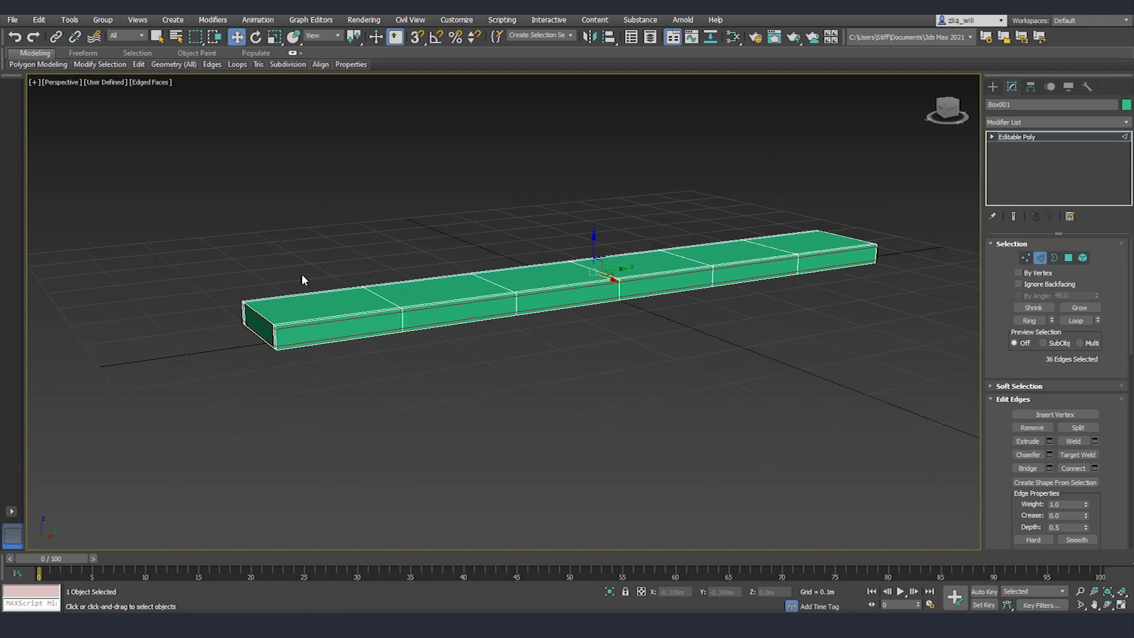
{"action": "left_click_drag", "start_coordinate": [304, 410], "coordinate": [330, 257]}
{"action": "middle_click_drag", "start_coordinate": [823, 264], "coordinate": [760, 273], "text": "alt"}
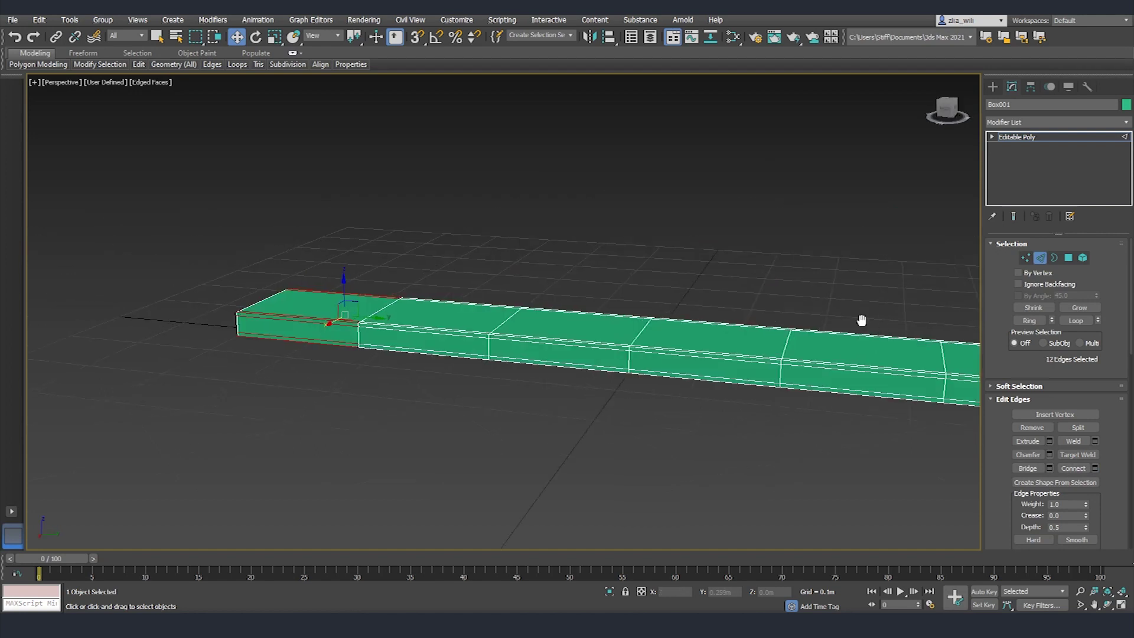
{"action": "middle_click_drag", "start_coordinate": [881, 321], "coordinate": [818, 311]}
{"action": "left_click_drag", "start_coordinate": [868, 326], "coordinate": [821, 414], "text": "ctrl"}
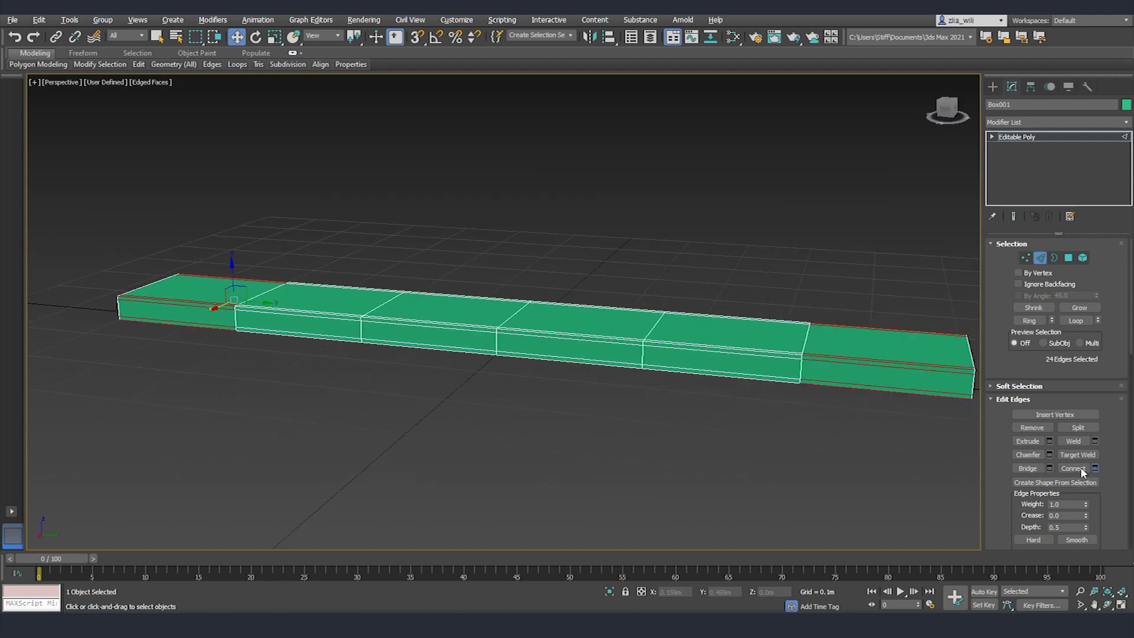
{"action": "left_click", "coordinate": [1095, 467]}
{"action": "left_click_drag", "start_coordinate": [513, 354], "coordinate": [514, 328]}
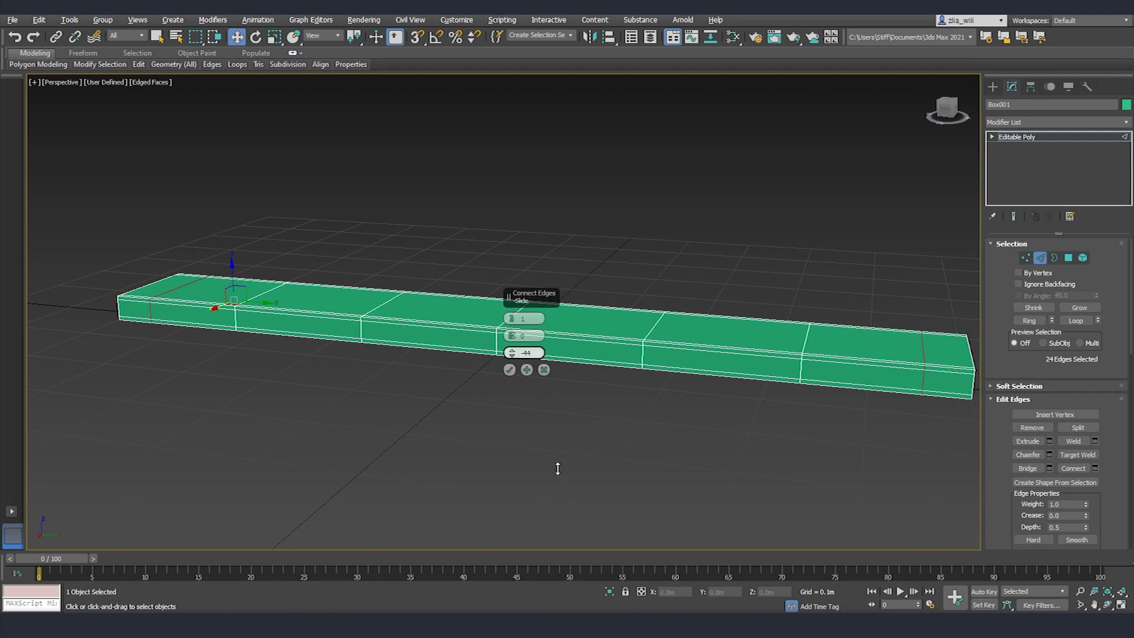
{"action": "left_click_drag", "start_coordinate": [604, 578], "coordinate": [605, 578]}
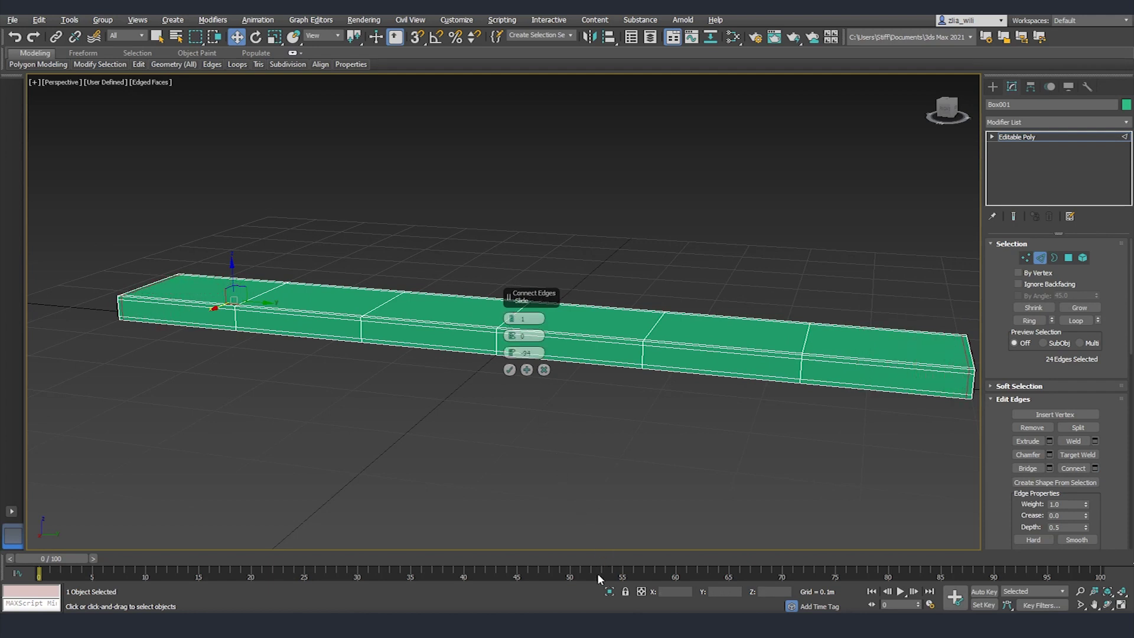
{"action": "left_click", "coordinate": [509, 369]}
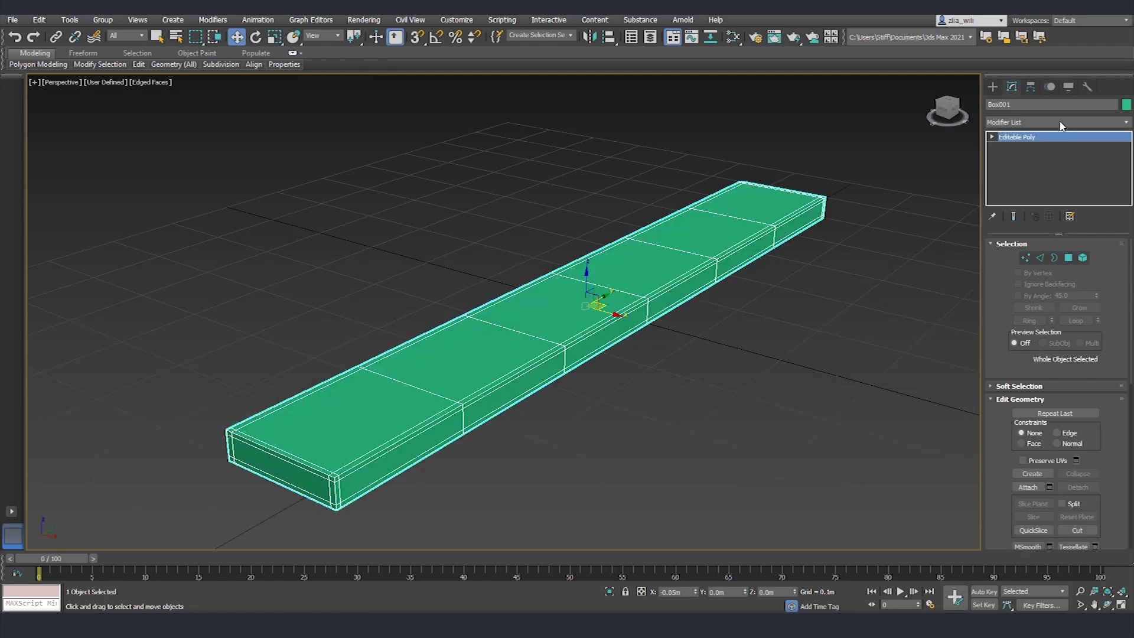
Step: Apply a TurboSmooth modifier with 2 iterations to the plank and hide its edges
{"action": "left_click", "coordinate": [1058, 121]}
{"action": "scroll", "coordinate": [1065, 421], "scroll_direction": "down", "scroll_amount": 10}
{"action": "left_click", "coordinate": [1032, 394]}
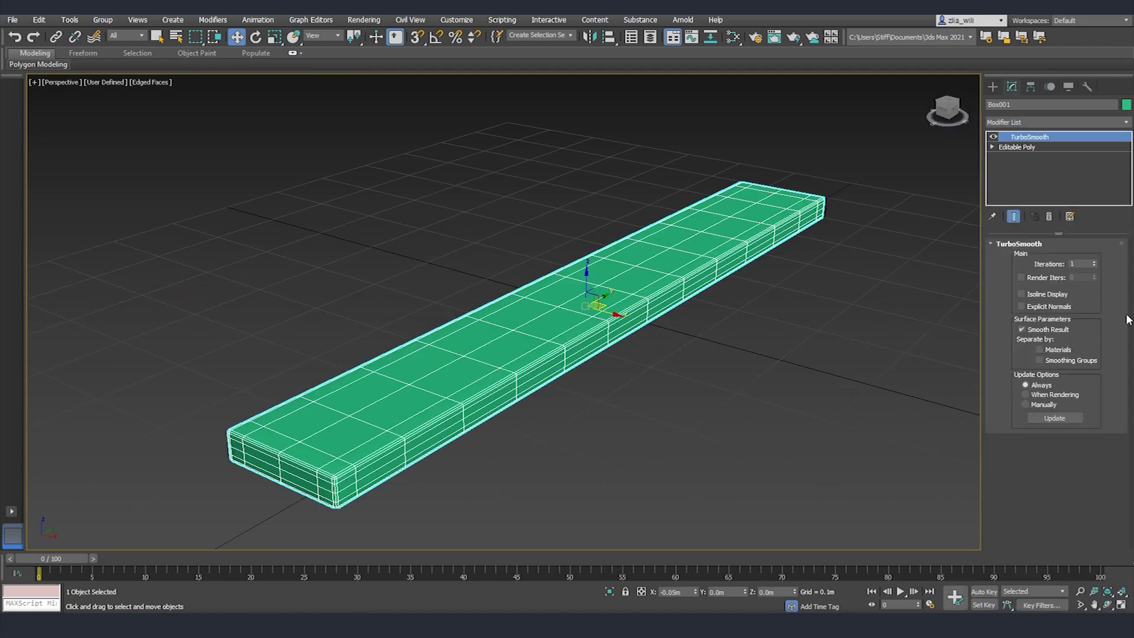
{"action": "left_click", "coordinate": [1093, 258]}
{"action": "key", "text": "F4"}
{"action": "left_click", "coordinate": [821, 321]}
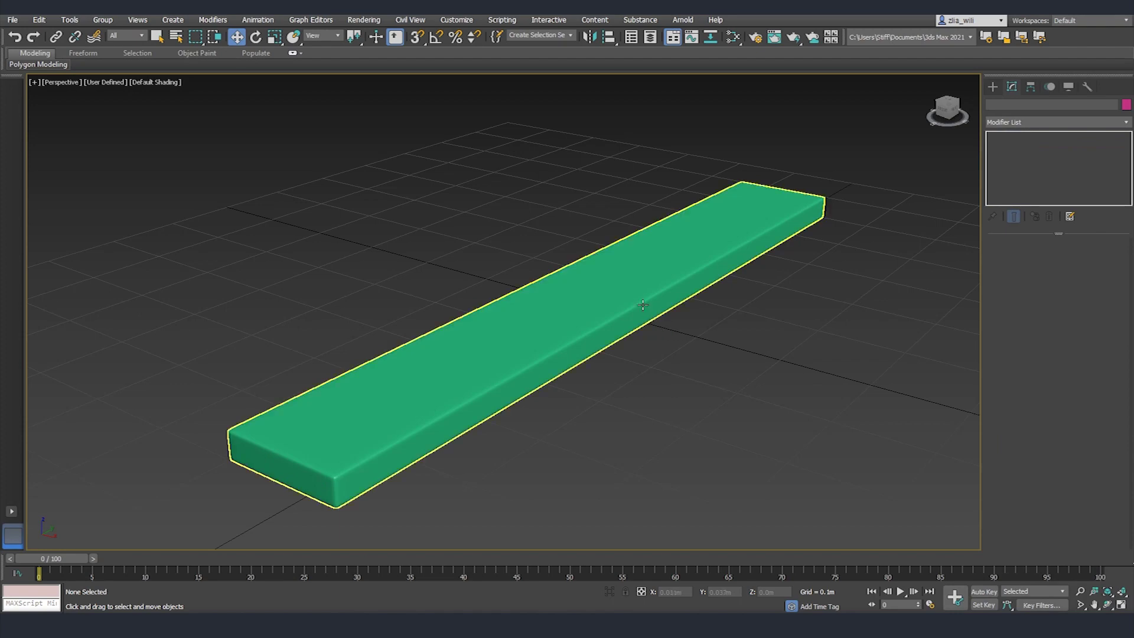
Step: With the plank selected, create a PBR Material (Metal/Rough) and set its base colour to light grey
{"action": "left_click", "coordinate": [641, 304]}
{"action": "middle_click_drag", "start_coordinate": [658, 363], "coordinate": [597, 290], "text": "alt"}
{"action": "scroll", "coordinate": [615, 398], "scroll_direction": "down", "scroll_amount": 3}
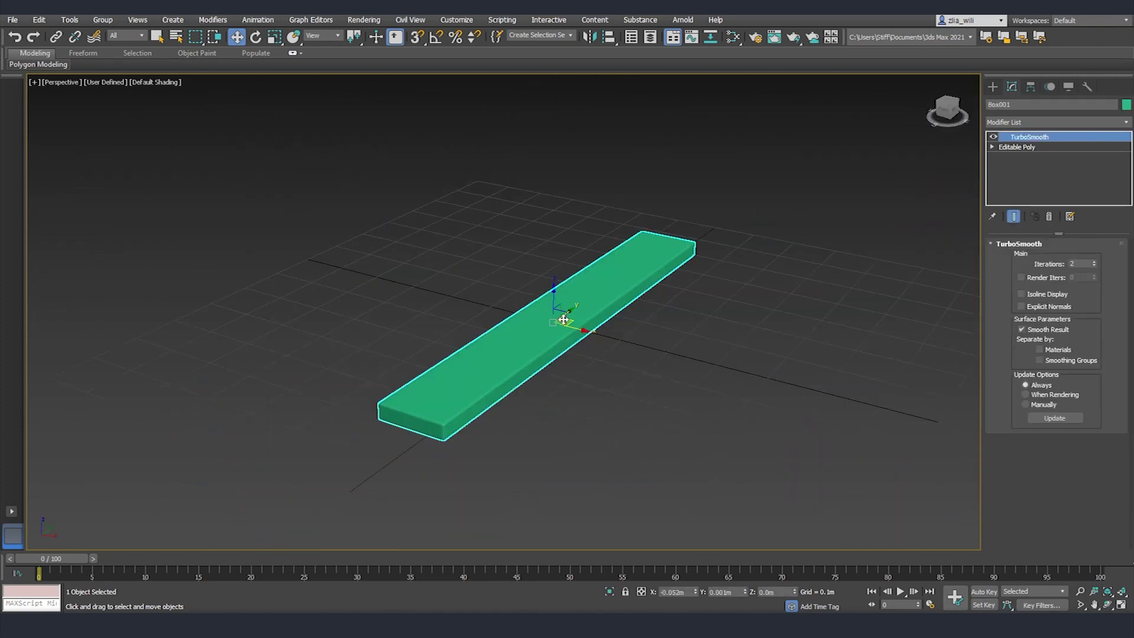
{"action": "key", "text": "m"}
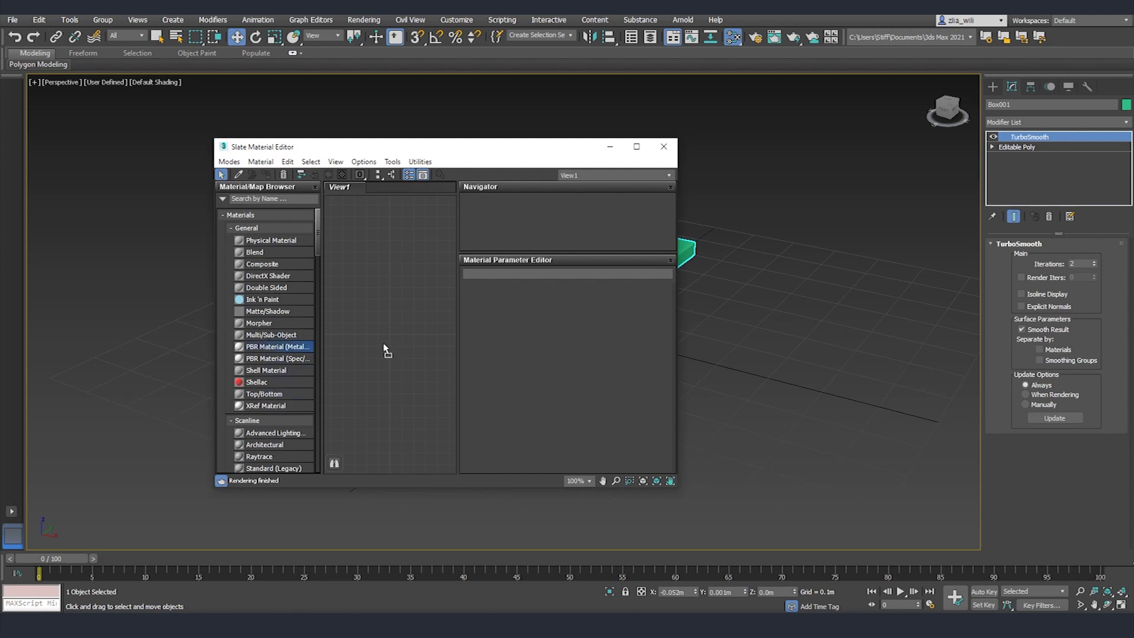
{"action": "left_click_drag", "start_coordinate": [384, 349], "coordinate": [385, 350]}
{"action": "left_click", "coordinate": [527, 357]}
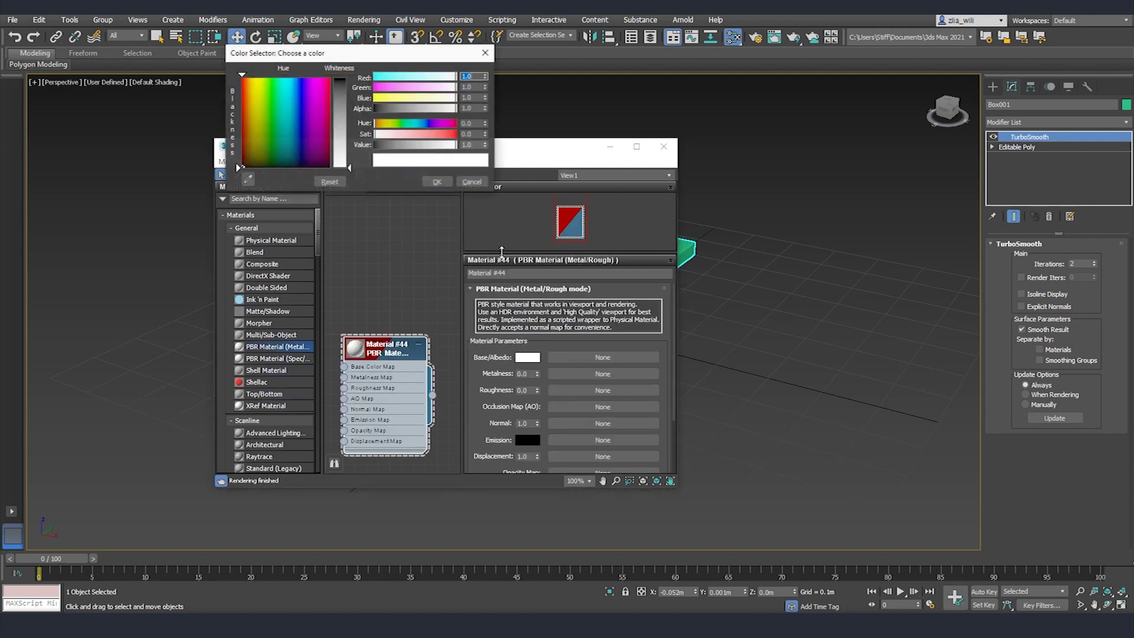
{"action": "left_click", "coordinate": [347, 117]}
{"action": "left_click", "coordinate": [438, 182]}
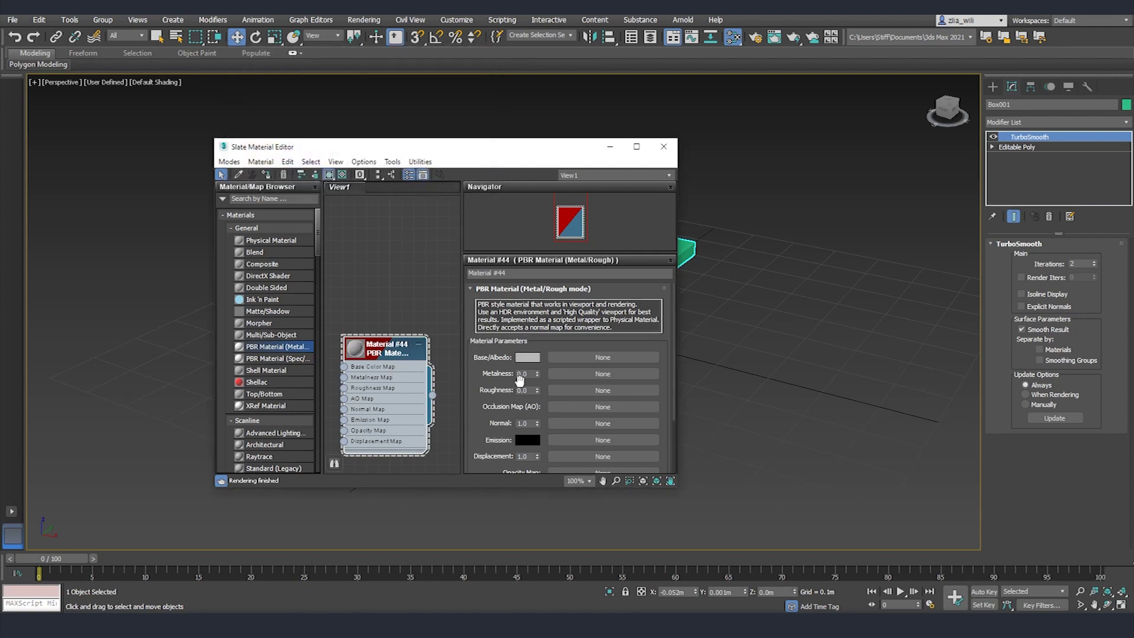
Step: Set the material's roughness to 1.0, assign it to the plank and close the material editor
{"action": "middle_click_drag", "start_coordinate": [762, 348], "coordinate": [883, 369]}
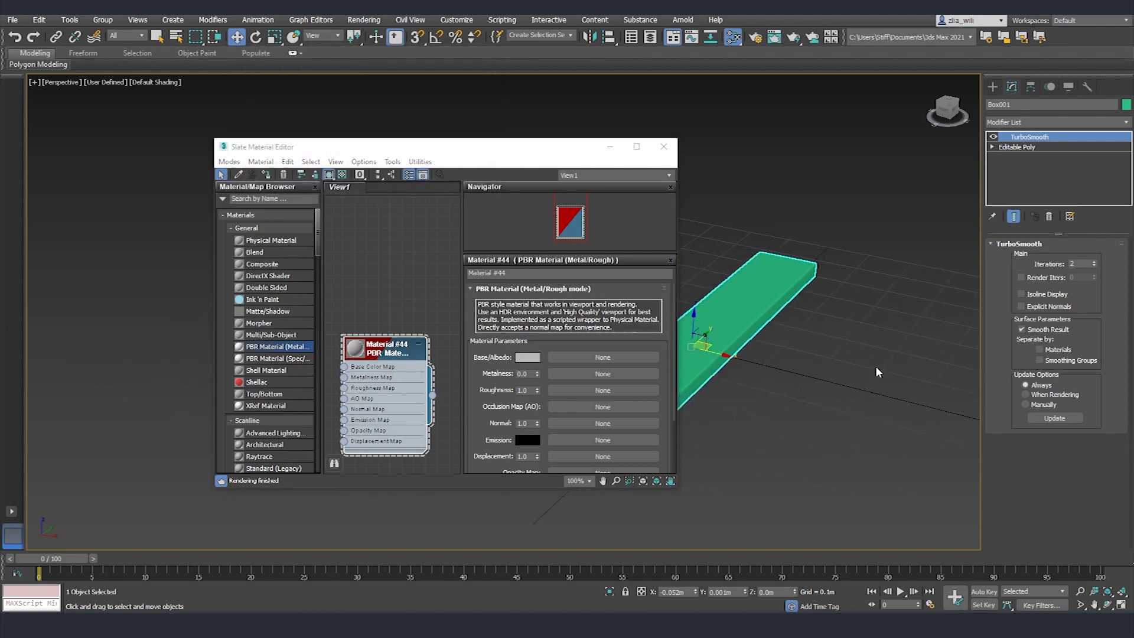
{"action": "left_click", "coordinate": [266, 175]}
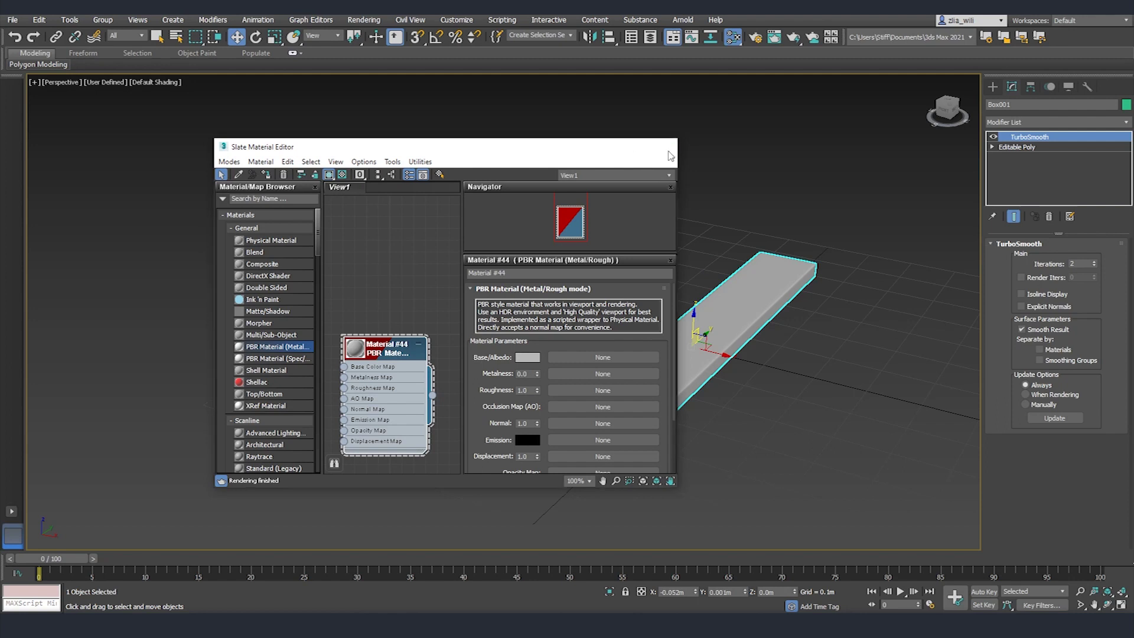
{"action": "left_click", "coordinate": [664, 147]}
{"action": "key", "text": "z"}
{"action": "left_click", "coordinate": [711, 372]}
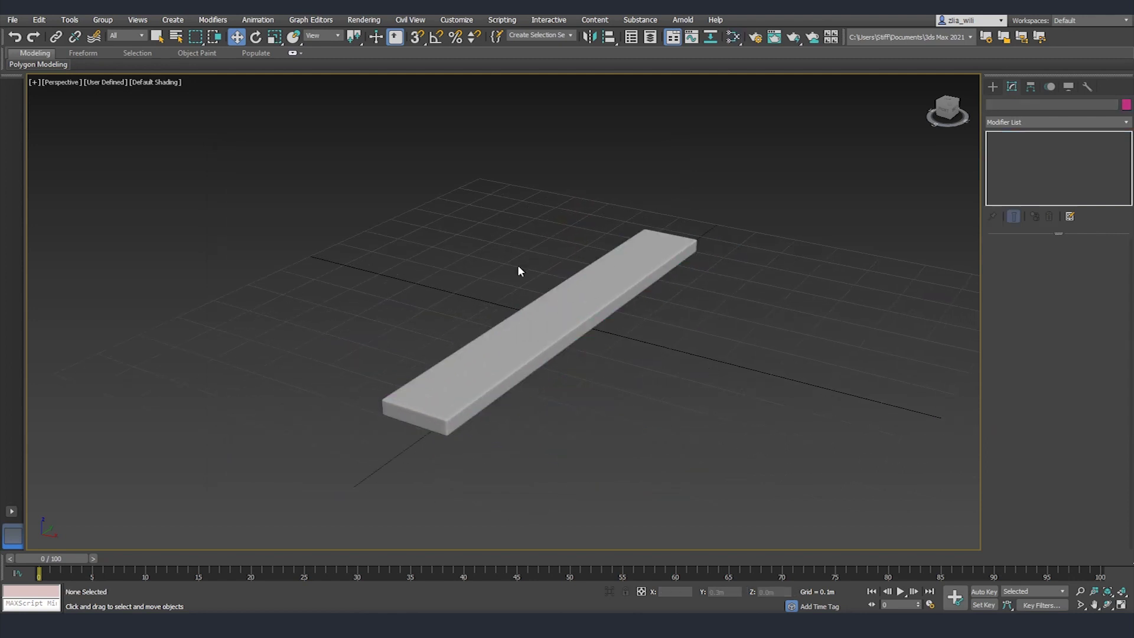
Step: Change the plank's wireframe colour to black and display it shaded without edges
{"action": "left_click", "coordinate": [590, 305]}
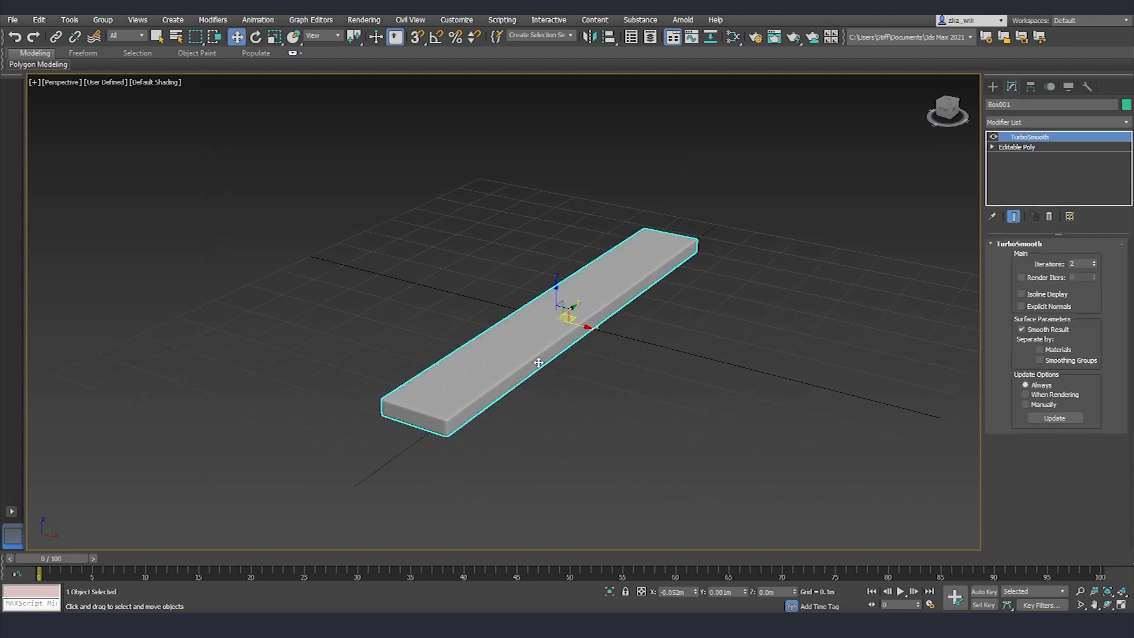
{"action": "key", "text": "F4"}
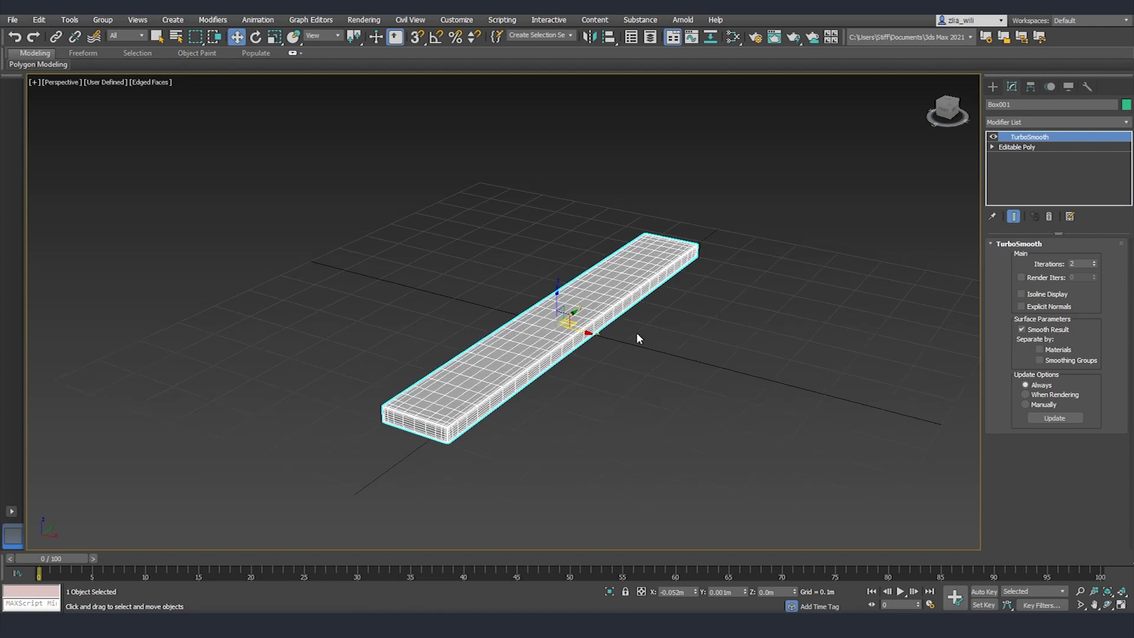
{"action": "left_click", "coordinate": [648, 368]}
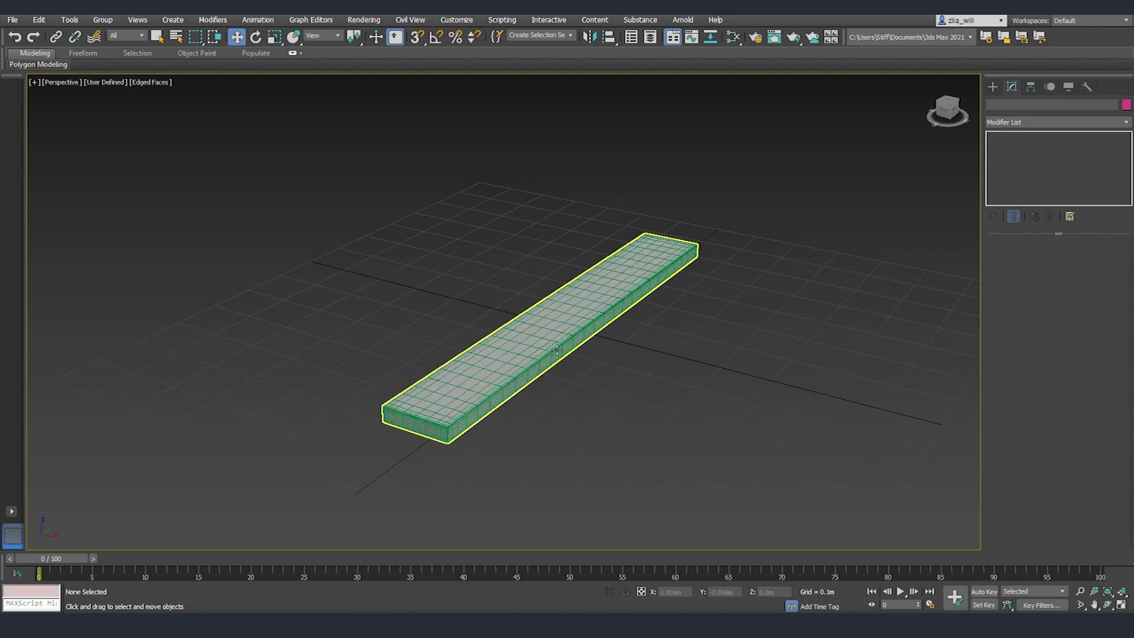
{"action": "scroll", "coordinate": [561, 343], "scroll_direction": "up", "scroll_amount": 3}
{"action": "left_click_drag", "start_coordinate": [600, 452], "coordinate": [599, 452]}
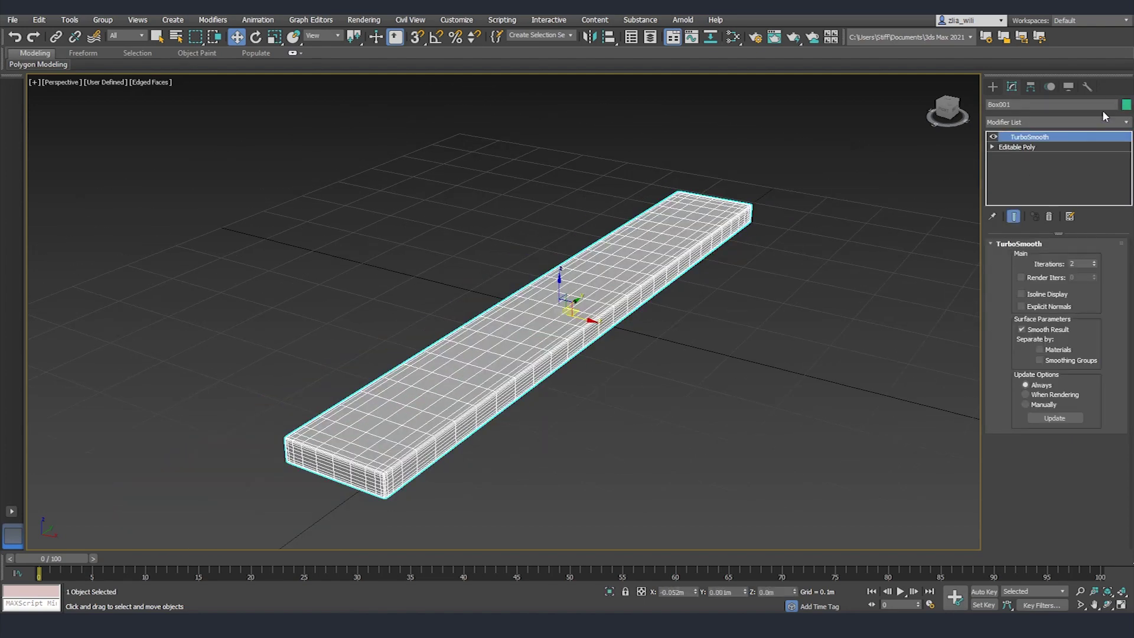
{"action": "left_click", "coordinate": [1126, 104]}
{"action": "left_click", "coordinate": [656, 338]}
{"action": "left_click", "coordinate": [626, 376]}
{"action": "left_click", "coordinate": [710, 370]}
{"action": "key", "text": "F4"}
{"action": "key", "text": "F4"}
{"action": "key", "text": "F4"}
Step: Clone the plank along X as 19 instances set side by side with a narrow gap
{"action": "scroll", "coordinate": [655, 364], "scroll_direction": "down", "scroll_amount": 3}
{"action": "mouse_move", "coordinate": [637, 364]}
{"action": "middle_mouse_down", "text": "alt"}
{"action": "mouse_move", "coordinate": [582, 366]}
{"action": "mouse_move", "coordinate": [572, 317]}
{"action": "middle_mouse_up", "text": "alt"}
{"action": "left_click", "coordinate": [524, 318]}
{"action": "left_click_drag", "start_coordinate": [572, 316], "coordinate": [632, 331], "text": "shift"}
{"action": "double_click", "coordinate": [578, 319]}
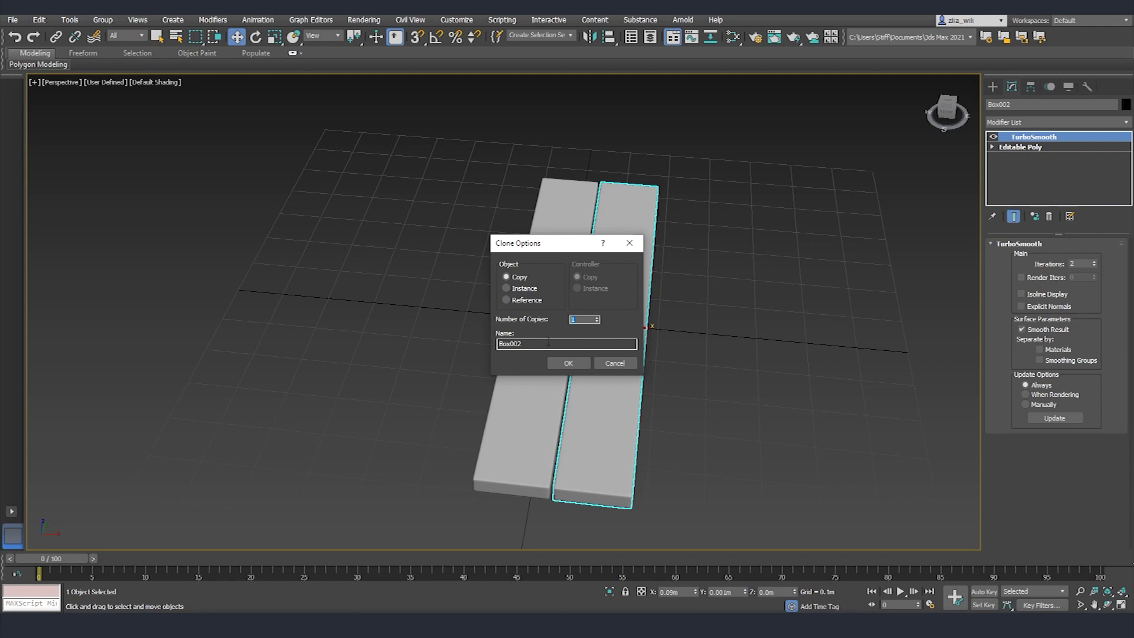
{"action": "type", "text": "19"}
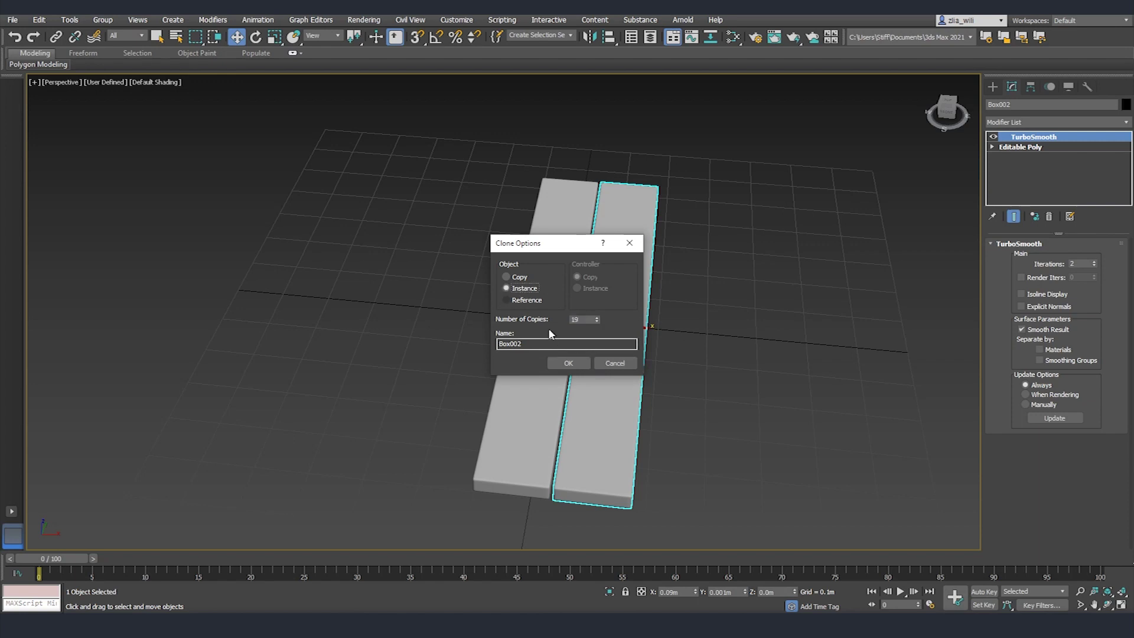
{"action": "left_click", "coordinate": [570, 365]}
Step: Confirm the plank's instance clones and select all twenty planks in the row
{"action": "left_click", "coordinate": [551, 333]}
{"action": "scroll", "coordinate": [521, 308], "scroll_direction": "down", "scroll_amount": 3}
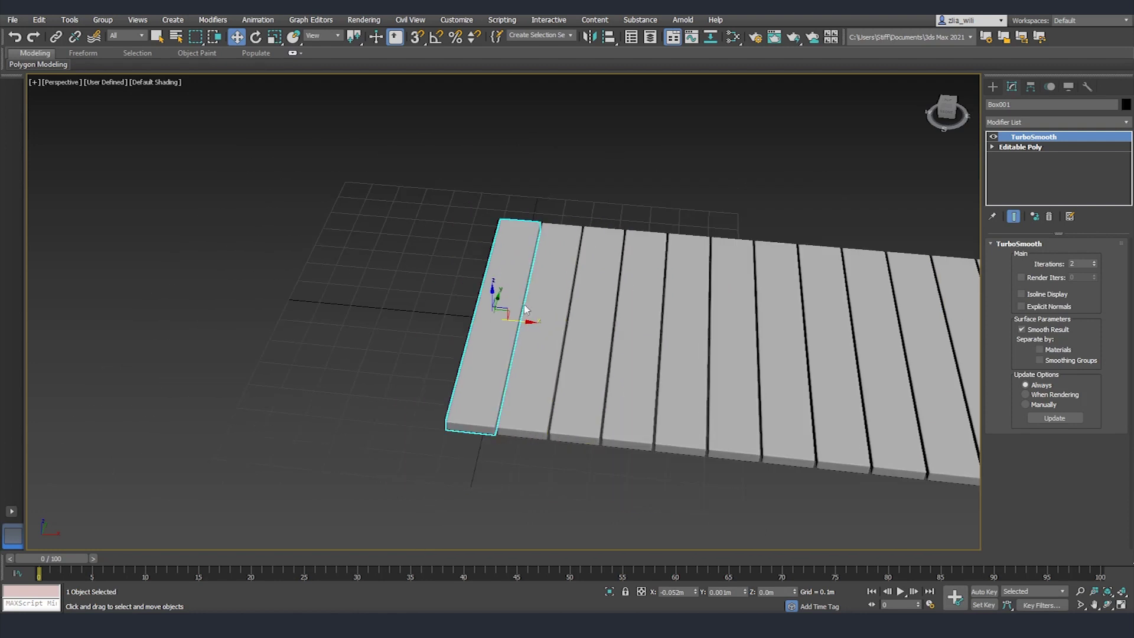
{"action": "middle_click_drag", "start_coordinate": [604, 327], "coordinate": [481, 317]}
{"action": "scroll", "coordinate": [481, 317], "scroll_direction": "down", "scroll_amount": 2}
{"action": "middle_click_drag", "start_coordinate": [767, 341], "coordinate": [576, 330]}
{"action": "scroll", "coordinate": [576, 330], "scroll_direction": "down", "scroll_amount": 2}
{"action": "middle_click_drag", "start_coordinate": [427, 331], "coordinate": [435, 379], "text": "alt"}
{"action": "left_click_drag", "start_coordinate": [771, 322], "coordinate": [791, 321]}
{"action": "middle_click_drag", "start_coordinate": [791, 321], "coordinate": [521, 289], "text": "alt"}
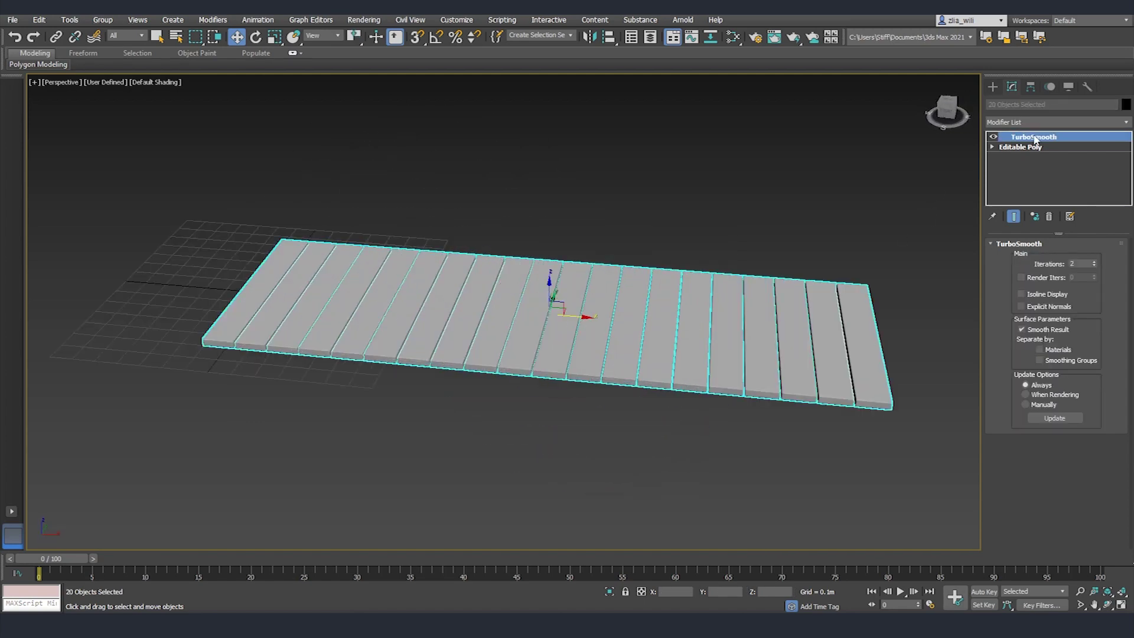
Step: Apply a Bend modifier to the selected planks, set its bend axis to X and its angle to 360
{"action": "left_click", "coordinate": [1042, 121]}
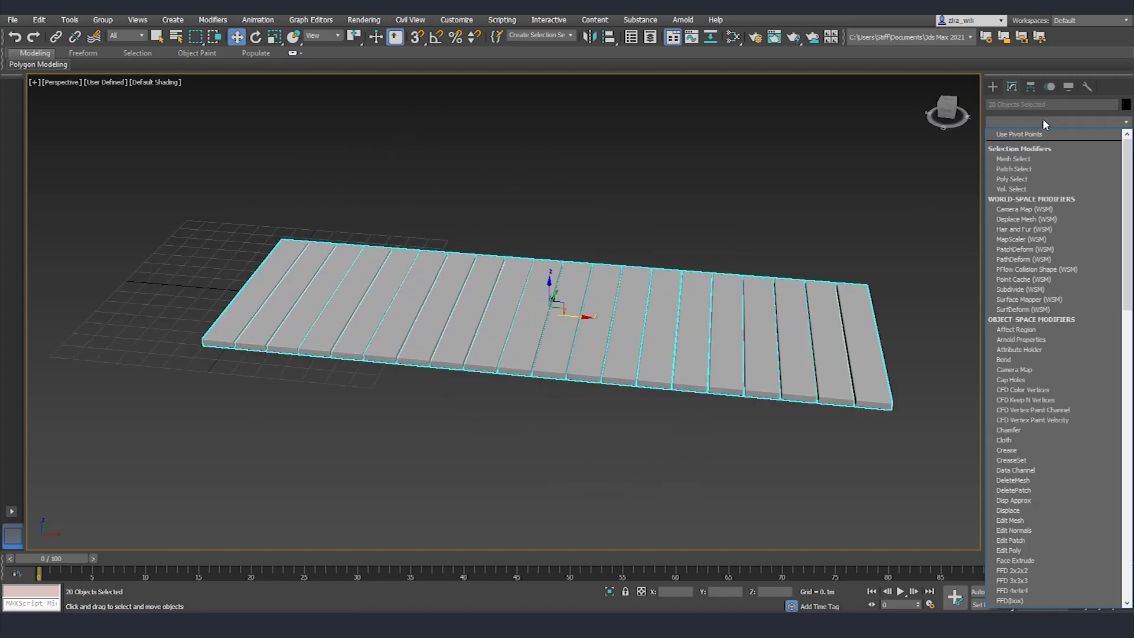
{"action": "left_click", "coordinate": [1034, 361]}
{"action": "left_click_drag", "start_coordinate": [1087, 267], "coordinate": [1079, 150]}
{"action": "left_click", "coordinate": [1056, 311]}
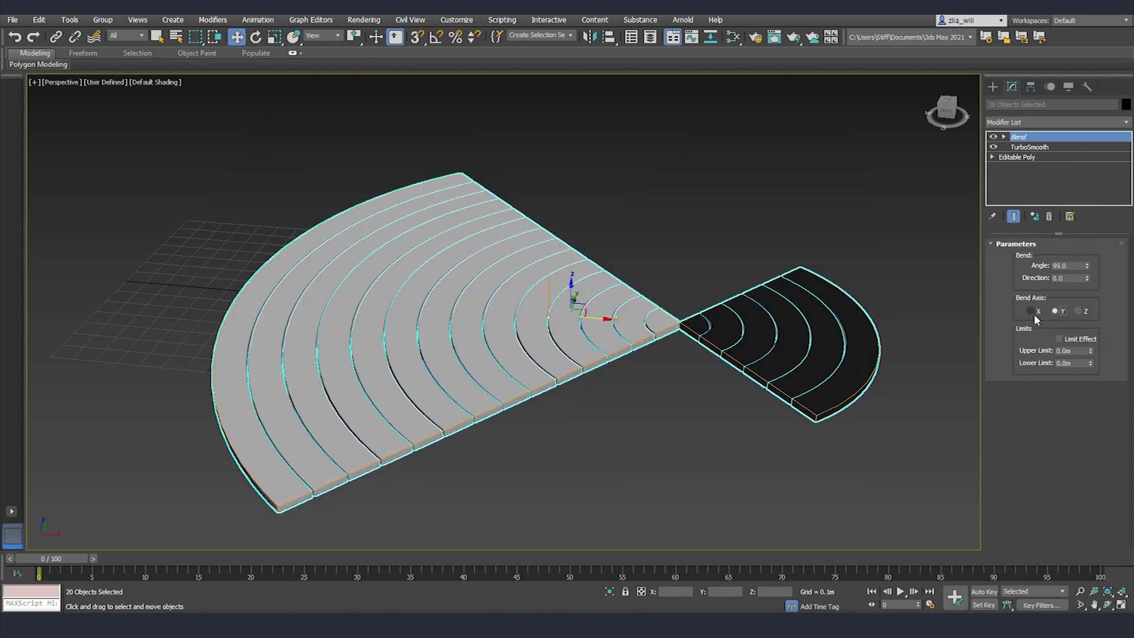
{"action": "left_click", "coordinate": [1031, 311]}
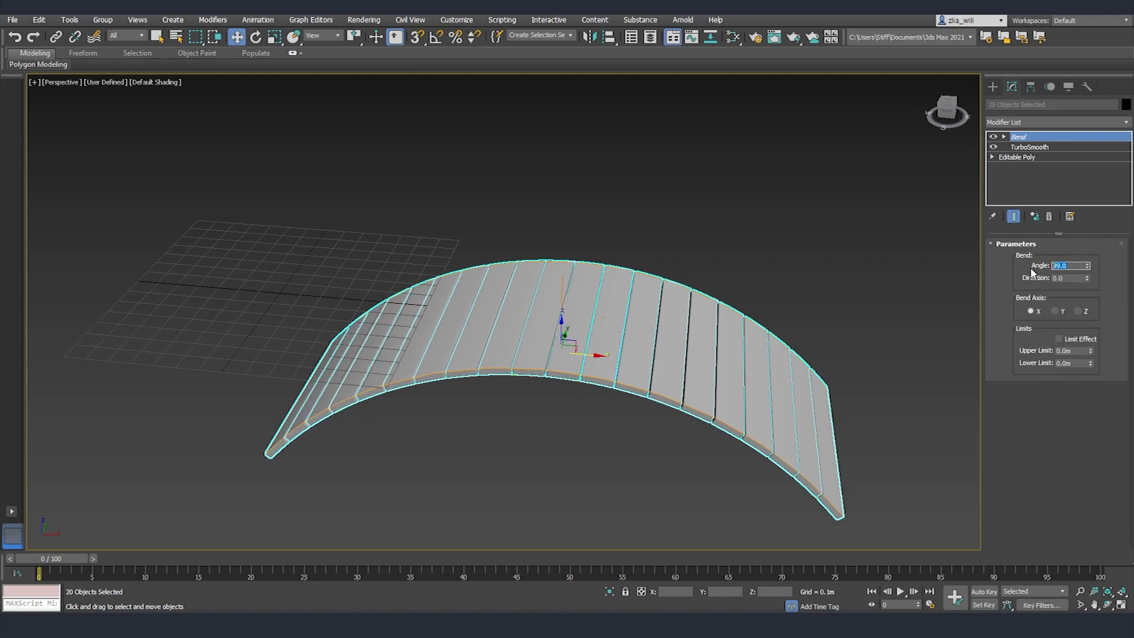
{"action": "type", "text": "360"}
{"action": "key", "text": "Return"}
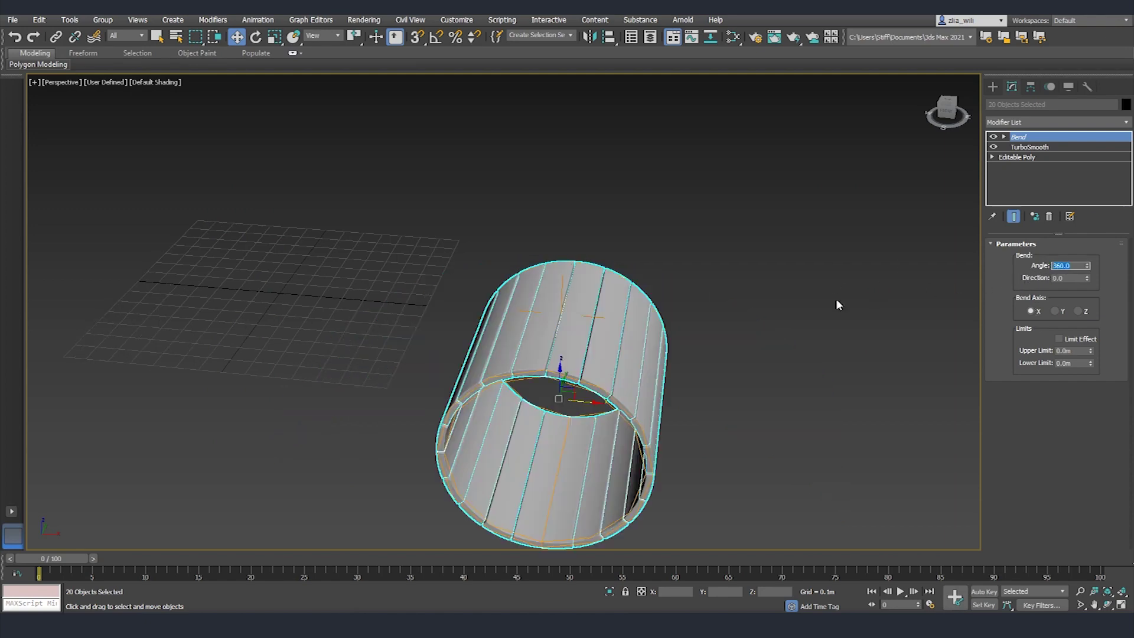
Step: Check the seam where the bent planks meet and reduce the Bend angle to 359
{"action": "middle_click_drag", "start_coordinate": [680, 385], "coordinate": [687, 313]}
{"action": "scroll", "coordinate": [558, 387], "scroll_direction": "up", "scroll_amount": 4}
{"action": "scroll", "coordinate": [571, 366], "scroll_direction": "down", "scroll_amount": 2}
{"action": "middle_click_drag", "start_coordinate": [575, 346], "coordinate": [589, 273], "text": "alt"}
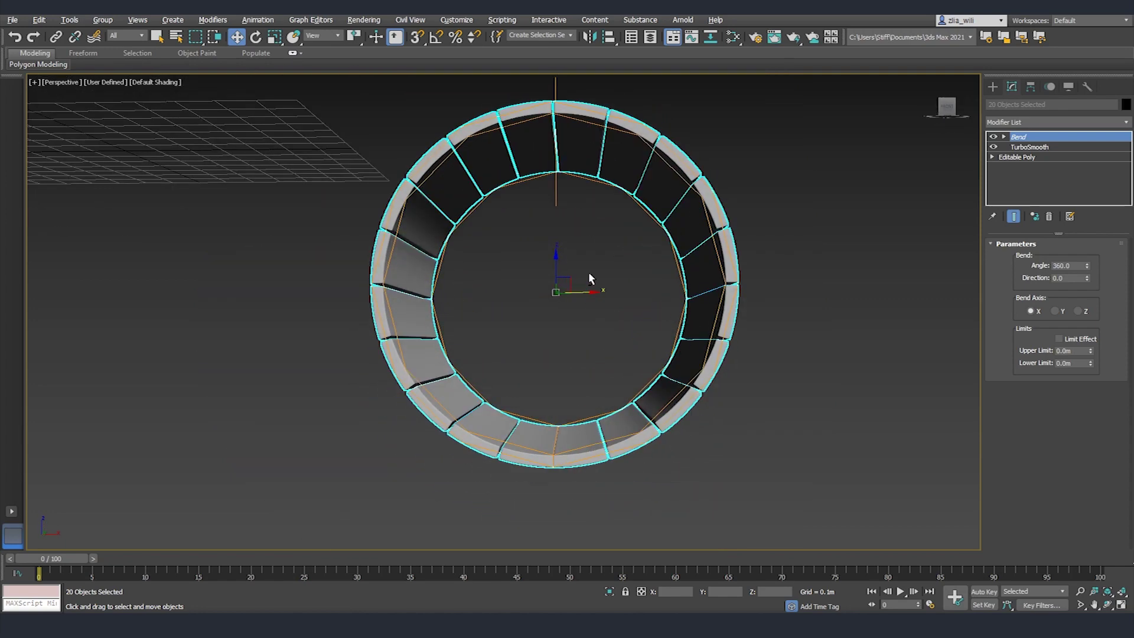
{"action": "scroll", "coordinate": [572, 419], "scroll_direction": "up", "scroll_amount": 5}
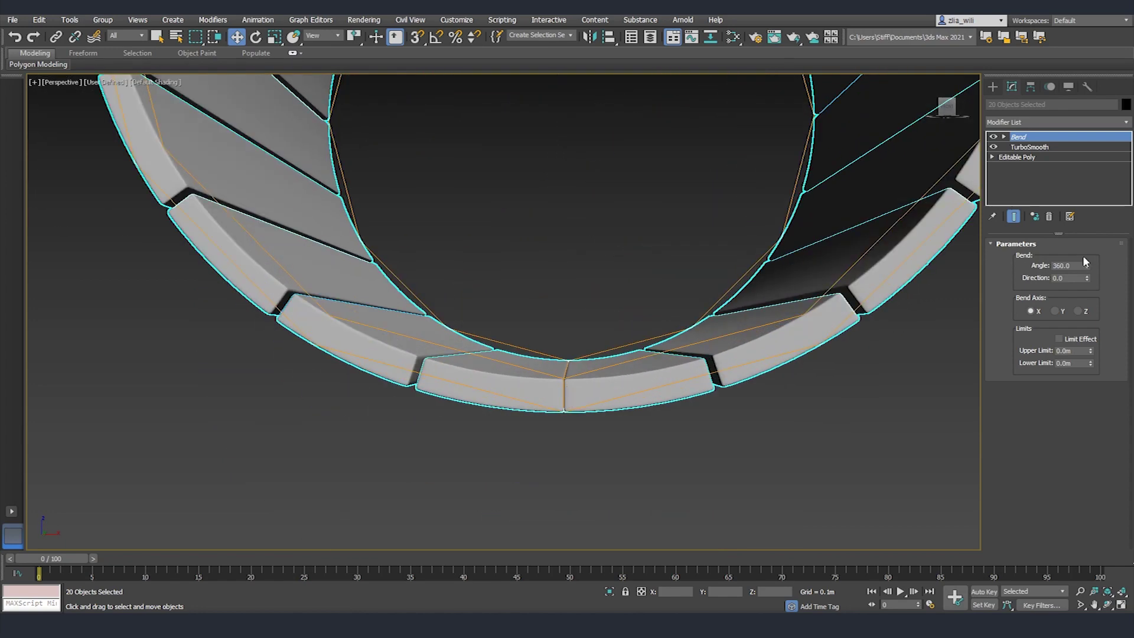
{"action": "left_click_drag", "start_coordinate": [1087, 265], "coordinate": [1087, 266]}
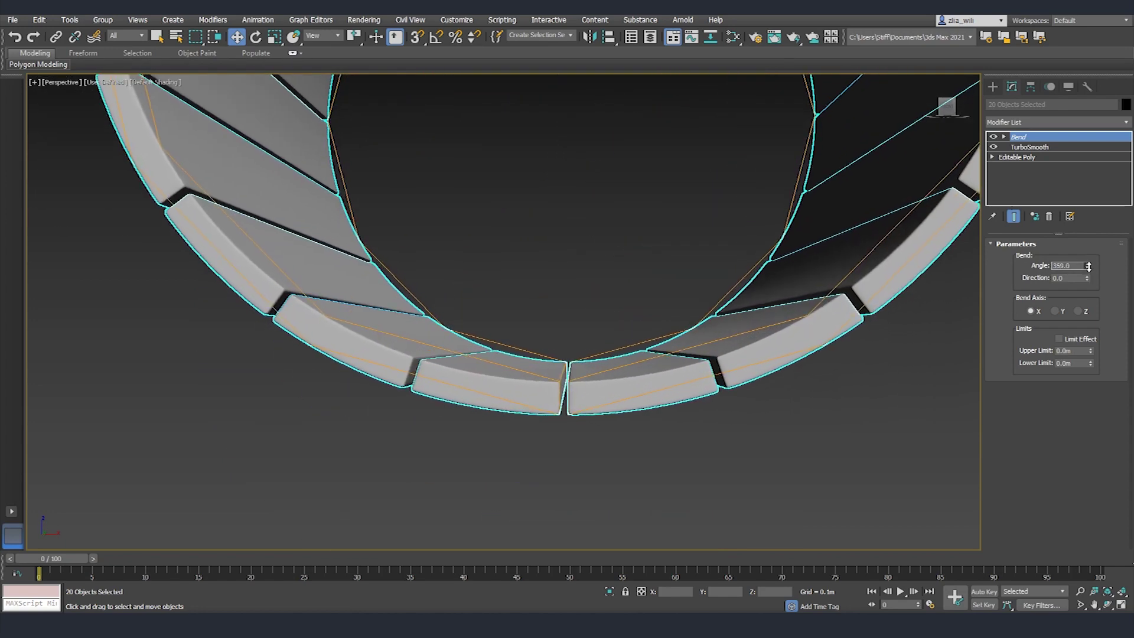
{"action": "middle_click_drag", "start_coordinate": [683, 294], "coordinate": [675, 431]}
{"action": "scroll", "coordinate": [675, 431], "scroll_direction": "down", "scroll_amount": 6}
{"action": "middle_click_drag", "start_coordinate": [636, 184], "coordinate": [623, 256]}
{"action": "scroll", "coordinate": [623, 255], "scroll_direction": "up", "scroll_amount": 4}
{"action": "scroll", "coordinate": [633, 310], "scroll_direction": "down", "scroll_amount": 7}
{"action": "middle_click_drag", "start_coordinate": [668, 372], "coordinate": [697, 412], "text": "alt"}
Step: Group all the bent planks under the name HP
{"action": "key", "text": "e"}
{"action": "left_click", "coordinate": [767, 407]}
{"action": "scroll", "coordinate": [725, 391], "scroll_direction": "up", "scroll_amount": 4}
{"action": "key", "text": "ctrl+a"}
{"action": "scroll", "coordinate": [713, 419], "scroll_direction": "down", "scroll_amount": 3}
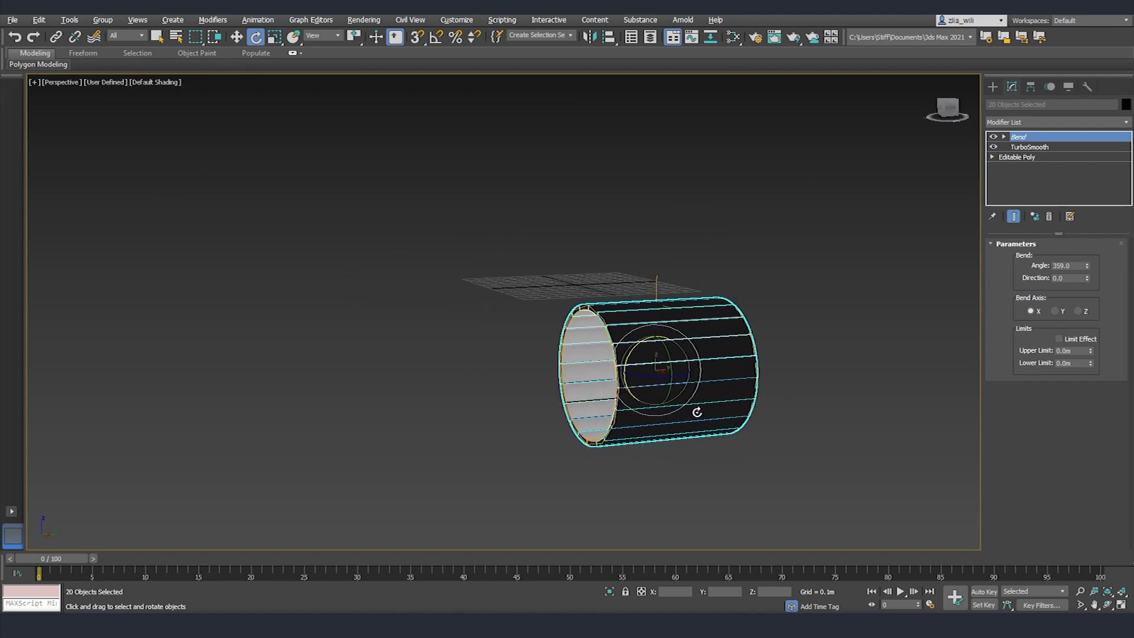
{"action": "left_click", "coordinate": [103, 20]}
{"action": "left_click", "coordinate": [121, 41]}
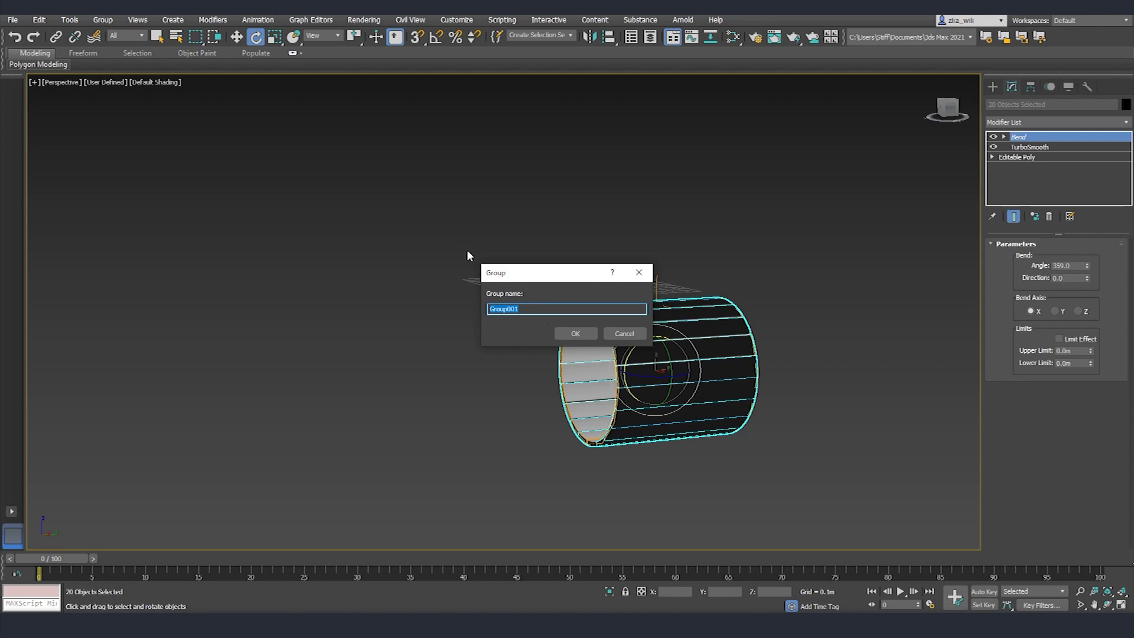
{"action": "type", "text": "HP"}
{"action": "key", "text": "Return"}
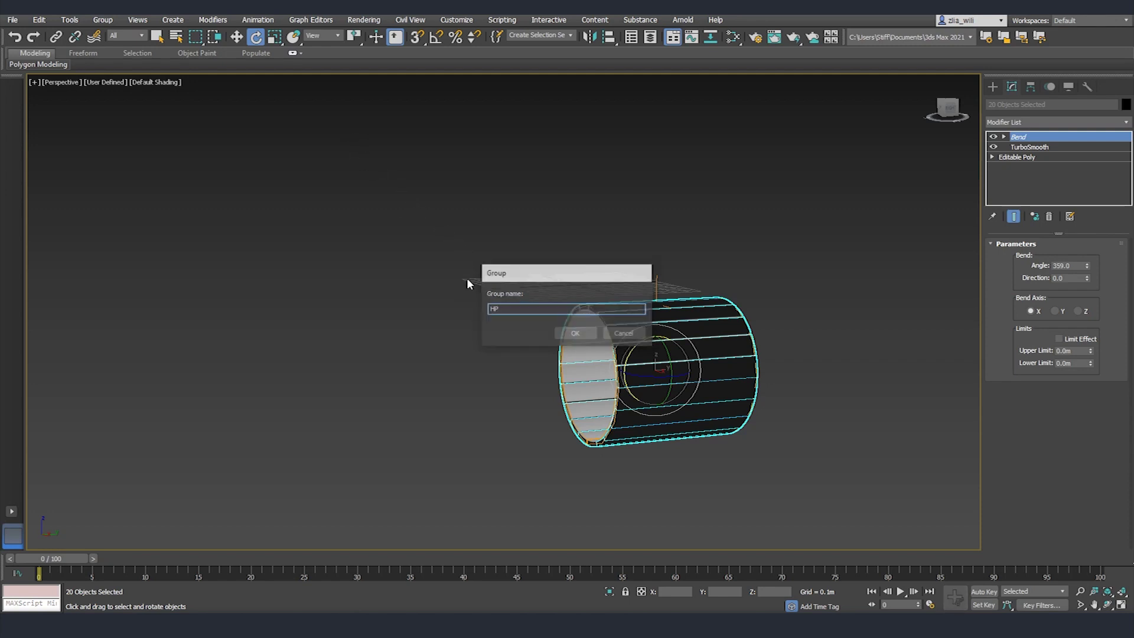
Step: Rotate the HP group so that the plank cylinder stands upright
{"action": "left_click_drag", "start_coordinate": [578, 345], "coordinate": [625, 315]}
{"action": "middle_click_drag", "start_coordinate": [617, 380], "coordinate": [662, 361], "text": "alt"}
{"action": "key", "text": "w"}
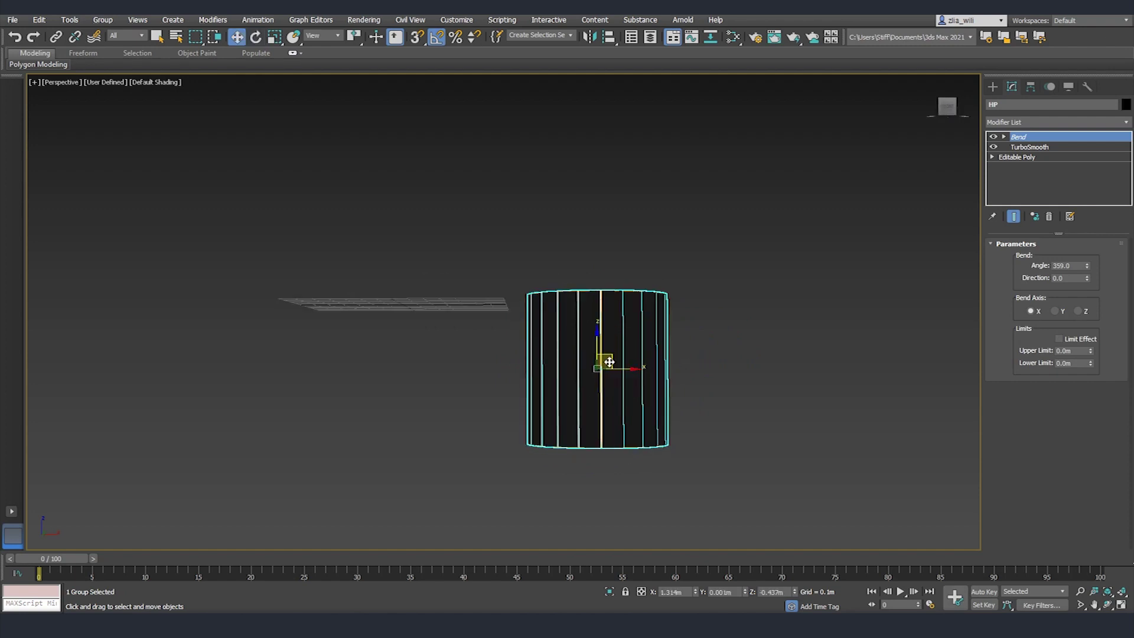
Step: Reset the HP group's position to the origin and raise it about 0.476 m in Z to stand on the grid
{"action": "right_click", "coordinate": [694, 592]}
{"action": "right_click", "coordinate": [745, 592]}
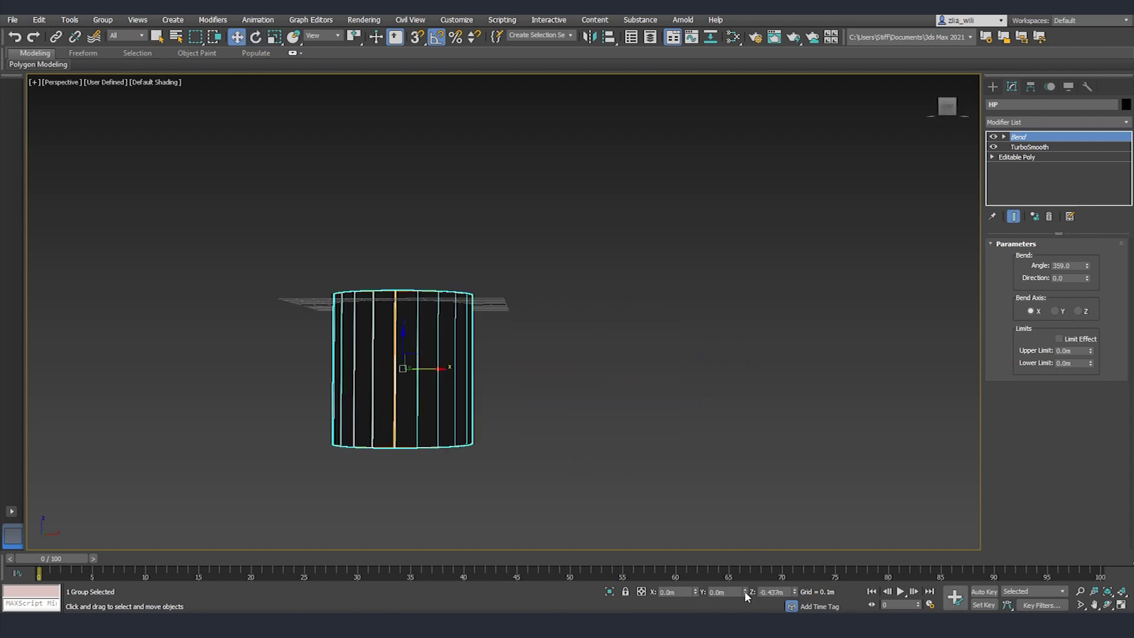
{"action": "right_click", "coordinate": [794, 592]}
{"action": "middle_click_drag", "start_coordinate": [512, 413], "coordinate": [552, 434]}
{"action": "scroll", "coordinate": [502, 317], "scroll_direction": "up", "scroll_amount": 3}
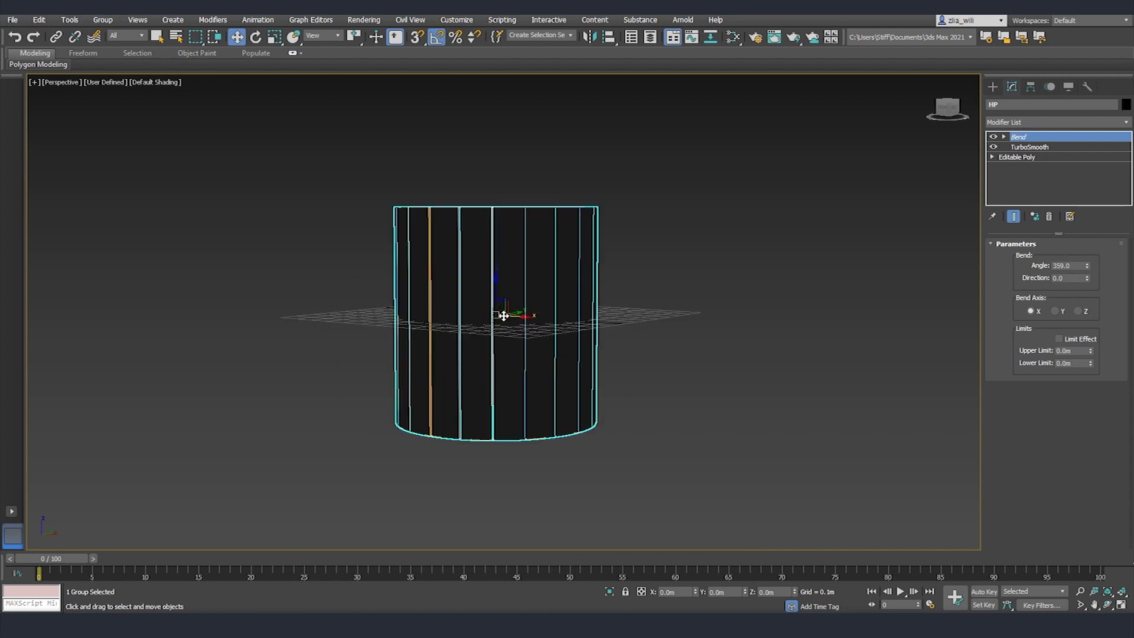
{"action": "left_click_drag", "start_coordinate": [498, 291], "coordinate": [493, 190]}
{"action": "mouse_move", "coordinate": [494, 190]}
{"action": "middle_mouse_down", "text": "alt"}
{"action": "mouse_move", "coordinate": [608, 397]}
{"action": "mouse_move", "coordinate": [660, 376]}
{"action": "middle_mouse_up", "text": "alt"}
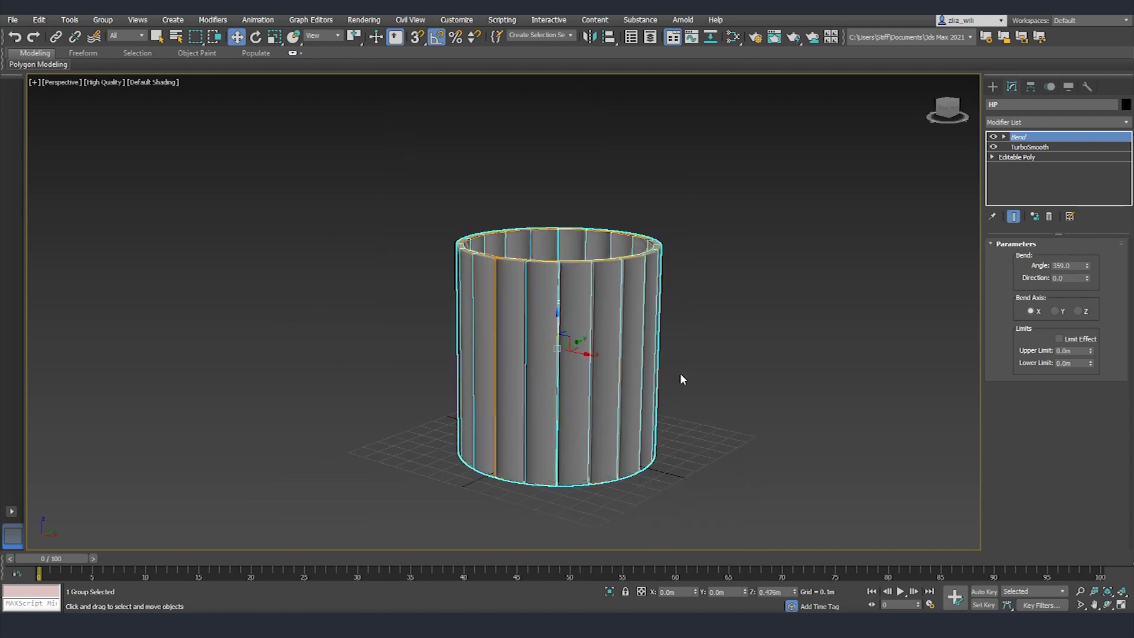
Step: Add an FFD 4x4x4 modifier to the HP group and switch to its Control Points level
{"action": "left_click", "coordinate": [1026, 122]}
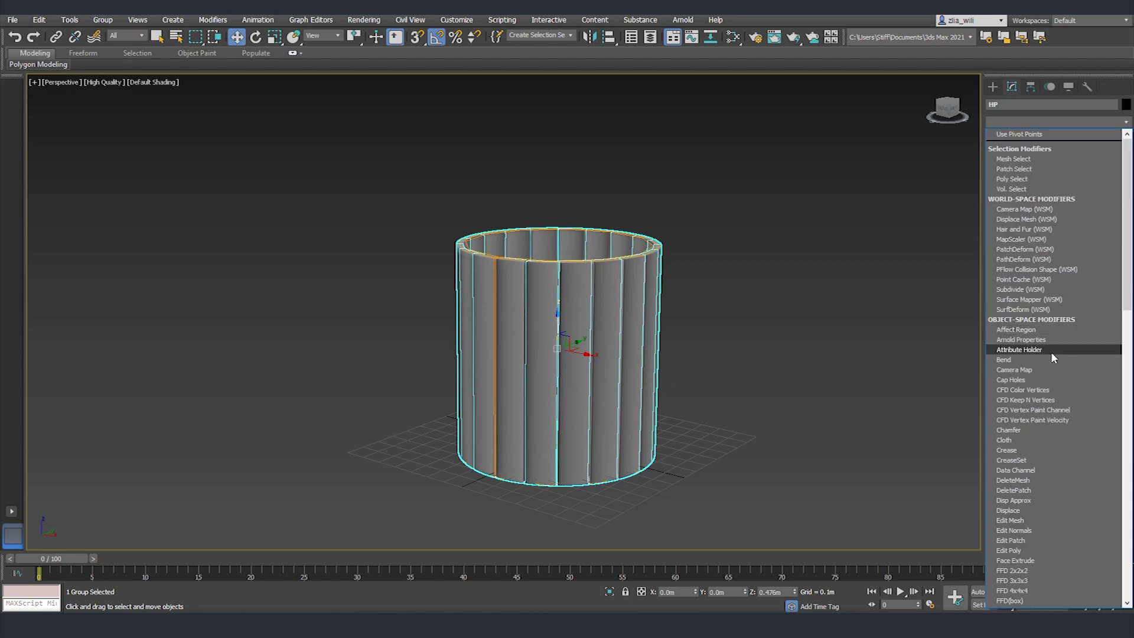
{"action": "scroll", "coordinate": [1056, 459], "scroll_direction": "down", "scroll_amount": 1}
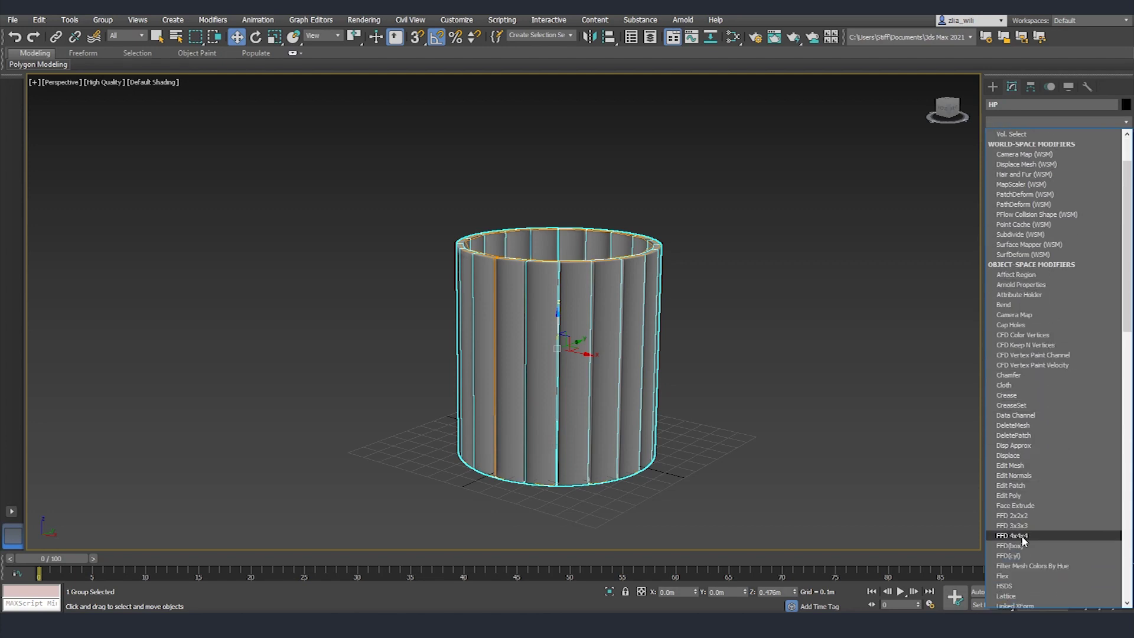
{"action": "left_click", "coordinate": [1024, 536]}
{"action": "left_click", "coordinate": [1004, 138]}
{"action": "left_click", "coordinate": [1004, 137]}
{"action": "left_click", "coordinate": [1004, 137]}
{"action": "left_click", "coordinate": [1034, 149]}
{"action": "left_click", "coordinate": [1034, 147]}
{"action": "middle_click_drag", "start_coordinate": [744, 295], "coordinate": [348, 220], "text": "alt"}
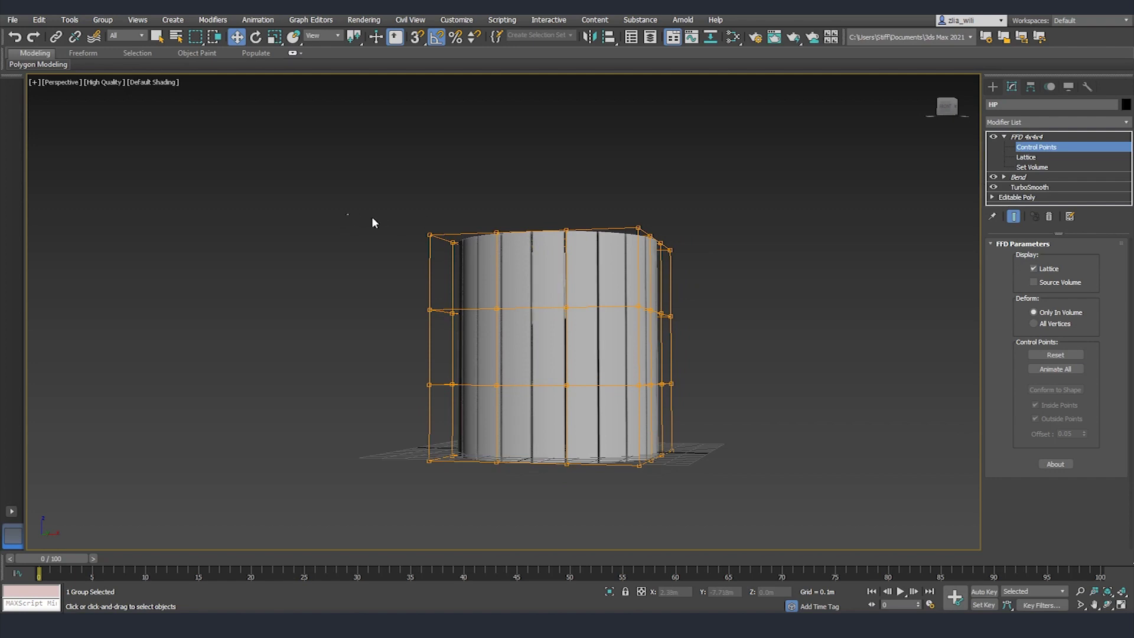
Step: Scale the top and bottom rows of FFD control points inward in the horizontal plane to form a bulging barrel
{"action": "left_click_drag", "start_coordinate": [742, 275], "coordinate": [742, 275]}
{"action": "middle_click_drag", "start_coordinate": [742, 275], "coordinate": [674, 447], "text": "alt"}
{"action": "left_click_drag", "start_coordinate": [452, 491], "coordinate": [434, 495], "text": "ctrl"}
{"action": "middle_click_drag", "start_coordinate": [534, 414], "coordinate": [574, 360], "text": "alt"}
{"action": "key", "text": "r"}
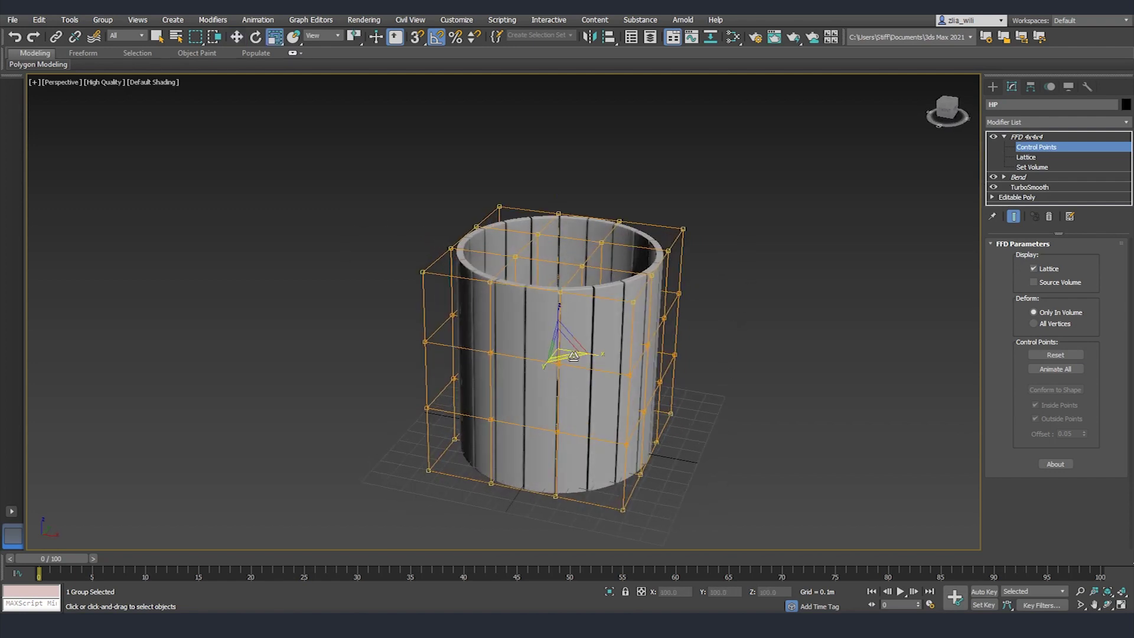
{"action": "mouse_move", "coordinate": [571, 357]}
{"action": "left_mouse_down"}
{"action": "mouse_move", "coordinate": [570, 333]}
{"action": "mouse_move", "coordinate": [577, 348]}
{"action": "left_mouse_up"}
{"action": "middle_click_drag", "start_coordinate": [576, 348], "coordinate": [673, 388], "text": "alt"}
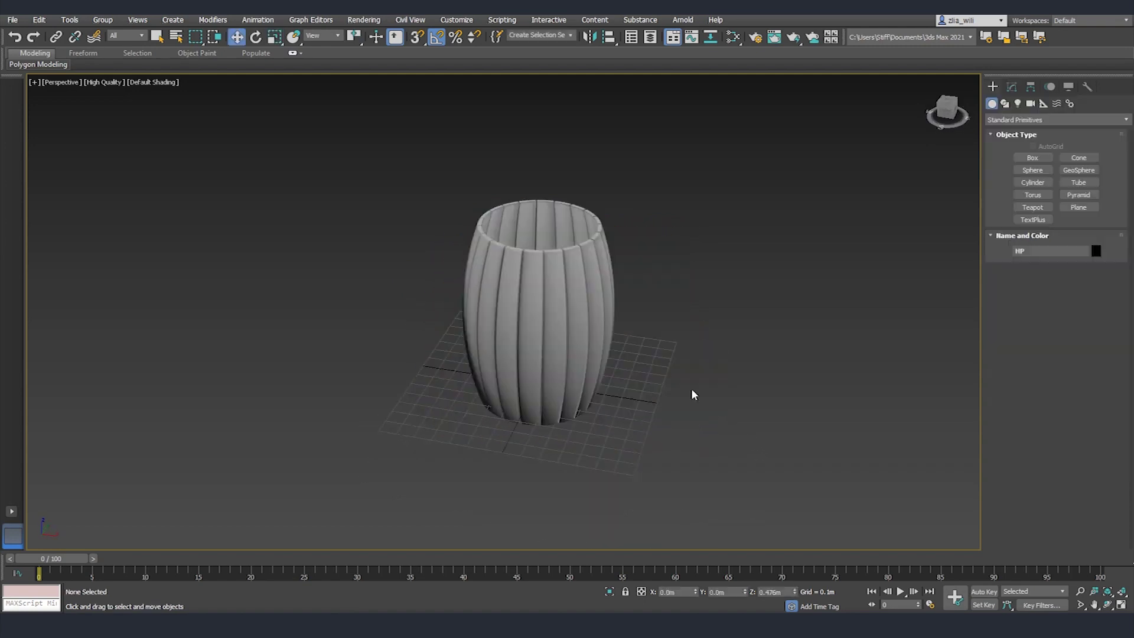
Step: Clone the barrel group once along X, placing the duplicate about 1.16 m from the original
{"action": "left_click", "coordinate": [531, 302]}
{"action": "middle_click_drag", "start_coordinate": [592, 322], "coordinate": [545, 319]}
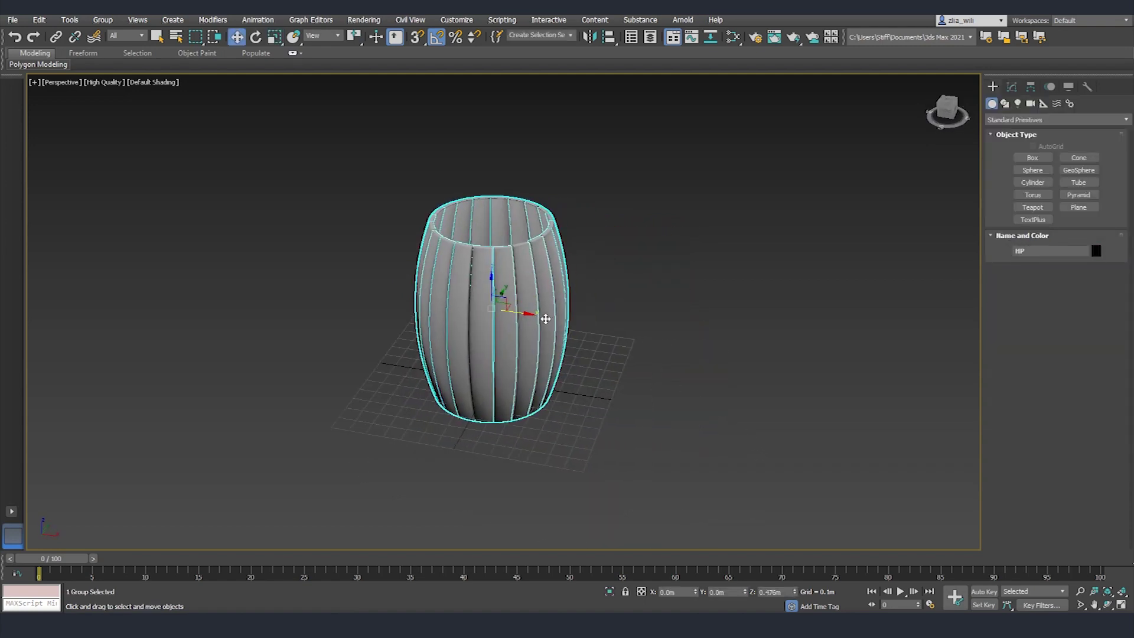
{"action": "left_click_drag", "start_coordinate": [524, 314], "coordinate": [732, 344], "text": "shift"}
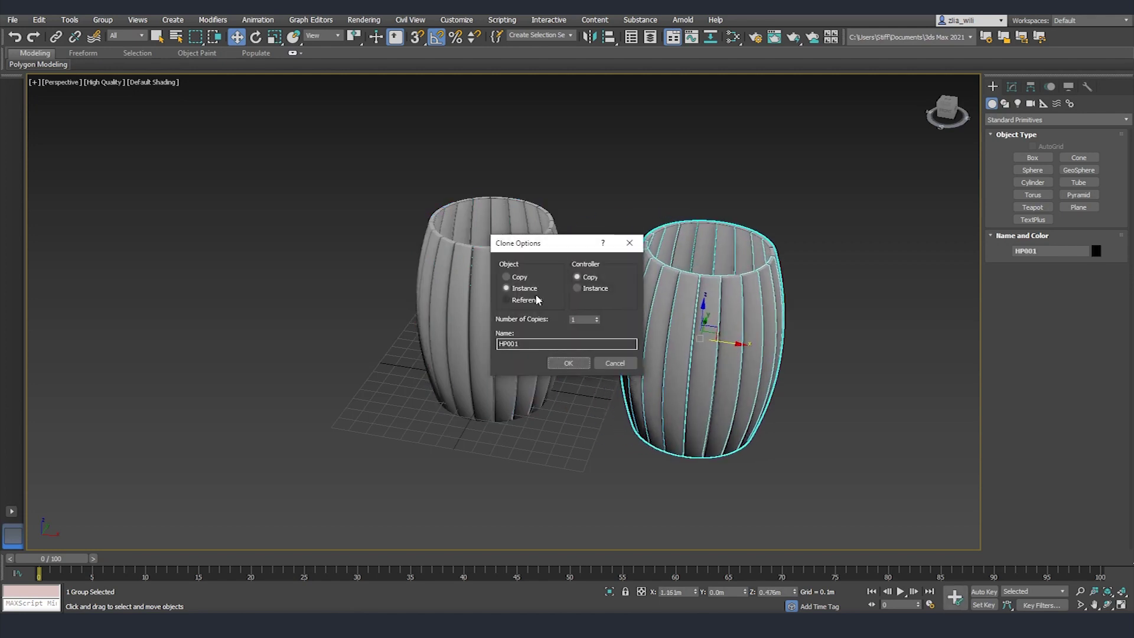
{"action": "left_click", "coordinate": [568, 363]}
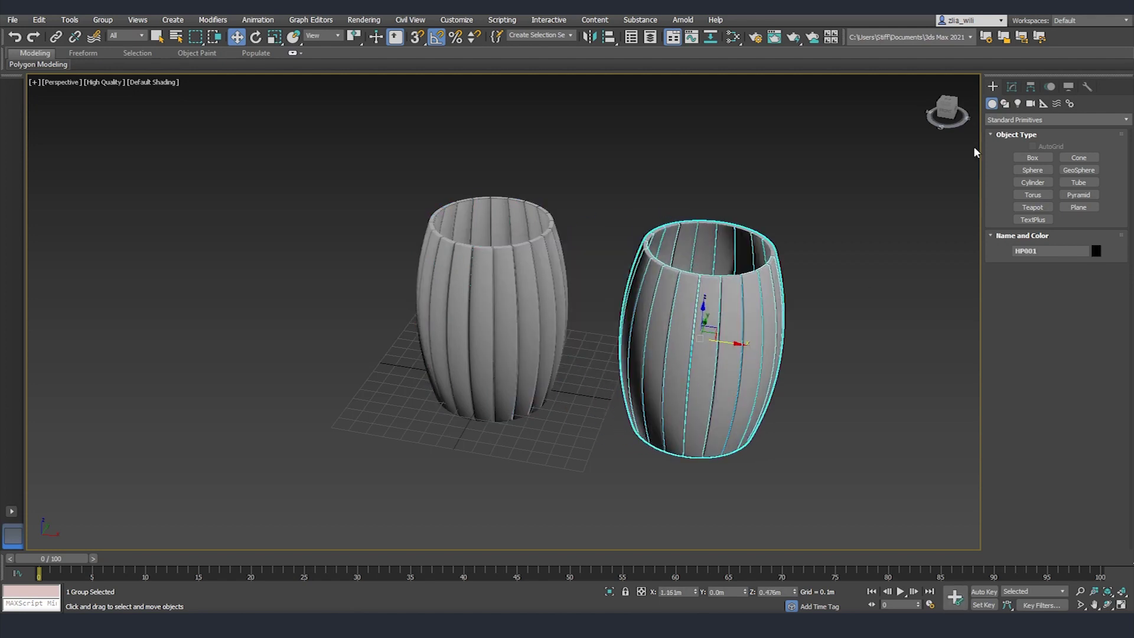
Step: Delete the FFD 4x4x4 and Bend modifiers from the duplicated barrel to flatten it into a plank row
{"action": "left_click", "coordinate": [1013, 90]}
{"action": "right_click", "coordinate": [1017, 137]}
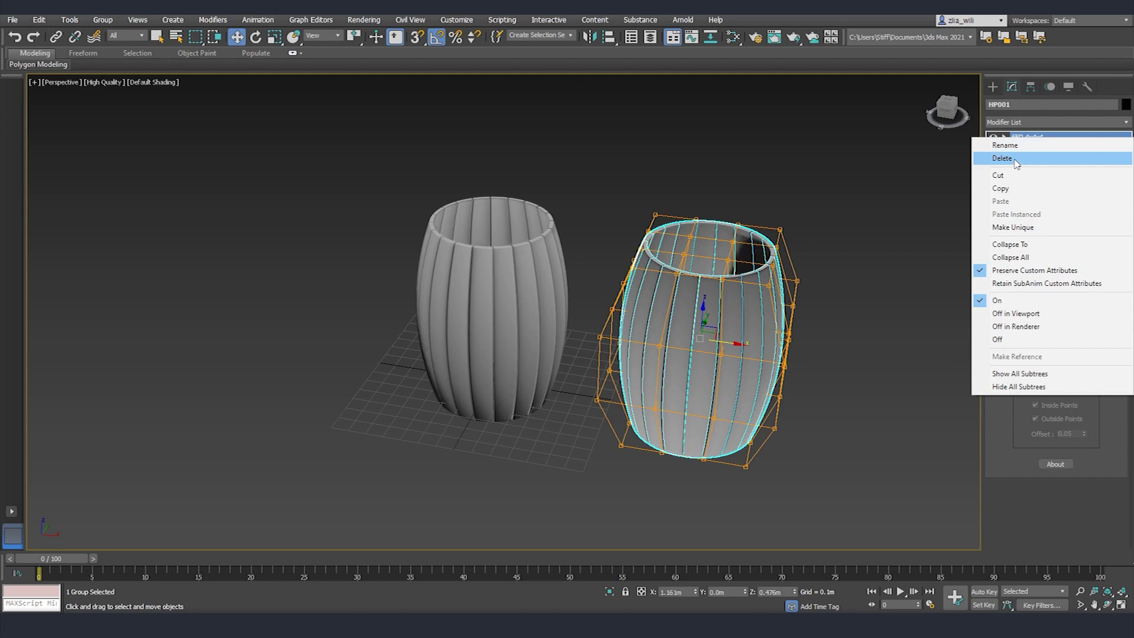
{"action": "left_click", "coordinate": [1014, 156]}
{"action": "right_click", "coordinate": [1022, 138]}
{"action": "left_click", "coordinate": [1016, 157]}
{"action": "right_click", "coordinate": [1027, 136]}
{"action": "left_click", "coordinate": [1013, 156]}
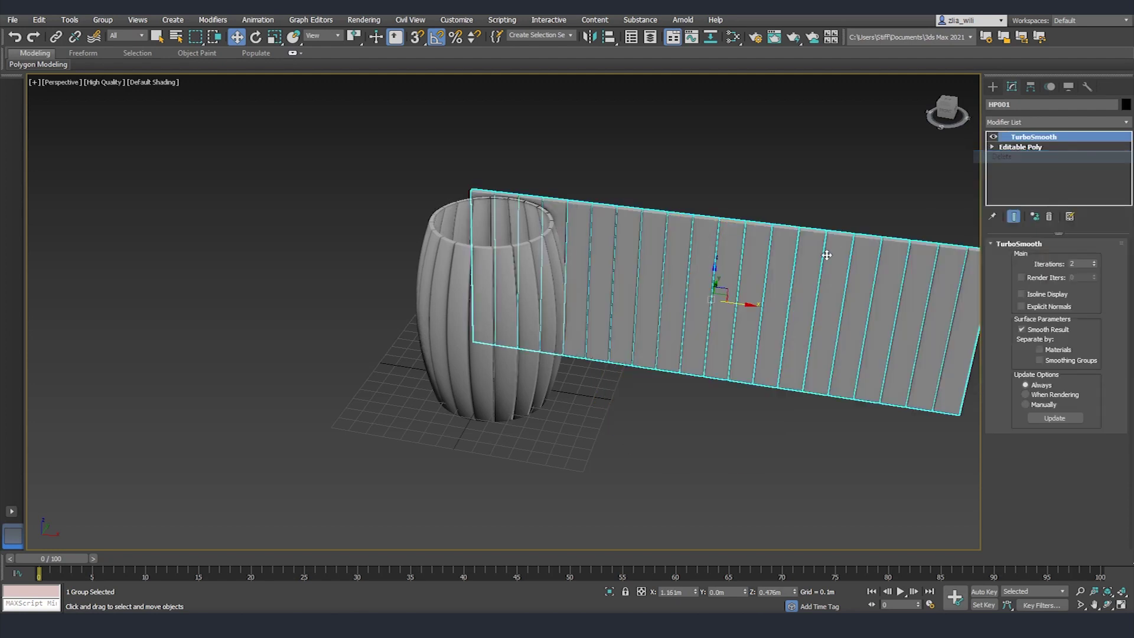
Step: Ungroup the flat plank row and delete its surplus planks, keeping six beside the barrel
{"action": "middle_click_drag", "start_coordinate": [792, 305], "coordinate": [674, 306]}
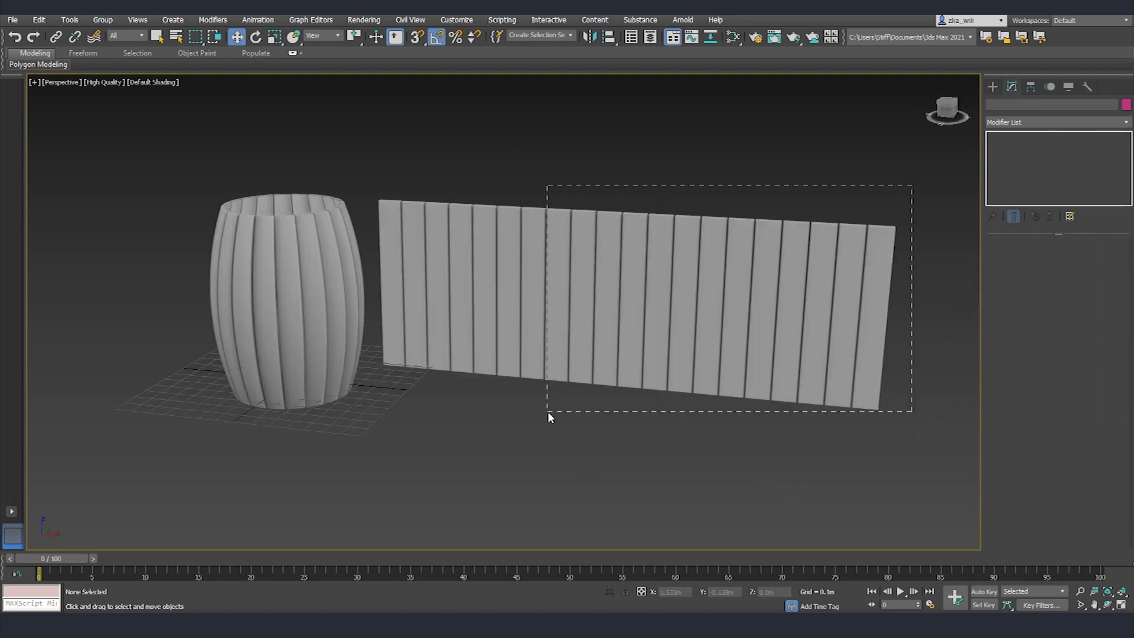
{"action": "left_click_drag", "start_coordinate": [548, 412], "coordinate": [540, 413]}
{"action": "key", "text": "Delete"}
{"action": "middle_click_drag", "start_coordinate": [539, 413], "coordinate": [614, 402], "text": "alt"}
Step: Select the six remaining flat planks and shift them slightly along X
{"action": "left_click_drag", "start_coordinate": [470, 207], "coordinate": [638, 267]}
{"action": "left_click_drag", "start_coordinate": [595, 316], "coordinate": [617, 317]}
{"action": "middle_click_drag", "start_coordinate": [515, 300], "coordinate": [503, 321], "text": "alt"}
{"action": "scroll", "coordinate": [564, 295], "scroll_direction": "up", "scroll_amount": 3}
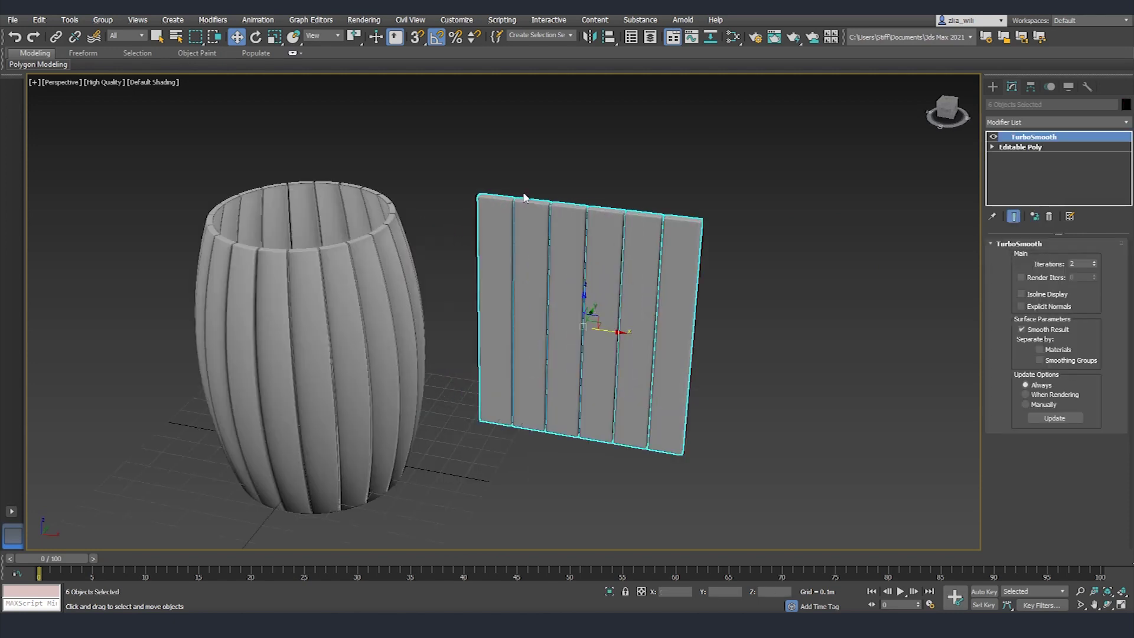
Step: Add an Edit Poly modifier to the flat plank nearest the barrel
{"action": "left_click", "coordinate": [665, 302]}
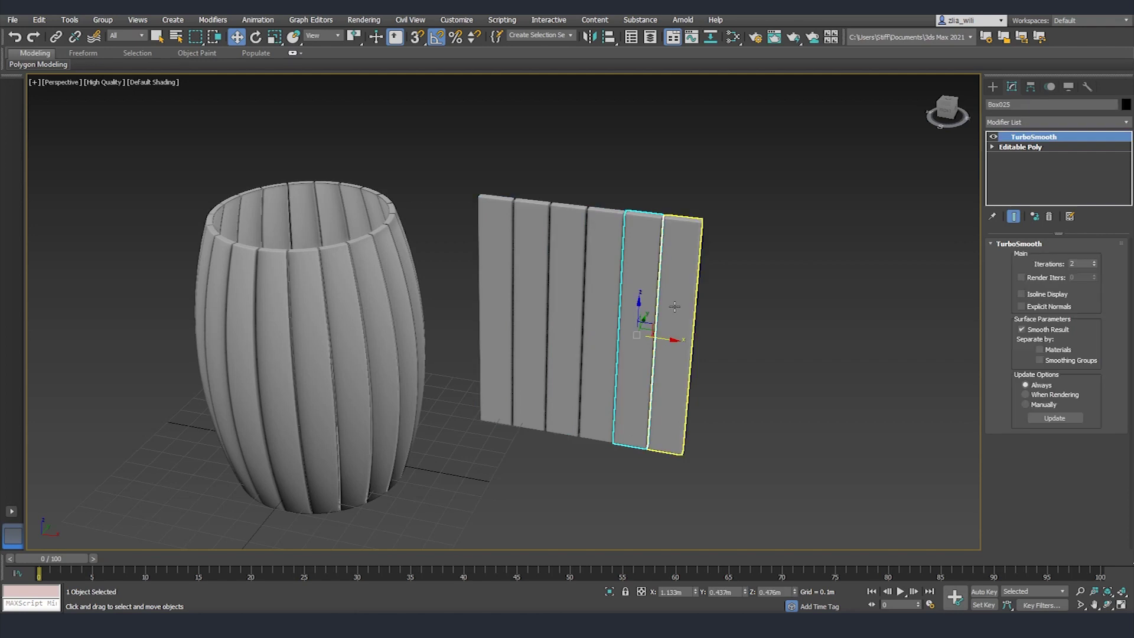
{"action": "left_click", "coordinate": [495, 278]}
{"action": "left_click", "coordinate": [1057, 122]}
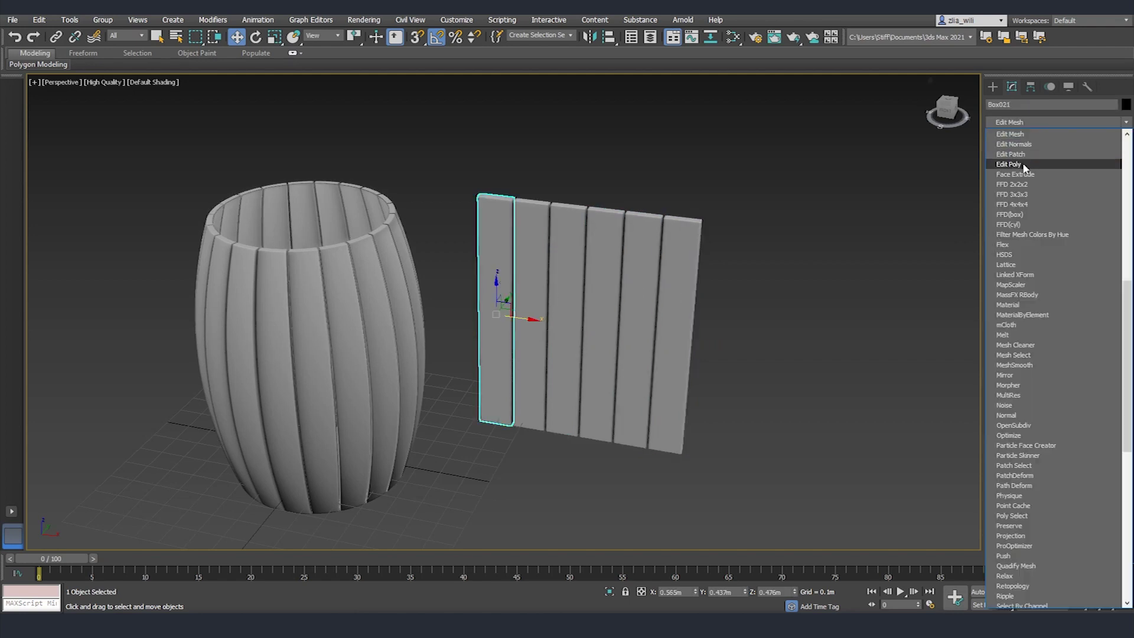
{"action": "left_click", "coordinate": [1040, 164]}
{"action": "scroll", "coordinate": [1036, 443], "scroll_direction": "down", "scroll_amount": 5}
Step: Attach the other five flat planks to the edited plank to make one object, and end the Attach mode
{"action": "left_click", "coordinate": [1027, 429]}
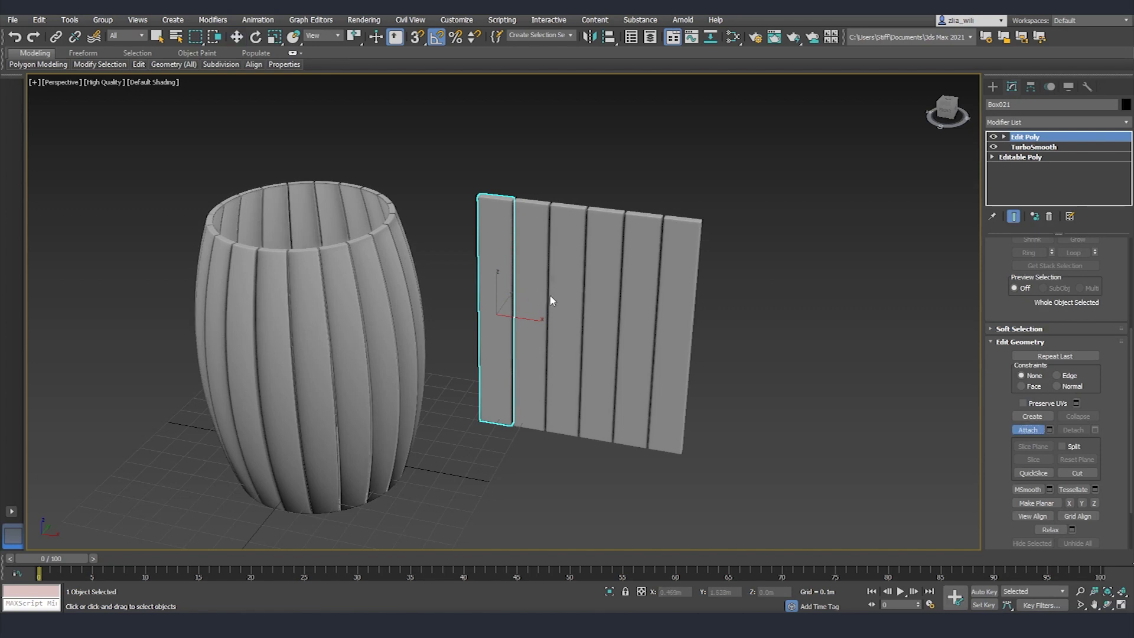
{"action": "left_click", "coordinate": [488, 257]}
{"action": "left_click", "coordinate": [536, 251]}
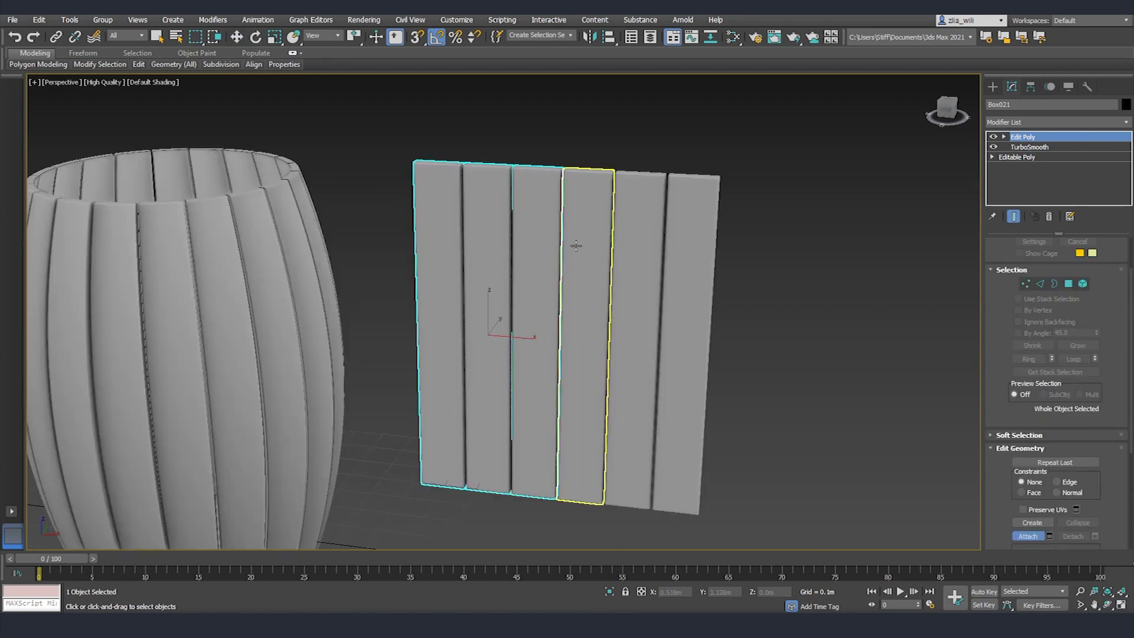
{"action": "left_click", "coordinate": [576, 246]}
{"action": "left_click", "coordinate": [631, 249]}
{"action": "left_click", "coordinate": [677, 254]}
{"action": "right_click", "coordinate": [791, 295]}
{"action": "left_click", "coordinate": [803, 300]}
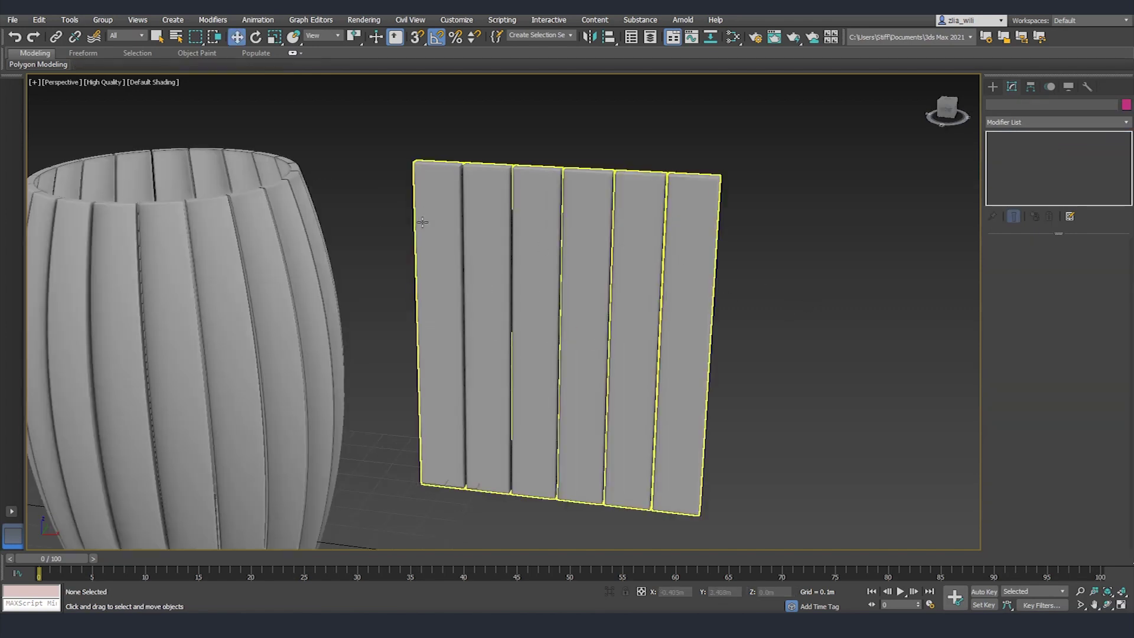
Step: Centre the plank panel's pivot on the object using Affect Pivot Only, and leave pivot editing
{"action": "left_click", "coordinate": [423, 222]}
{"action": "middle_click_drag", "start_coordinate": [595, 276], "coordinate": [628, 270]}
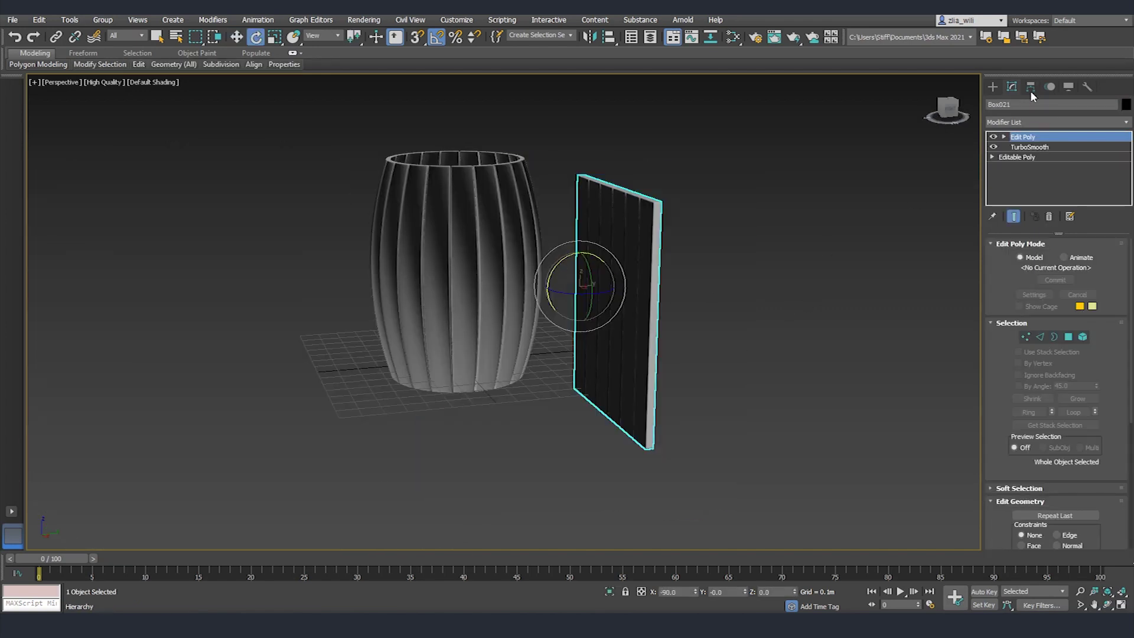
{"action": "left_click", "coordinate": [1031, 87]}
{"action": "middle_click_drag", "start_coordinate": [697, 218], "coordinate": [615, 278], "text": "alt"}
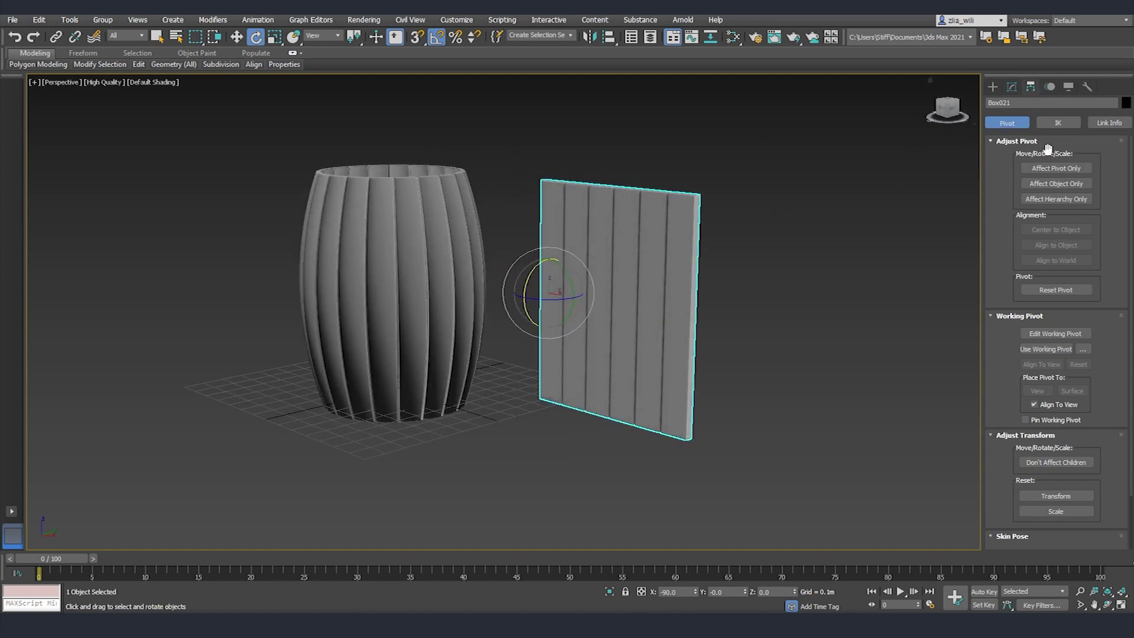
{"action": "left_click", "coordinate": [1057, 169]}
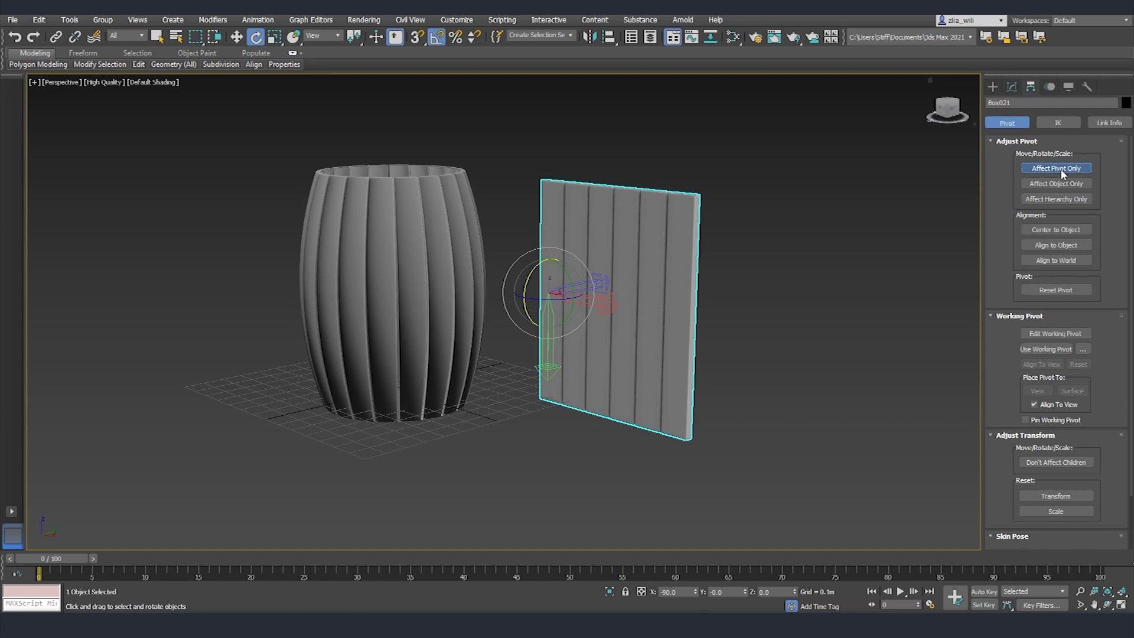
{"action": "left_click", "coordinate": [1054, 230]}
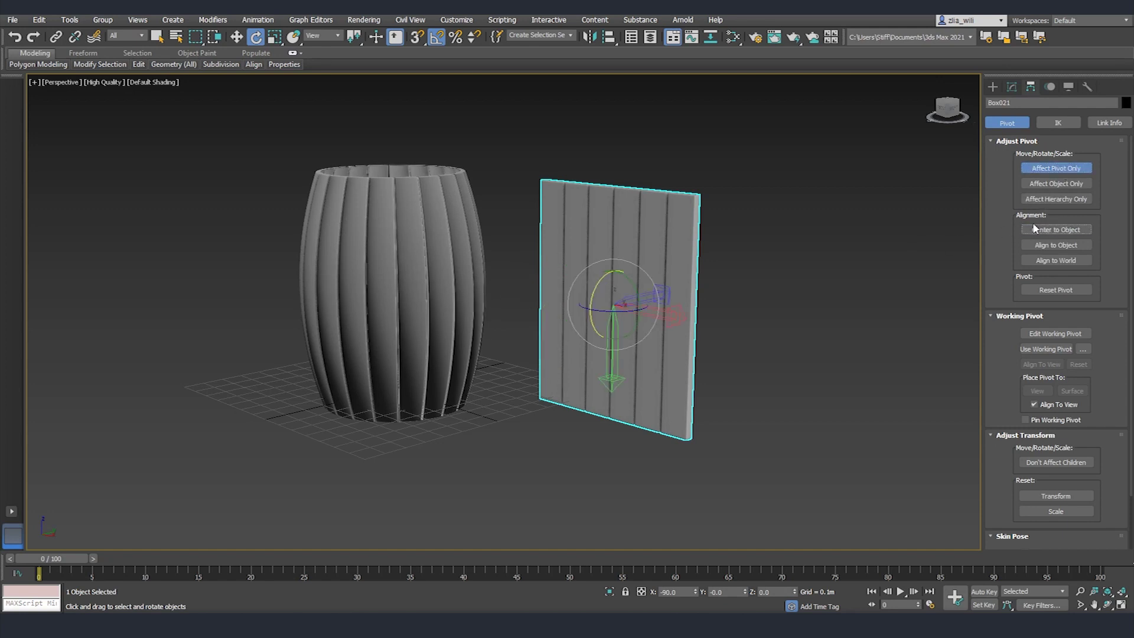
{"action": "left_click", "coordinate": [1063, 171]}
Step: Rotate the plank panel by 90° with angle snap so that it lies flat
{"action": "middle_click_drag", "start_coordinate": [744, 253], "coordinate": [588, 290], "text": "alt"}
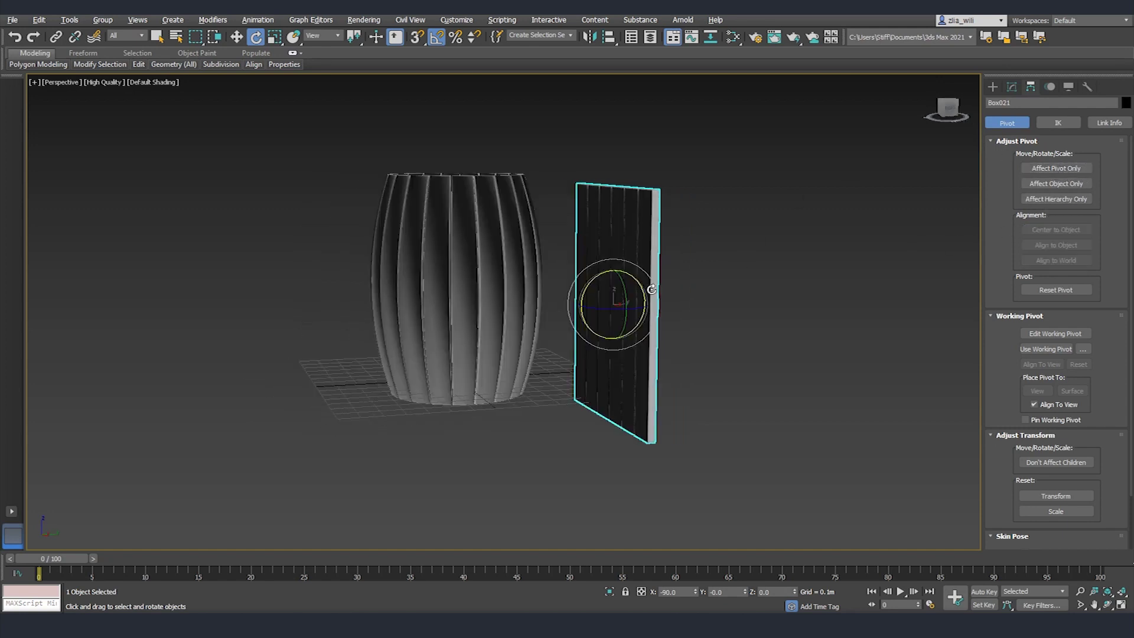
{"action": "key", "text": "a"}
{"action": "left_click_drag", "start_coordinate": [586, 290], "coordinate": [659, 262]}
Step: Move the flat plank panel onto the barrel's centre and scale it down uniformly to just span the barrel's opening
{"action": "key", "text": "t"}
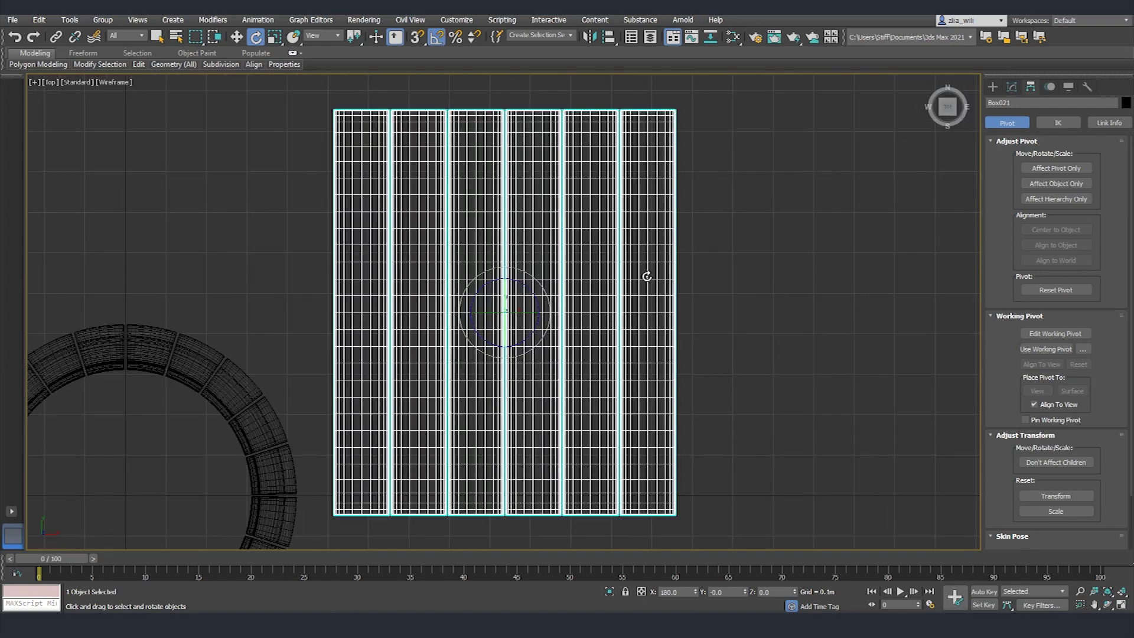
{"action": "scroll", "coordinate": [646, 274], "scroll_direction": "down", "scroll_amount": 3}
{"action": "key", "text": "w"}
{"action": "left_click_drag", "start_coordinate": [633, 290], "coordinate": [489, 357]}
{"action": "key", "text": "r"}
{"action": "scroll", "coordinate": [486, 348], "scroll_direction": "up", "scroll_amount": 3}
{"action": "key", "text": "w"}
{"action": "scroll", "coordinate": [496, 362], "scroll_direction": "up", "scroll_amount": 3}
{"action": "key", "text": "r"}
{"action": "key", "text": "w"}
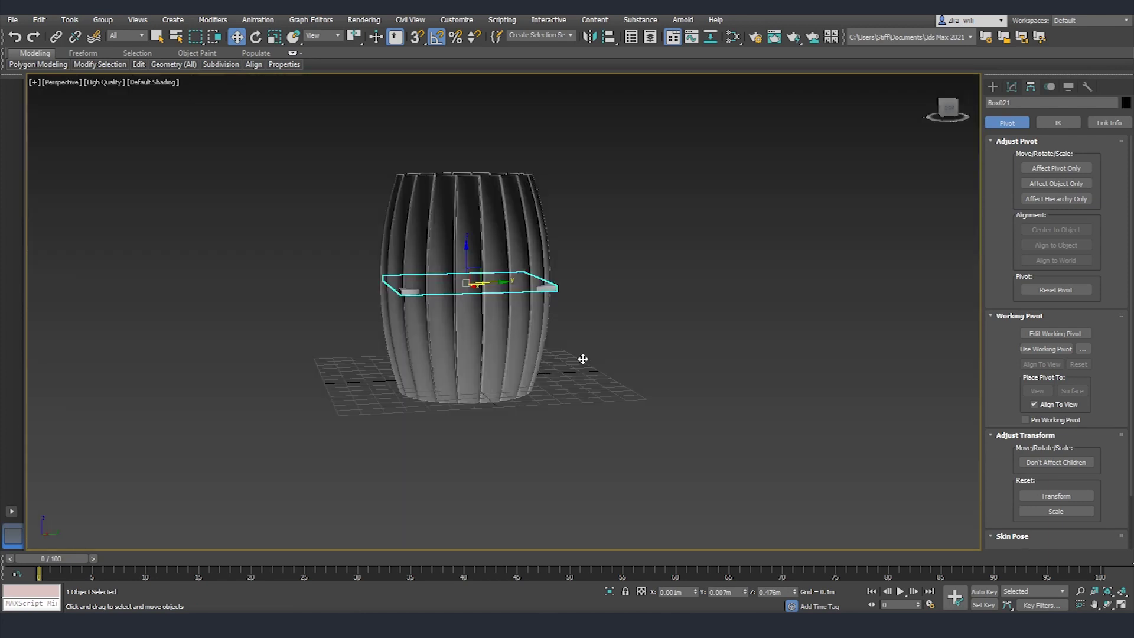
{"action": "scroll", "coordinate": [582, 360], "scroll_direction": "down", "scroll_amount": 3}
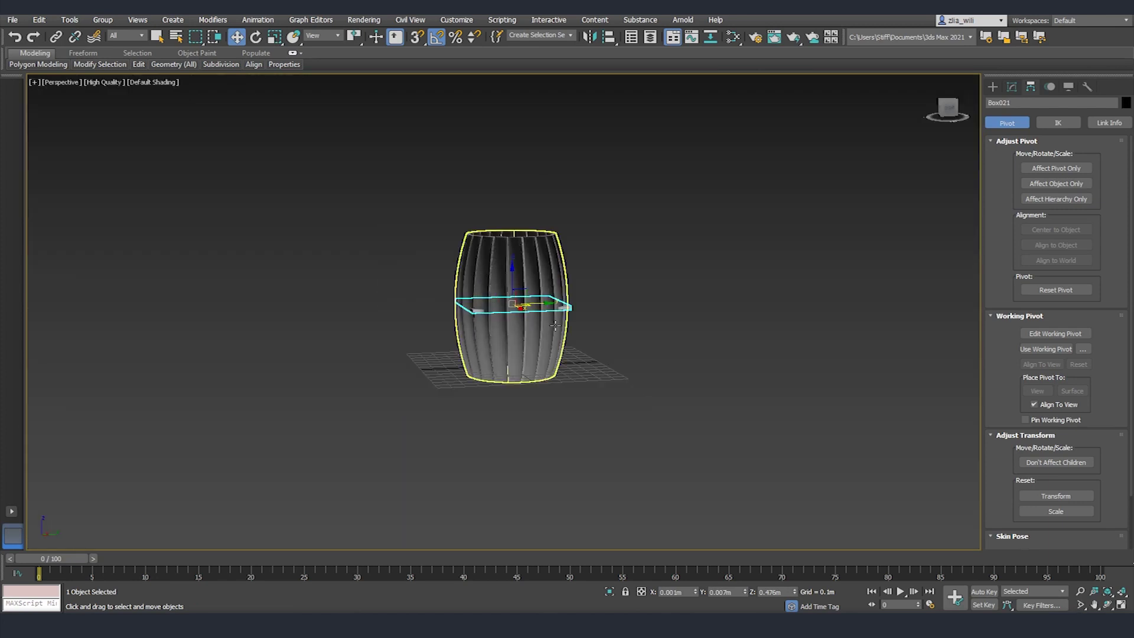
Step: Lasso-select the panel polygons outside the barrel's inner circle and delete them to form a round lid
{"action": "key", "text": "t"}
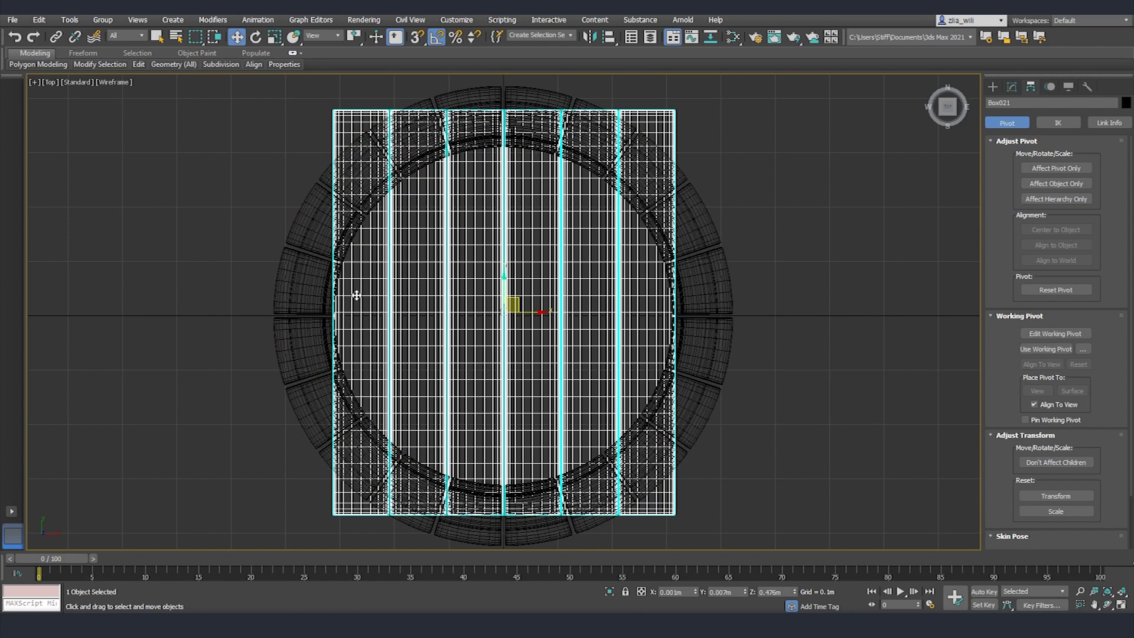
{"action": "left_click", "coordinate": [1012, 87]}
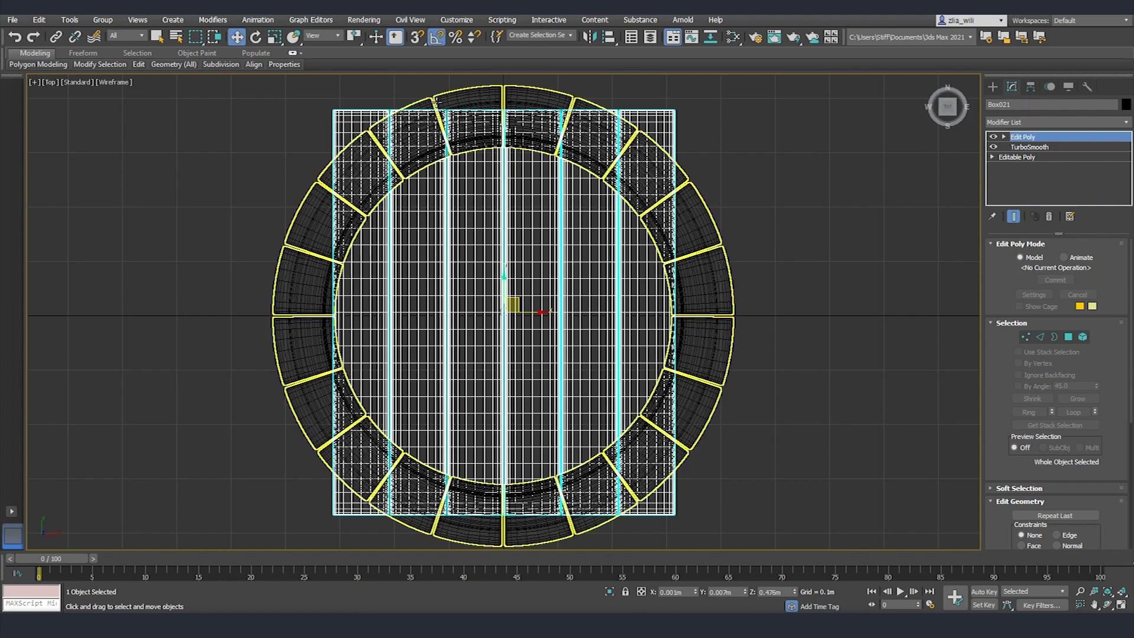
{"action": "left_click", "coordinate": [1067, 336]}
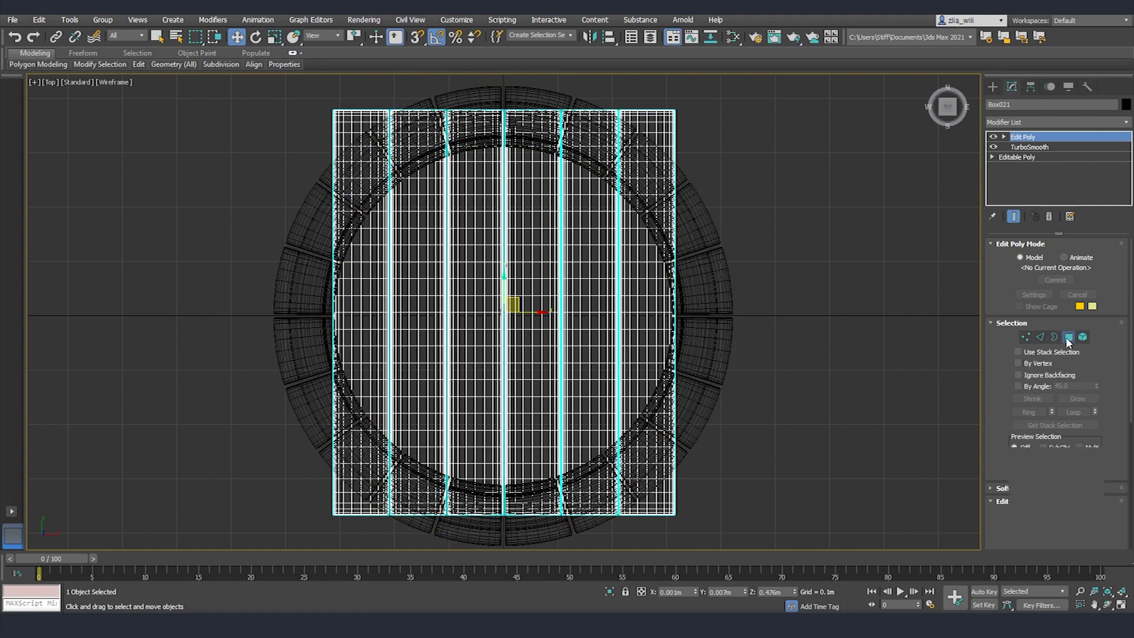
{"action": "left_click", "coordinate": [197, 42]}
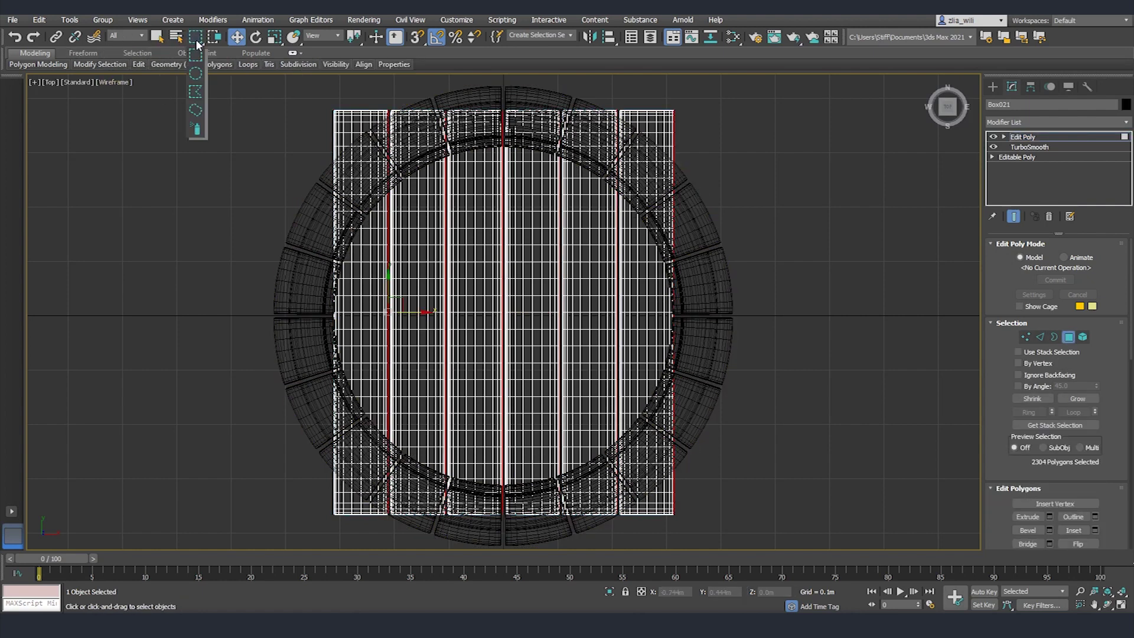
{"action": "left_click", "coordinate": [198, 113]}
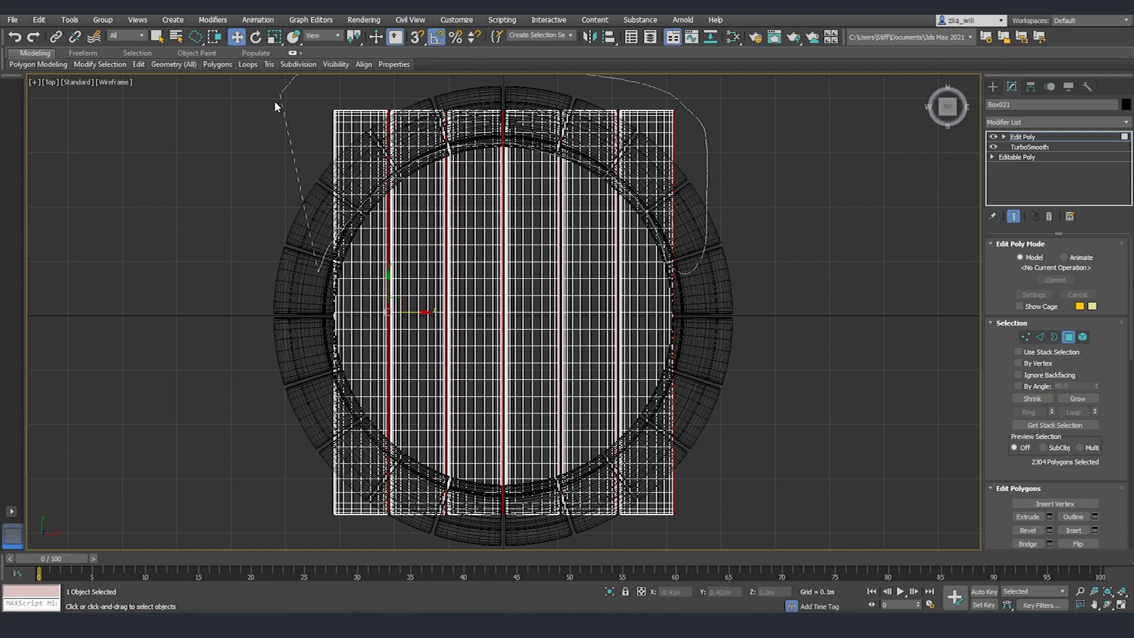
{"action": "left_click_drag", "start_coordinate": [302, 72], "coordinate": [307, 80]}
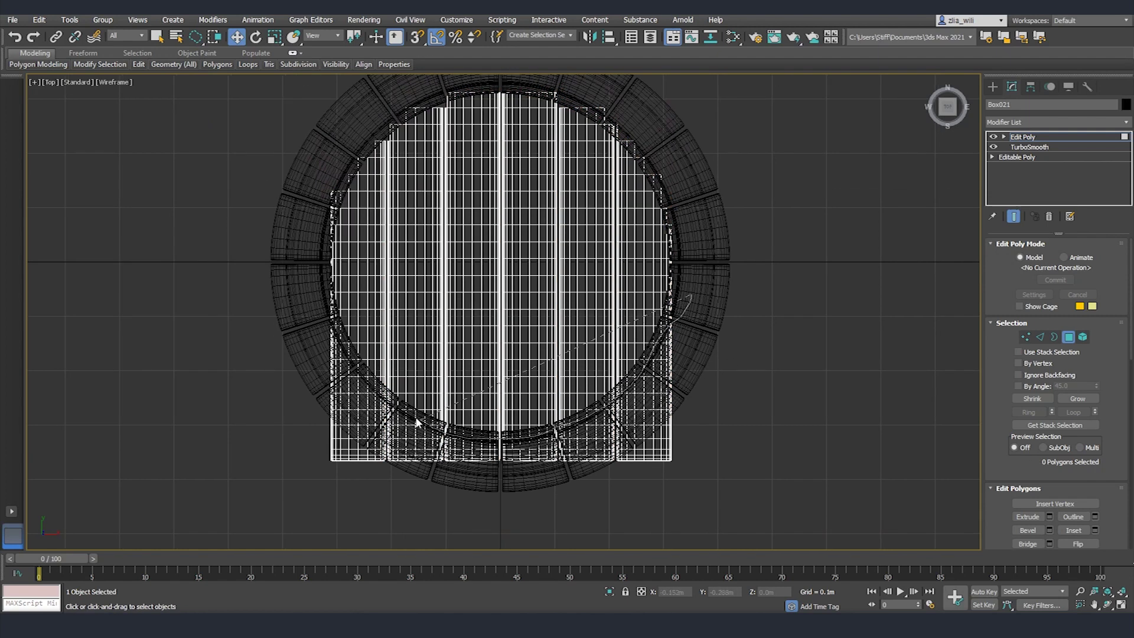
{"action": "mouse_move", "coordinate": [416, 420]}
{"action": "left_mouse_down"}
{"action": "mouse_move", "coordinate": [711, 362]}
{"action": "mouse_move", "coordinate": [690, 296]}
{"action": "left_mouse_up"}
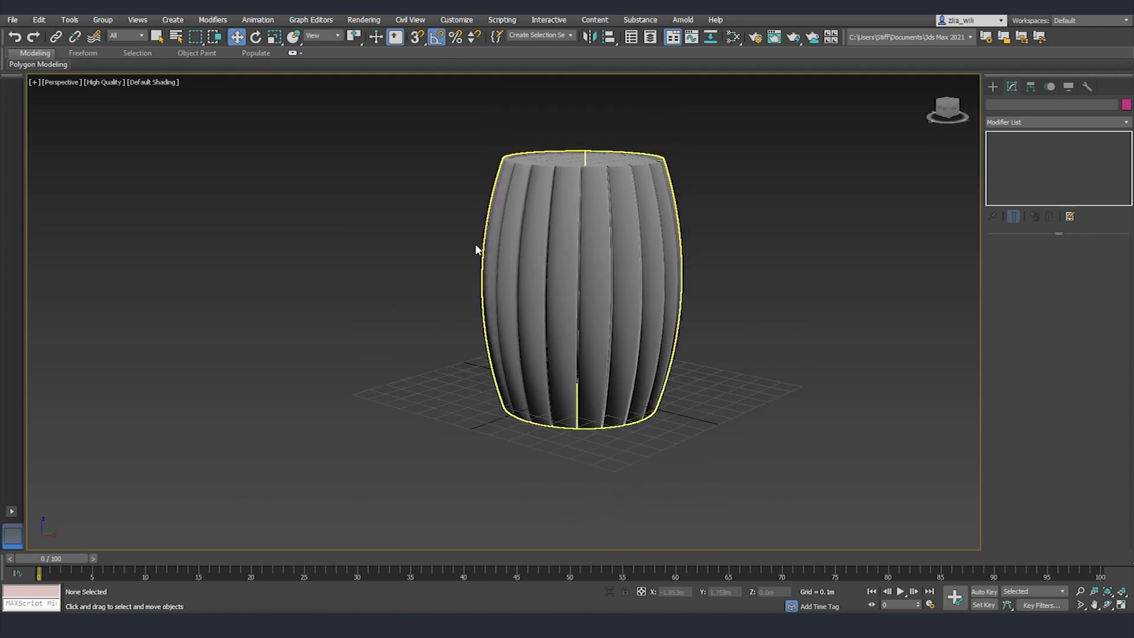
Step: Create a cylinder centred on the barrel in the top view, about 0.409 m in radius and 0.035 m high
{"action": "left_click", "coordinate": [992, 86]}
{"action": "left_click", "coordinate": [1034, 181]}
{"action": "key", "text": "t"}
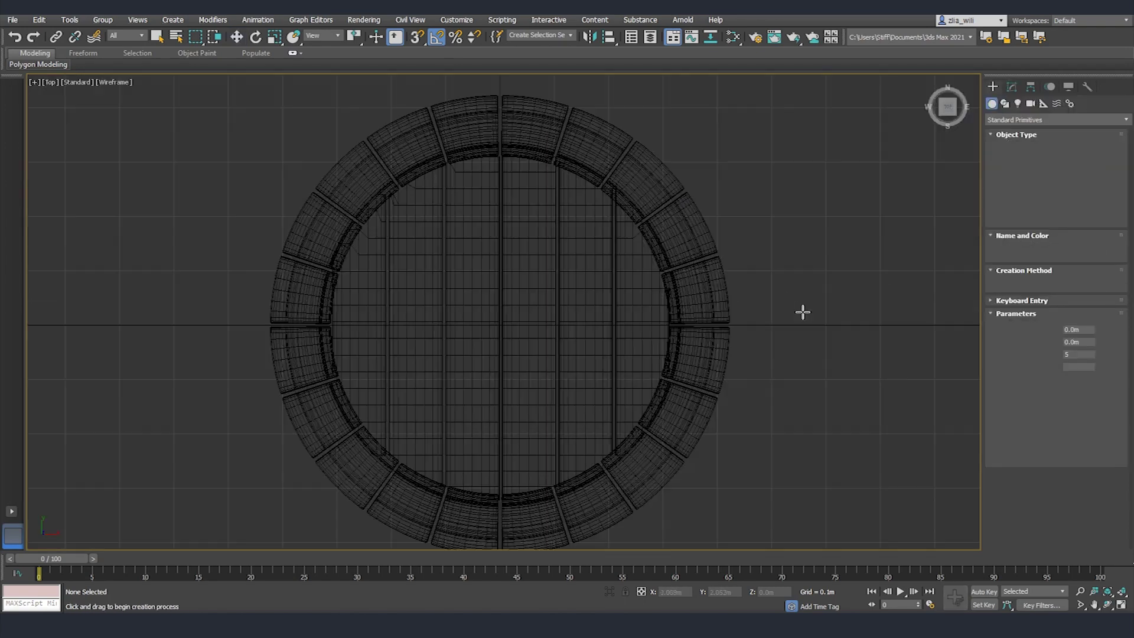
{"action": "scroll", "coordinate": [549, 352], "scroll_direction": "down", "scroll_amount": 2}
{"action": "middle_click_drag", "start_coordinate": [527, 350], "coordinate": [546, 293]}
{"action": "left_click_drag", "start_coordinate": [536, 265], "coordinate": [582, 388]}
{"action": "key", "text": "w"}
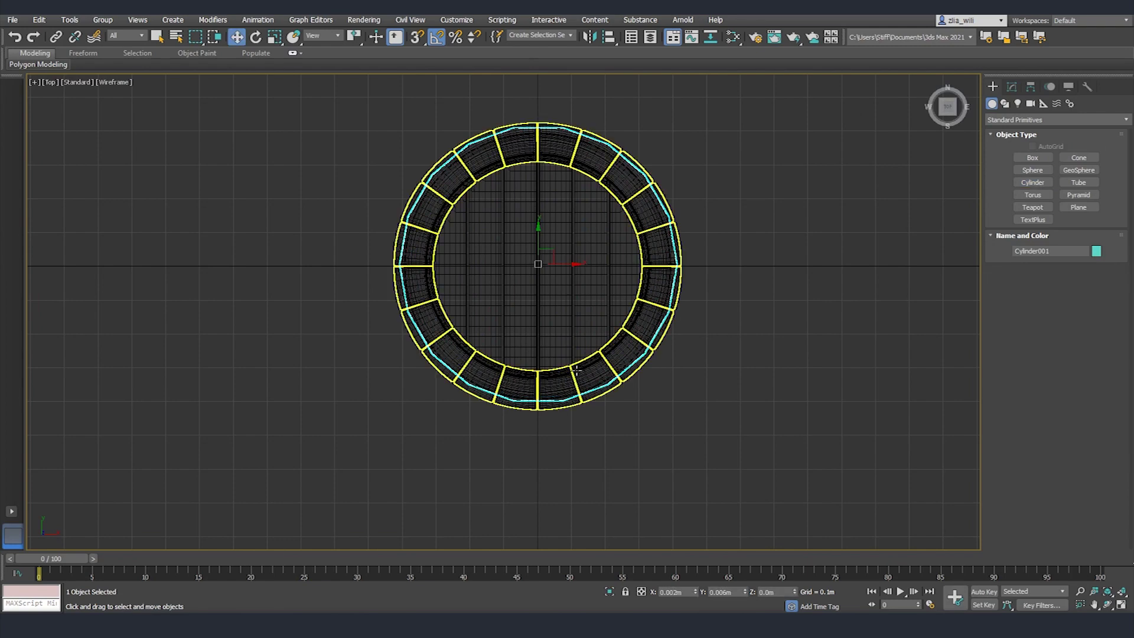
Step: Raise the cylinder along Z to about 0.297 m, on the lower part of the barrel
{"action": "key", "text": "p"}
{"action": "scroll", "coordinate": [578, 423], "scroll_direction": "up", "scroll_amount": 4}
{"action": "scroll", "coordinate": [577, 423], "scroll_direction": "up", "scroll_amount": 2}
{"action": "left_click_drag", "start_coordinate": [574, 423], "coordinate": [577, 297]}
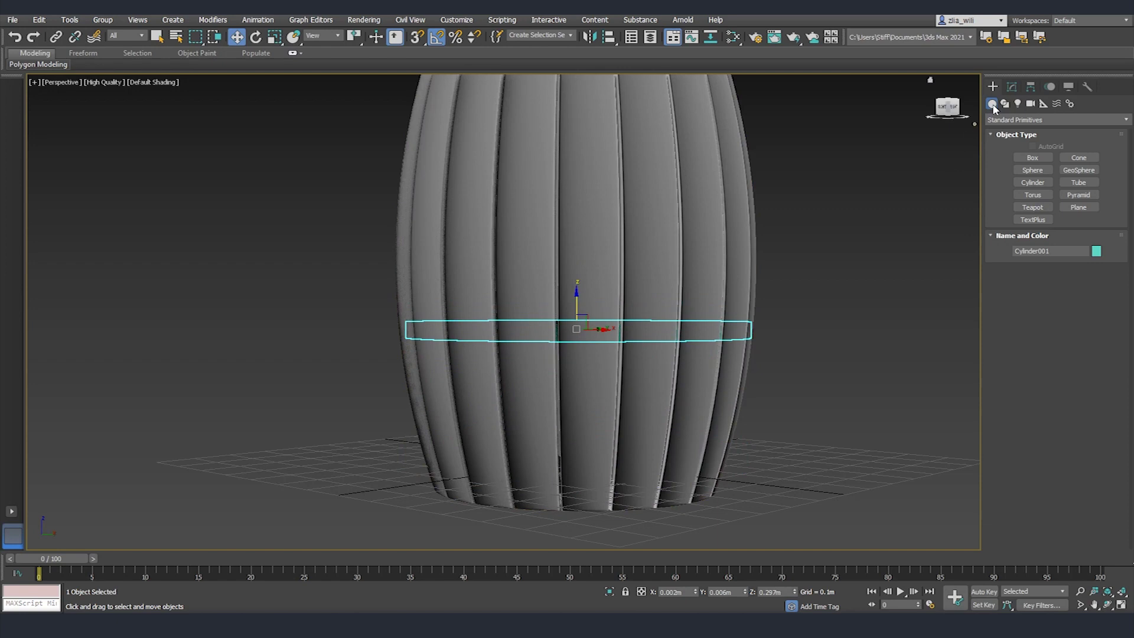
Step: Zero the cylinder's X and Y position, and set its radius to 0.442 m and height segments to 1
{"action": "left_click", "coordinate": [1011, 86]}
{"action": "key", "text": "r"}
{"action": "middle_click_drag", "start_coordinate": [729, 379], "coordinate": [654, 392], "text": "alt"}
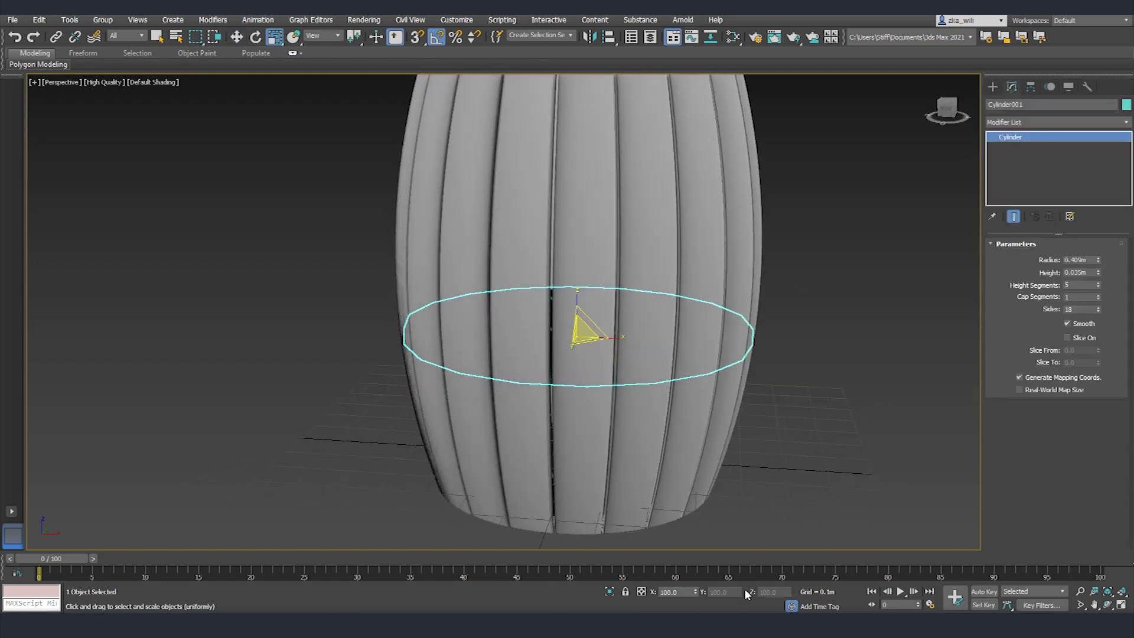
{"action": "key", "text": "w"}
{"action": "right_click", "coordinate": [696, 592]}
{"action": "left_click_drag", "start_coordinate": [1100, 259], "coordinate": [1103, 251]}
{"action": "middle_click_drag", "start_coordinate": [693, 371], "coordinate": [648, 367], "text": "alt"}
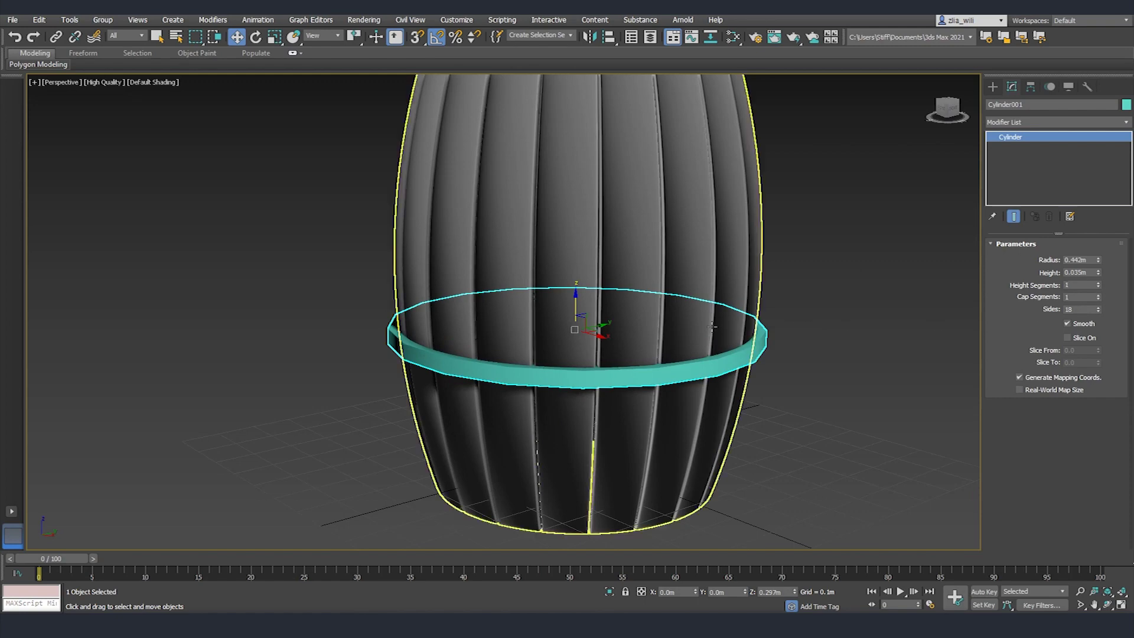
Step: Convert the cylinder to Editable Poly and scale its bottom cap polygon to 97%
{"action": "right_click", "coordinate": [604, 367]}
{"action": "mouse_move", "coordinate": [679, 489]}
{"action": "left_click", "coordinate": [719, 497]}
{"action": "middle_click_drag", "start_coordinate": [703, 484], "coordinate": [574, 301], "text": "alt"}
{"action": "key", "text": "4"}
{"action": "left_click", "coordinate": [565, 257]}
{"action": "scroll", "coordinate": [562, 273], "scroll_direction": "up", "scroll_amount": 2}
{"action": "key", "text": "r"}
{"action": "left_click_drag", "start_coordinate": [576, 370], "coordinate": [581, 371]}
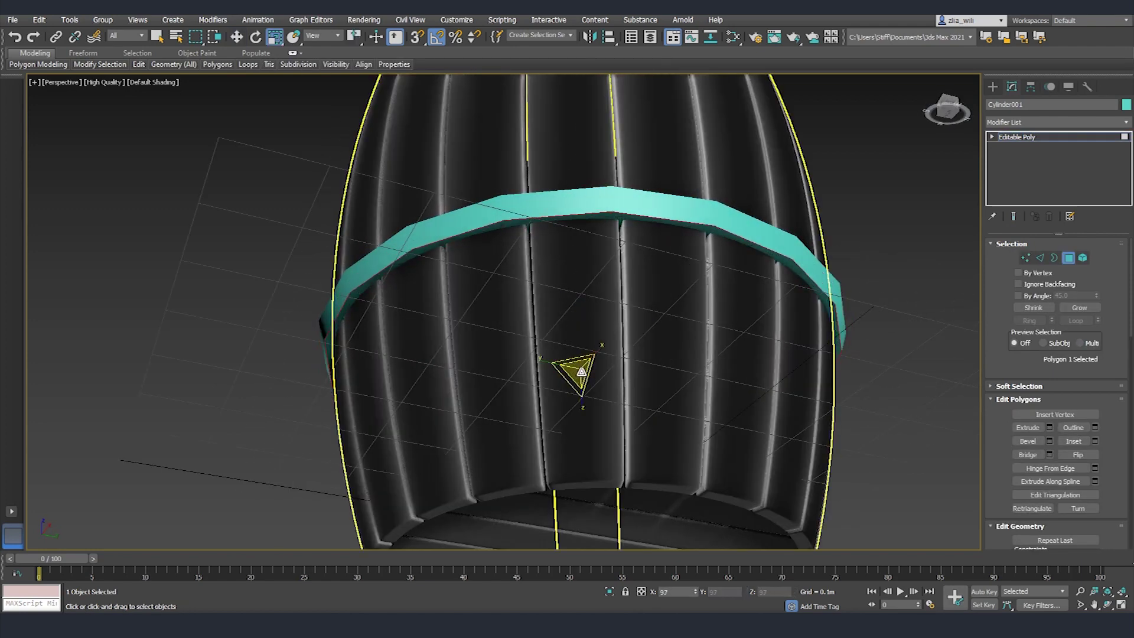
Step: Select both cap polygons of the band and convert the selection to their border edges
{"action": "middle_click_drag", "start_coordinate": [581, 371], "coordinate": [357, 432], "text": "alt"}
{"action": "left_click", "coordinate": [381, 421], "text": "ctrl"}
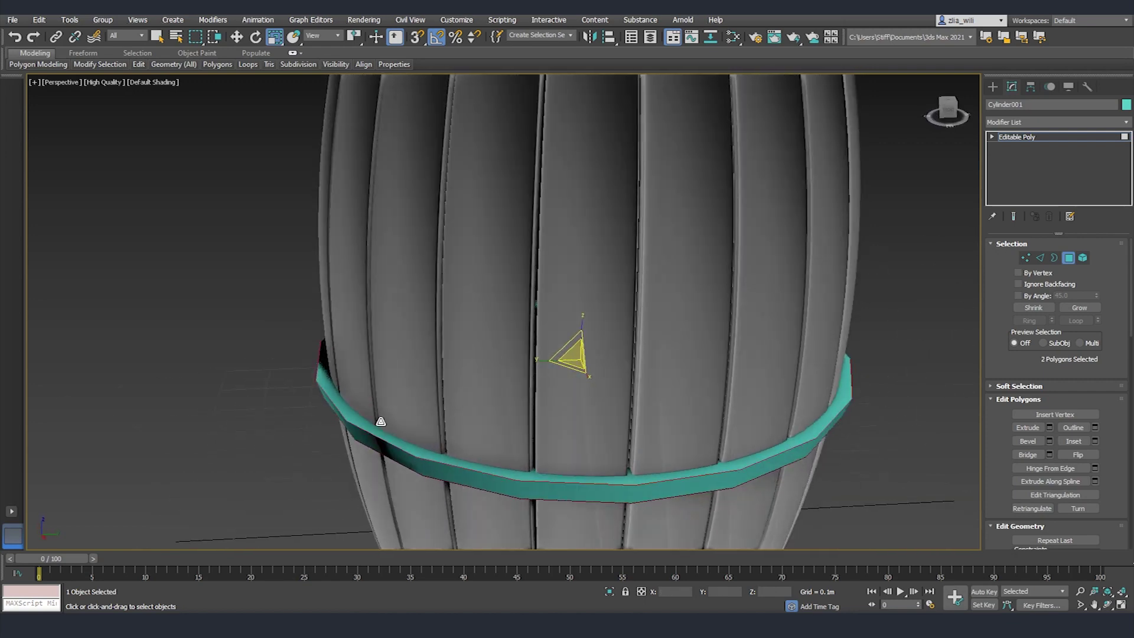
{"action": "left_click", "coordinate": [1041, 258]}
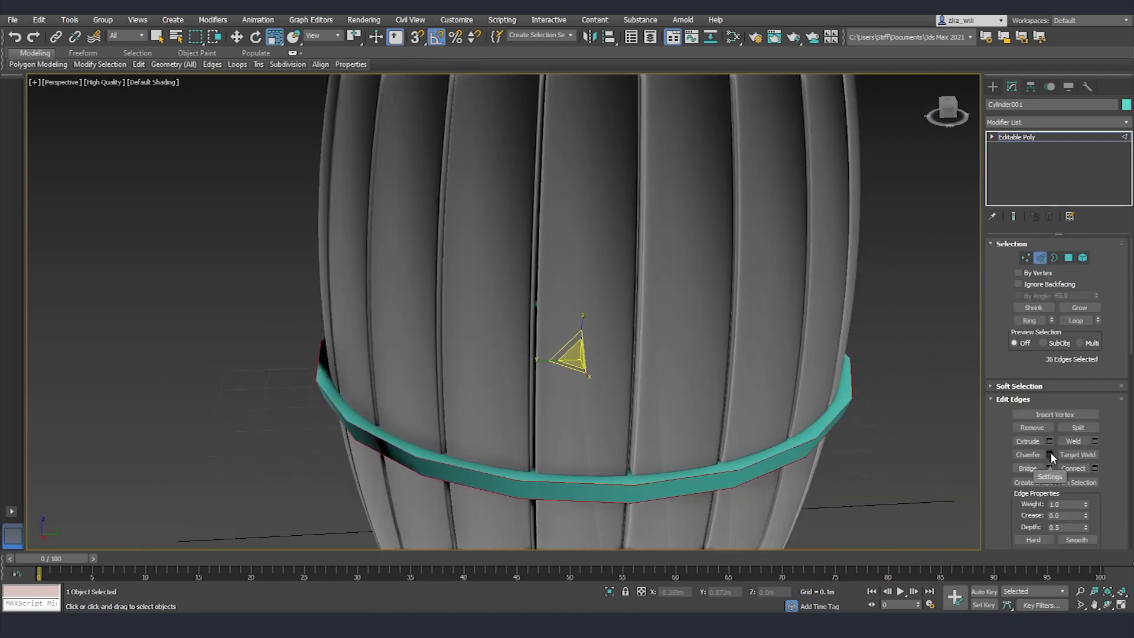
{"action": "scroll", "coordinate": [344, 419], "scroll_direction": "up", "scroll_amount": 3}
{"action": "key", "text": "F3"}
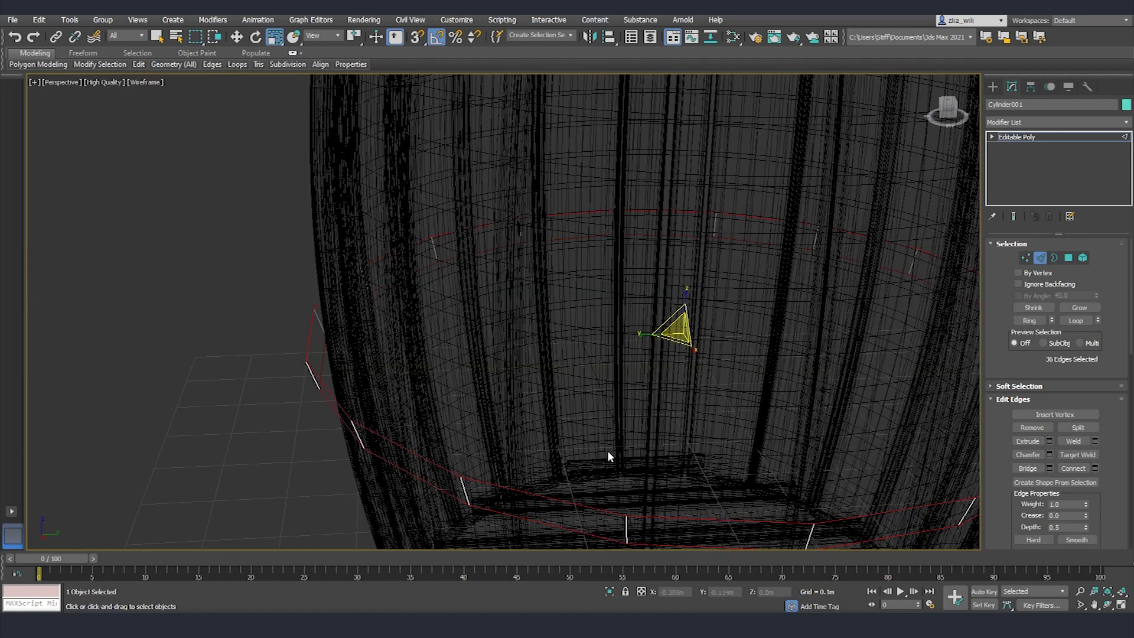
{"action": "key", "text": "F3"}
Step: Extrude the band's border edges with a height of 0 m and a width of 0.005 m
{"action": "left_click", "coordinate": [1048, 441]}
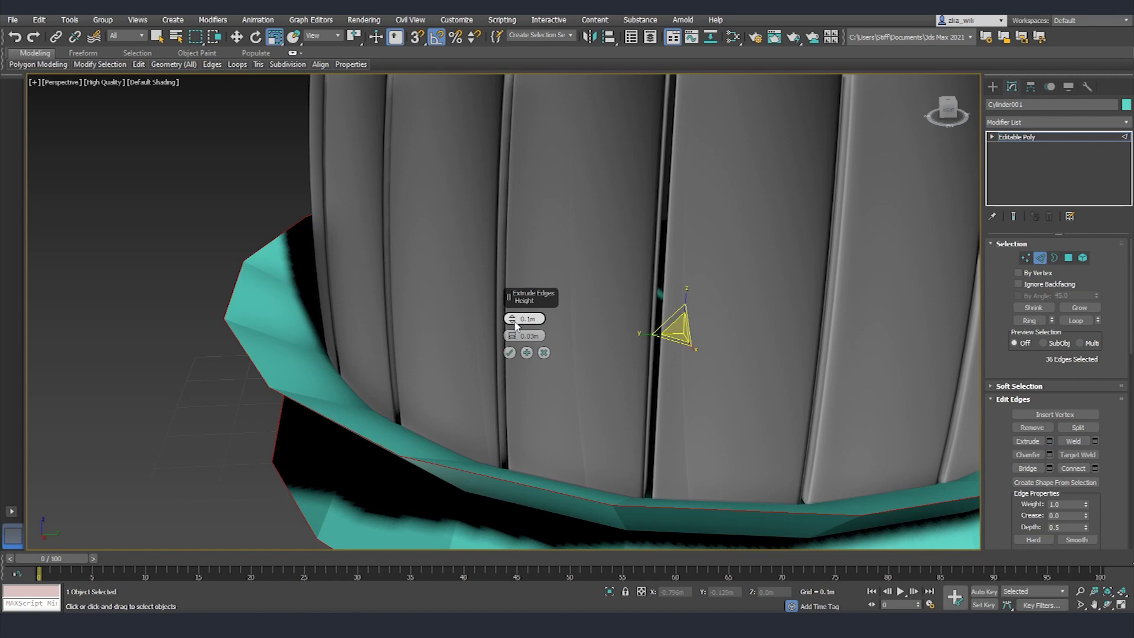
{"action": "right_click", "coordinate": [514, 321]}
{"action": "key", "text": "F4"}
{"action": "right_click", "coordinate": [513, 337]}
{"action": "middle_click_drag", "start_coordinate": [549, 365], "coordinate": [596, 378], "text": "alt"}
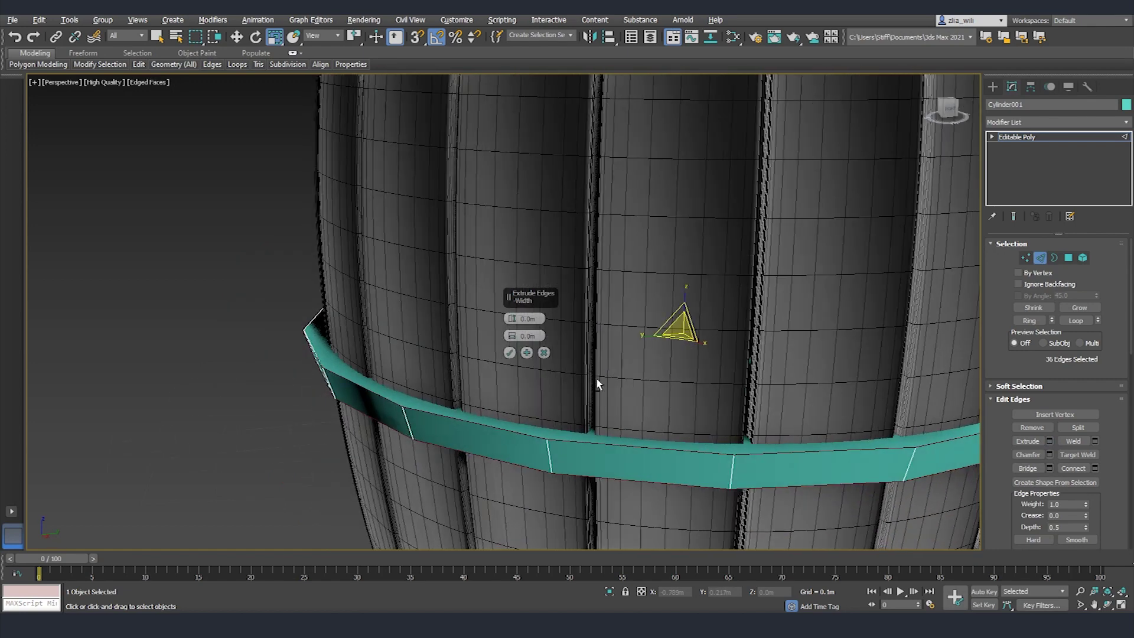
{"action": "left_click_drag", "start_coordinate": [513, 335], "coordinate": [515, 331]}
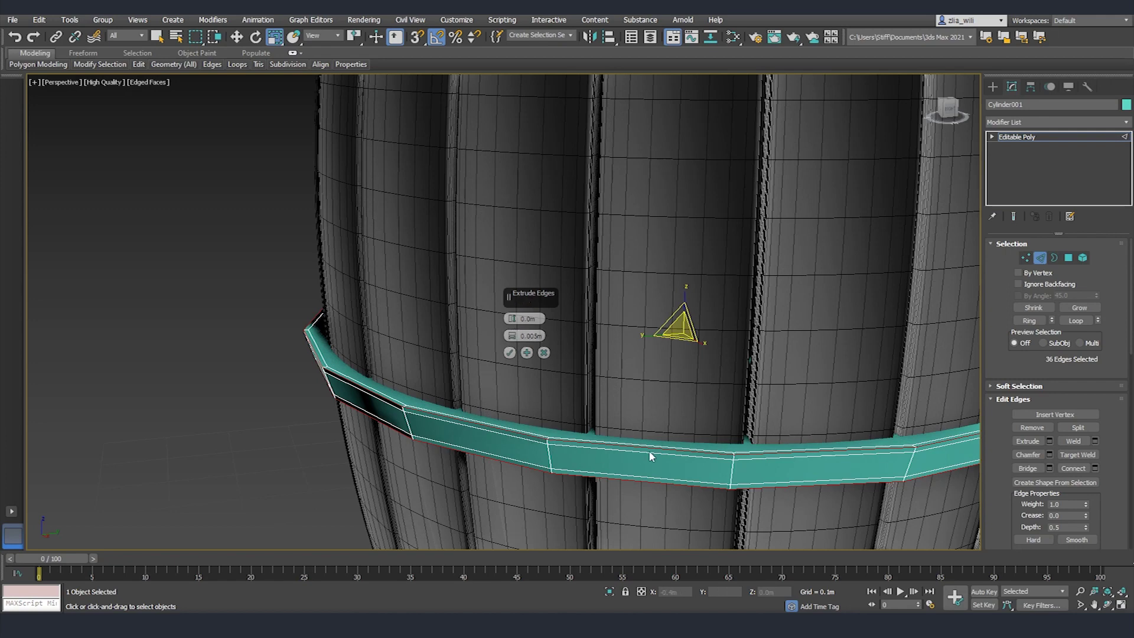
{"action": "left_click", "coordinate": [510, 352]}
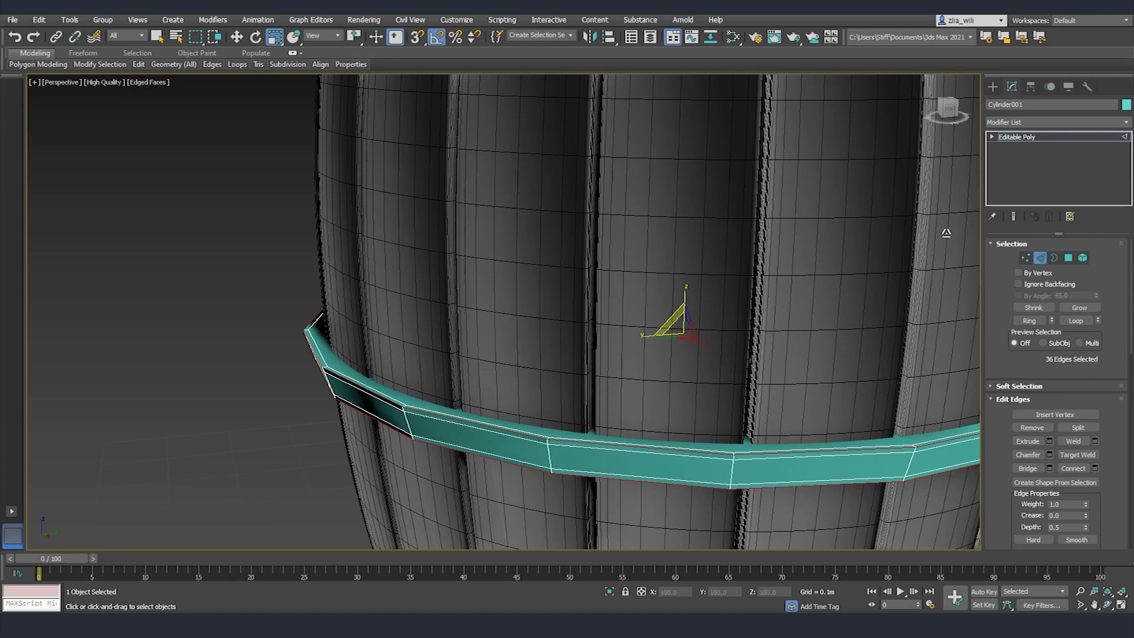
Step: Apply a TurboSmooth modifier with 2 iterations to the band, deselect it and turn off the edged faces display
{"action": "left_click", "coordinate": [1039, 135]}
{"action": "left_click", "coordinate": [1039, 122]}
{"action": "left_click", "coordinate": [1040, 394]}
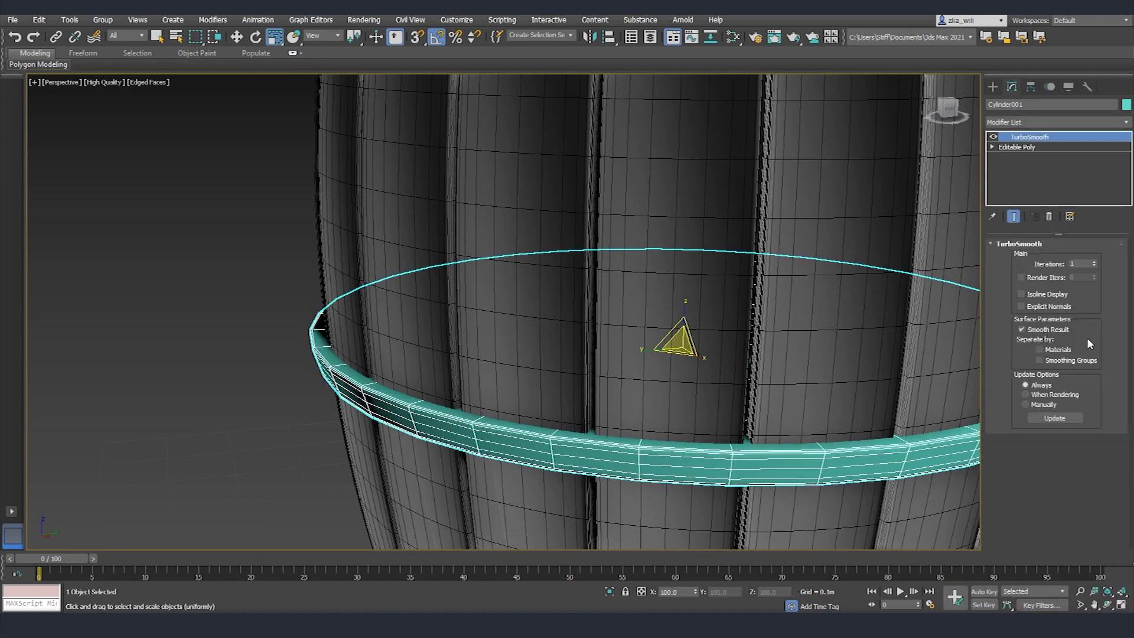
{"action": "left_click", "coordinate": [1093, 262]}
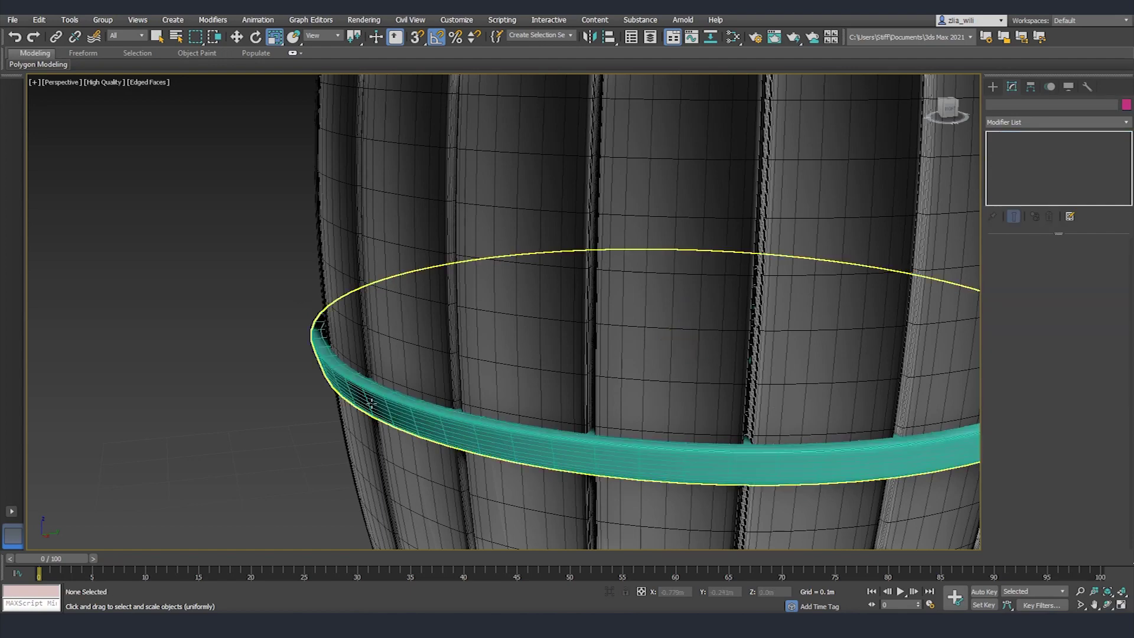
{"action": "left_click_drag", "start_coordinate": [657, 356], "coordinate": [603, 363]}
{"action": "left_click", "coordinate": [225, 307]}
{"action": "scroll", "coordinate": [225, 307], "scroll_direction": "down", "scroll_amount": 8}
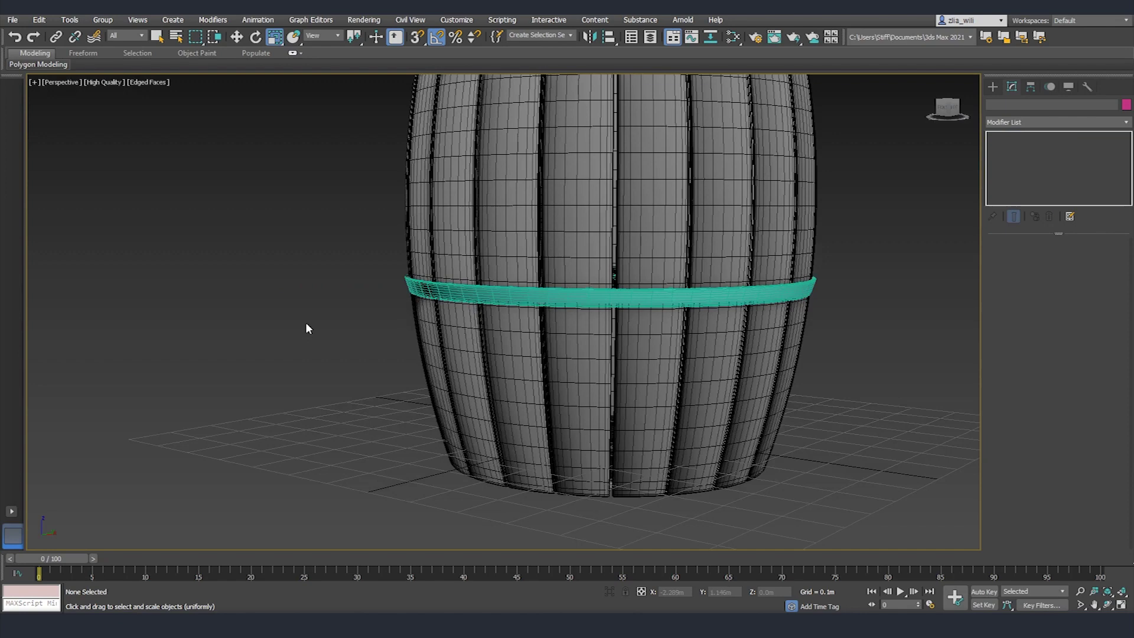
{"action": "key", "text": "F4"}
Step: Clone the band as a copy up the barrel to a Z height of about 0.652 m
{"action": "scroll", "coordinate": [272, 345], "scroll_direction": "down", "scroll_amount": 3}
{"action": "middle_click_drag", "start_coordinate": [271, 346], "coordinate": [604, 343], "text": "alt"}
{"action": "scroll", "coordinate": [552, 349], "scroll_direction": "up", "scroll_amount": 4}
{"action": "left_click", "coordinate": [557, 378]}
{"action": "key", "text": "w"}
{"action": "left_click_drag", "start_coordinate": [550, 354], "coordinate": [550, 232], "text": "shift"}
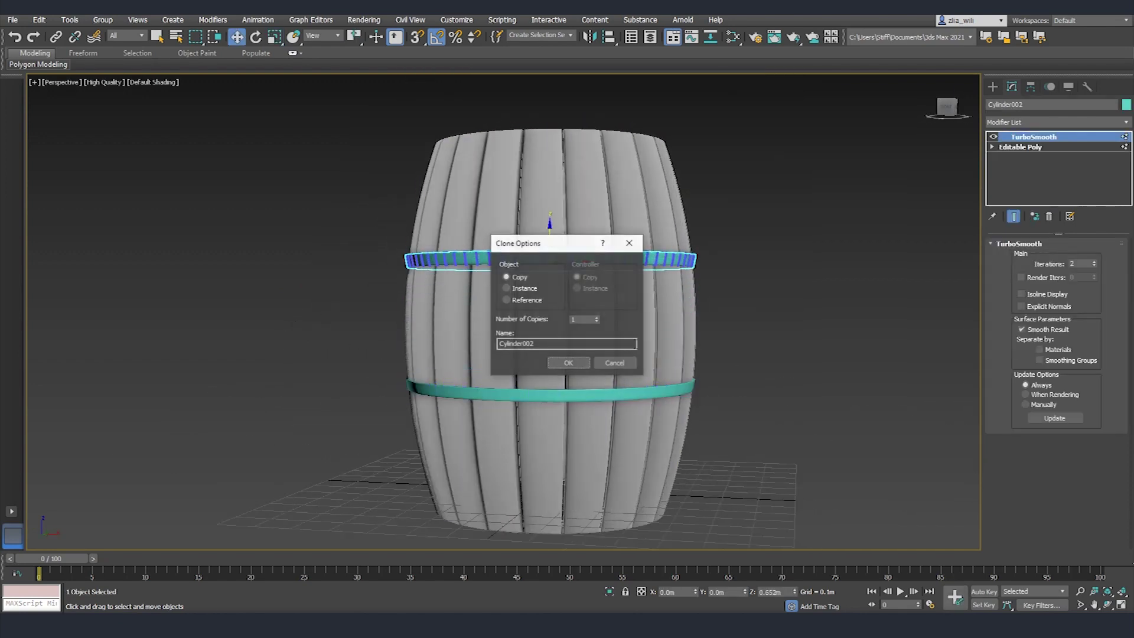
{"action": "left_click", "coordinate": [567, 362]}
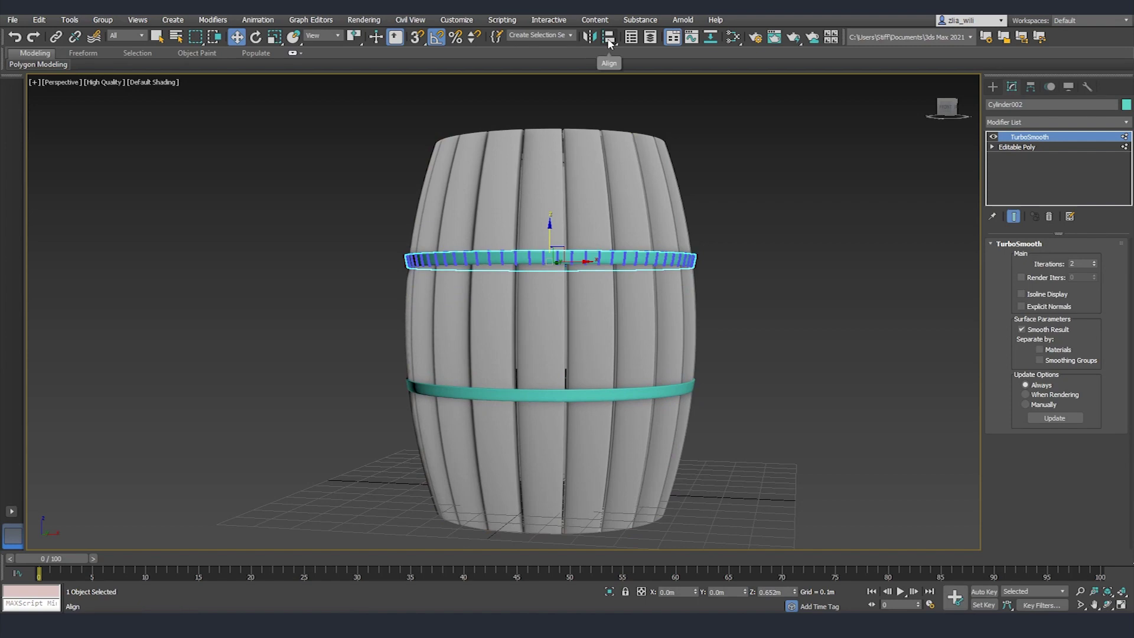
Step: Clone the upper band as a copy up to about 0.991 m near the rim, and scale it down to fit the barrel
{"action": "scroll", "coordinate": [594, 265], "scroll_direction": "up", "scroll_amount": 4}
{"action": "middle_click_drag", "start_coordinate": [594, 265], "coordinate": [590, 298], "text": "alt"}
{"action": "scroll", "coordinate": [596, 313], "scroll_direction": "down", "scroll_amount": 2}
{"action": "left_click_drag", "start_coordinate": [590, 314], "coordinate": [606, 182], "text": "shift"}
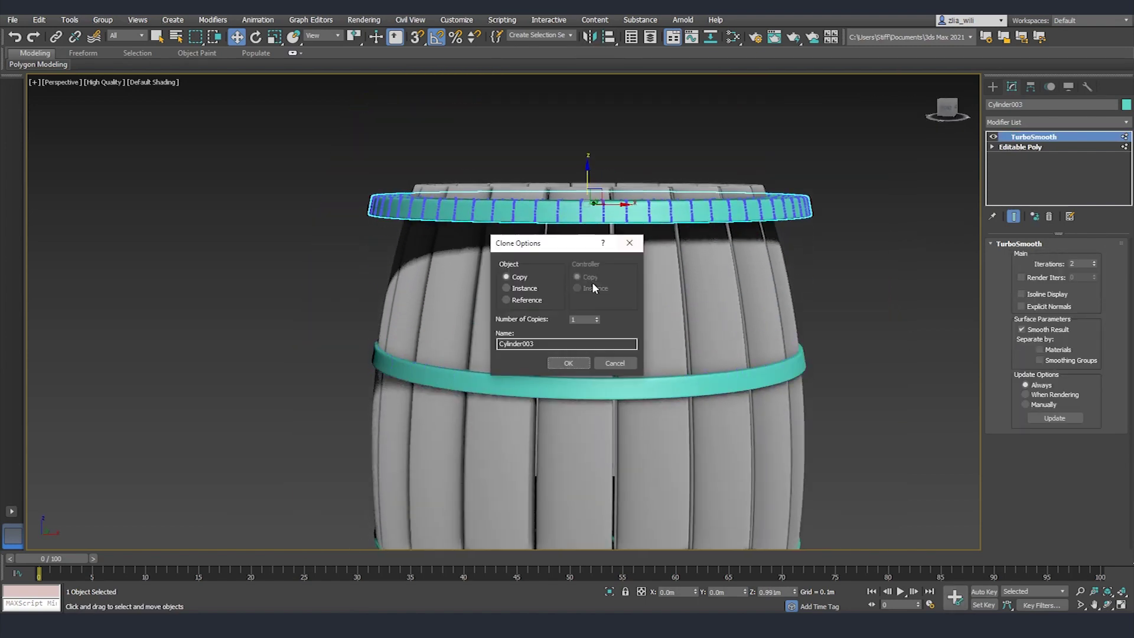
{"action": "left_click", "coordinate": [567, 363]}
{"action": "middle_click_drag", "start_coordinate": [567, 362], "coordinate": [590, 296], "text": "alt"}
{"action": "key", "text": "r"}
{"action": "left_click_drag", "start_coordinate": [592, 190], "coordinate": [602, 207]}
Step: Clone the rim band as a copy down to the barrel's base
{"action": "scroll", "coordinate": [608, 263], "scroll_direction": "down", "scroll_amount": 3}
{"action": "middle_click_drag", "start_coordinate": [610, 268], "coordinate": [613, 254], "text": "alt"}
{"action": "middle_click_drag", "start_coordinate": [612, 254], "coordinate": [596, 207]}
{"action": "key", "text": "w"}
{"action": "middle_click_drag", "start_coordinate": [597, 207], "coordinate": [592, 192], "text": "alt"}
{"action": "left_click_drag", "start_coordinate": [581, 134], "coordinate": [581, 362], "text": "shift"}
{"action": "left_click", "coordinate": [570, 362]}
{"action": "scroll", "coordinate": [573, 368], "scroll_direction": "up", "scroll_amount": 4}
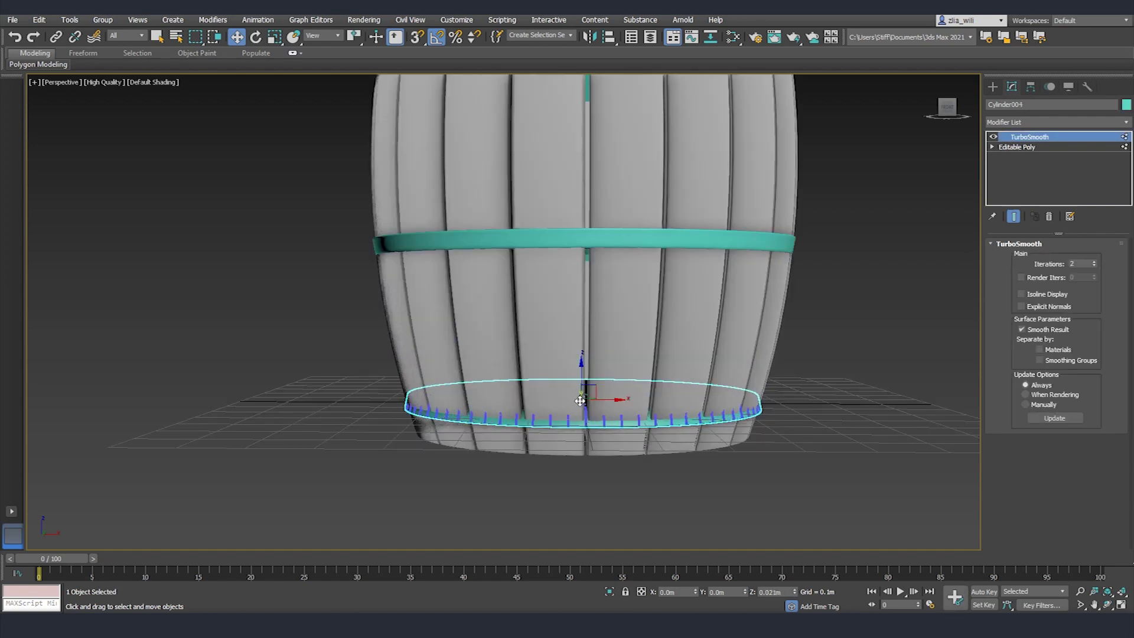
Step: Mirror the base band along Z without cloning and lower it onto the barrel's bottom edge
{"action": "left_click", "coordinate": [591, 37]}
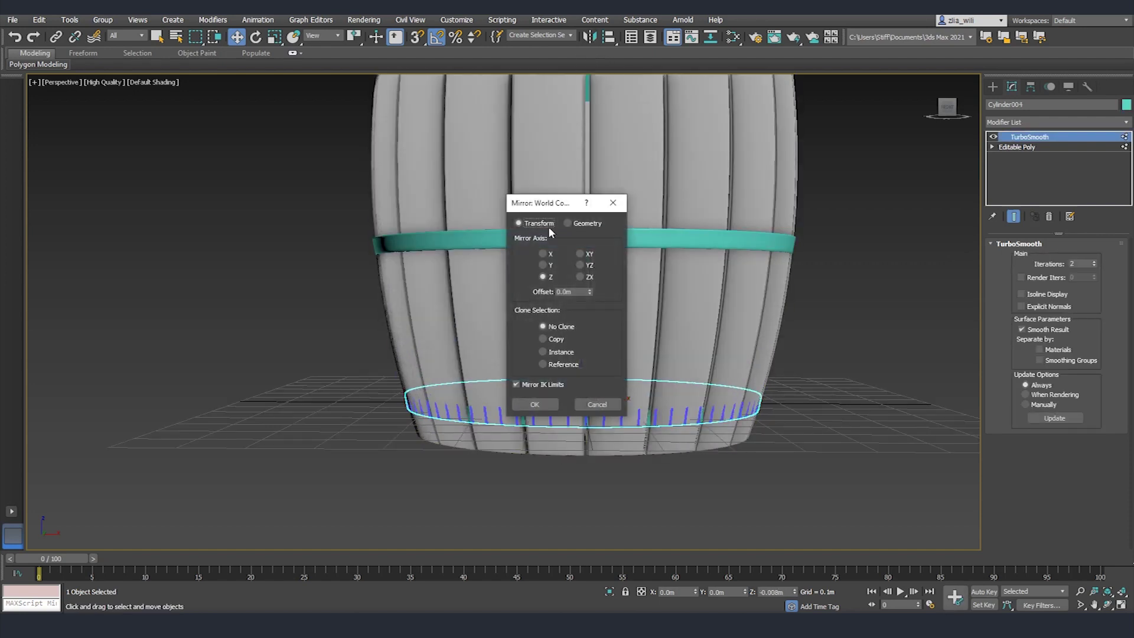
{"action": "left_click", "coordinate": [535, 405]}
{"action": "left_click_drag", "start_coordinate": [583, 371], "coordinate": [584, 392]}
{"action": "scroll", "coordinate": [590, 407], "scroll_direction": "up", "scroll_amount": 5}
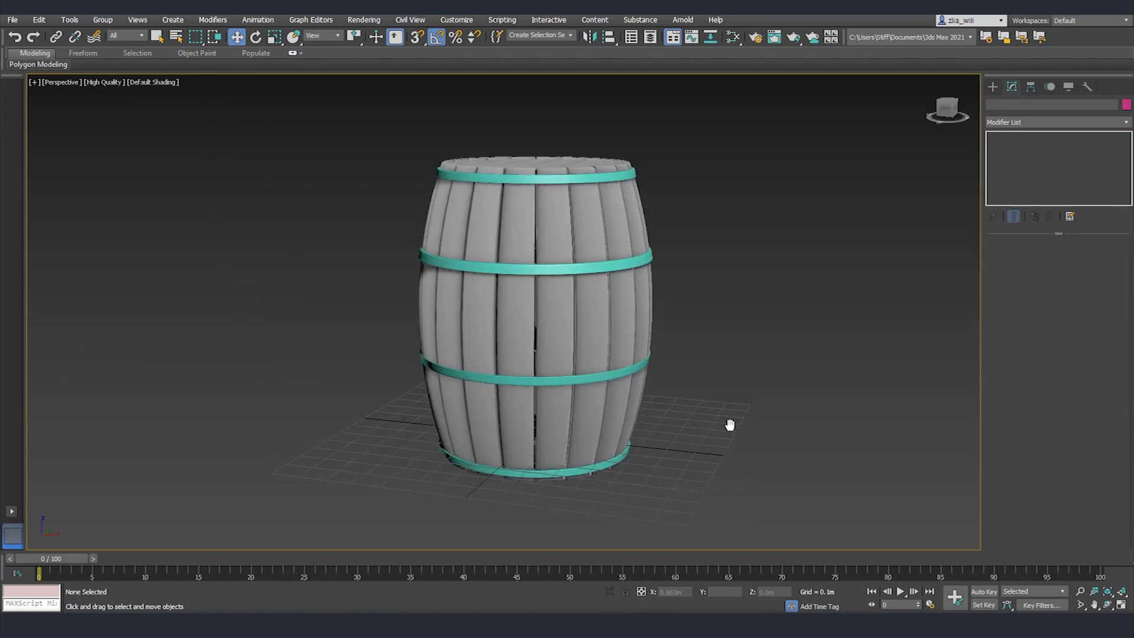
Step: Create a cylinder from the barrel's centre in the top view, close to the lid's width and the barrel's height
{"action": "left_click", "coordinate": [992, 86]}
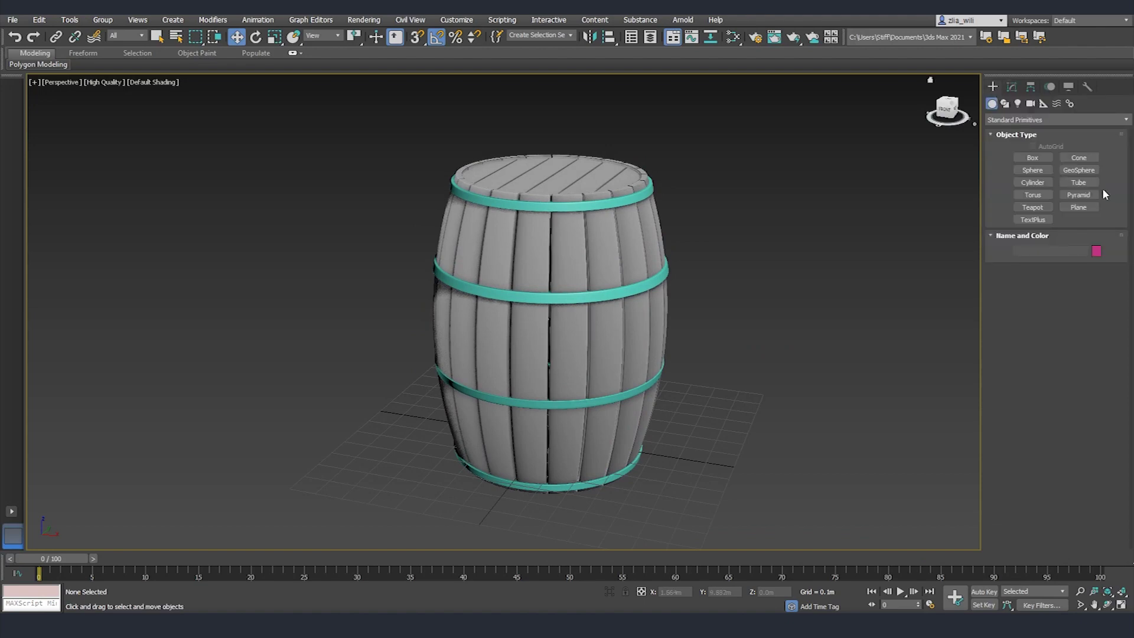
{"action": "left_click", "coordinate": [1038, 183]}
{"action": "scroll", "coordinate": [511, 307], "scroll_direction": "down", "scroll_amount": 3}
{"action": "left_click_drag", "start_coordinate": [512, 307], "coordinate": [574, 424]}
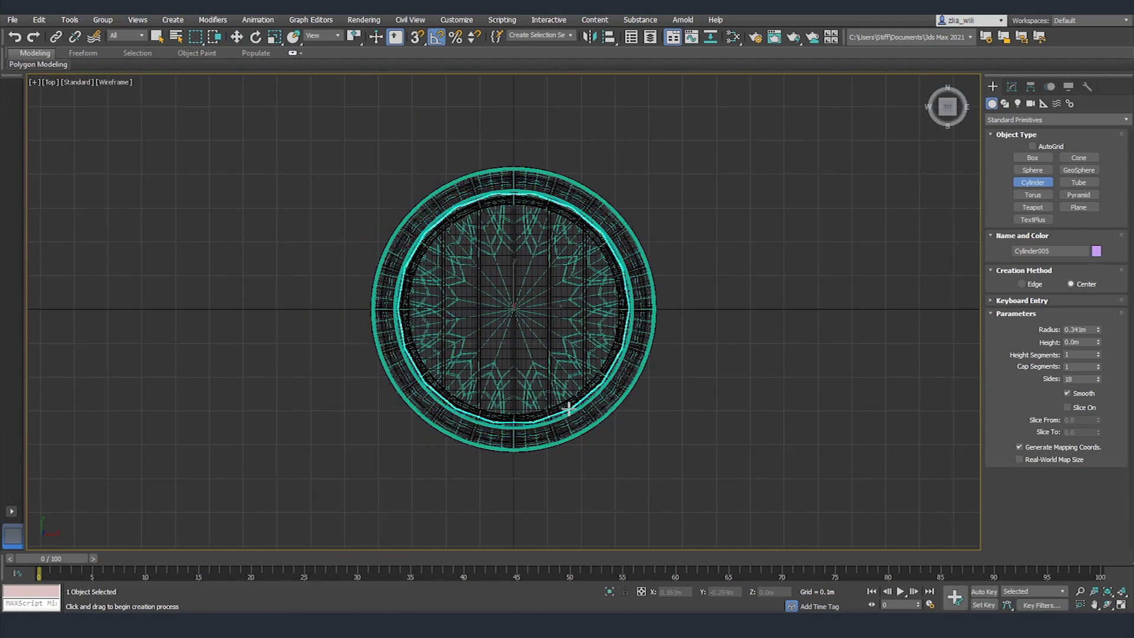
{"action": "key", "text": "w"}
{"action": "key", "text": "p"}
{"action": "scroll", "coordinate": [577, 255], "scroll_direction": "down", "scroll_amount": 3}
{"action": "middle_click_drag", "start_coordinate": [577, 254], "coordinate": [585, 237], "text": "alt"}
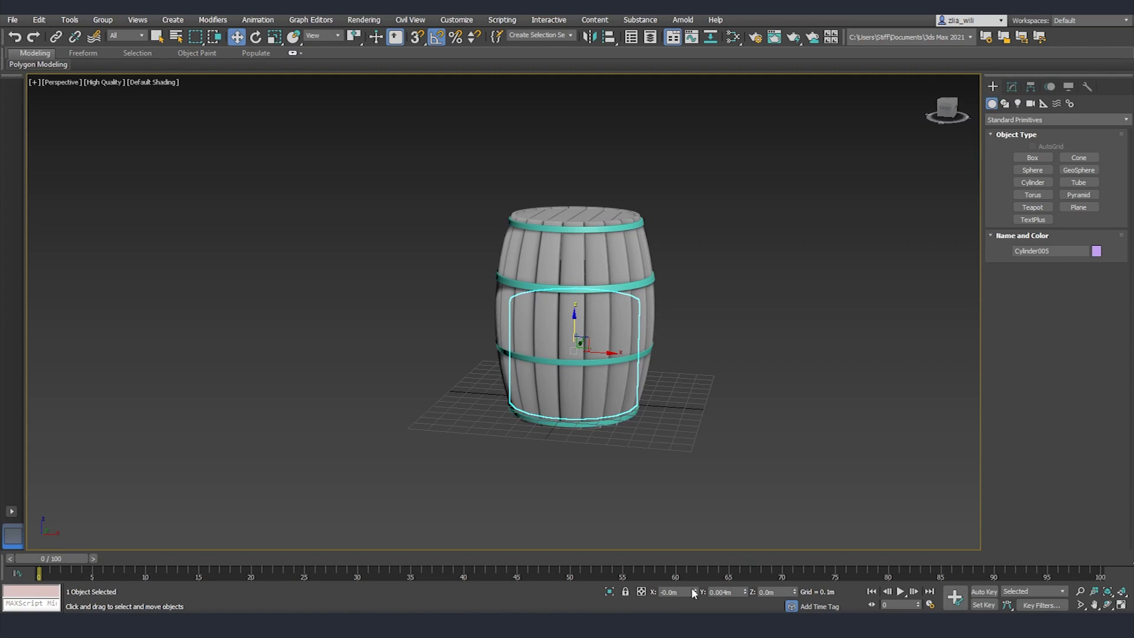
Step: Centre the cylinder on Y, increase its radius to about 0.389 m and lower it to the barrel's bottom
{"action": "right_click", "coordinate": [745, 592]}
{"action": "left_click", "coordinate": [1011, 87]}
{"action": "left_click_drag", "start_coordinate": [1098, 260], "coordinate": [1103, 223]}
{"action": "middle_click_drag", "start_coordinate": [600, 413], "coordinate": [599, 384], "text": "alt"}
{"action": "scroll", "coordinate": [599, 384], "scroll_direction": "up", "scroll_amount": 5}
{"action": "left_click_drag", "start_coordinate": [525, 136], "coordinate": [526, 160]}
{"action": "middle_click_drag", "start_coordinate": [734, 252], "coordinate": [732, 265]}
{"action": "scroll", "coordinate": [732, 264], "scroll_direction": "down", "scroll_amount": 5}
{"action": "middle_click_drag", "start_coordinate": [827, 331], "coordinate": [836, 376], "text": "alt"}
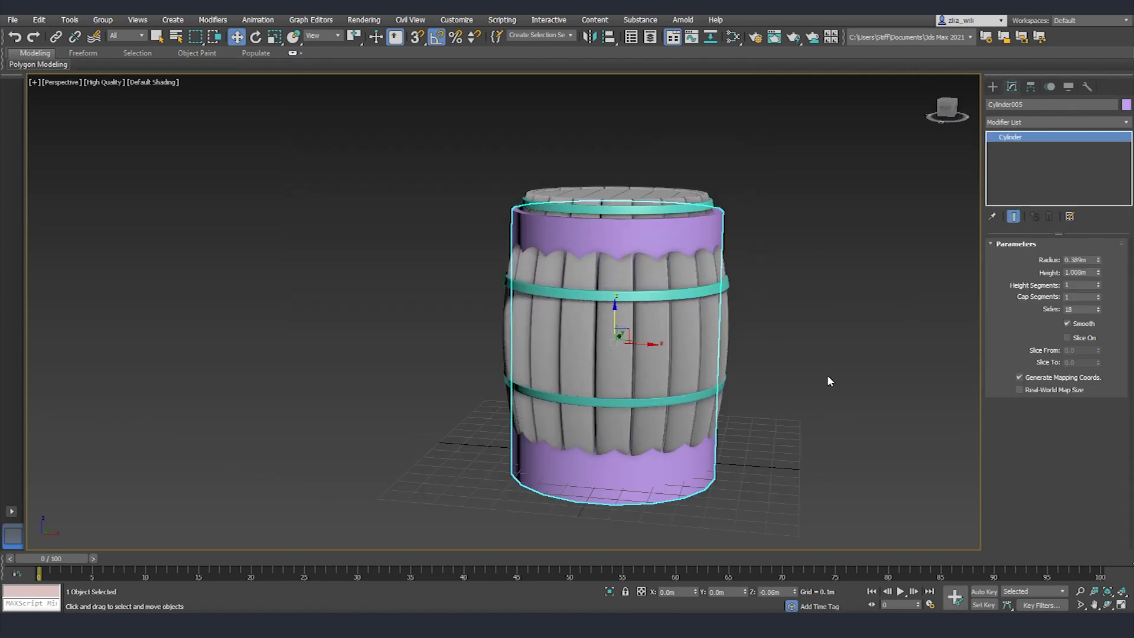
Step: Set the cylinder to 12 sides and 6 height segments
{"action": "key", "text": "F3"}
{"action": "middle_click_drag", "start_coordinate": [759, 349], "coordinate": [762, 331], "text": "alt"}
{"action": "left_click_drag", "start_coordinate": [1079, 310], "coordinate": [1029, 309]}
{"action": "type", "text": "12"}
{"action": "left_click", "coordinate": [1098, 282]}
{"action": "left_click", "coordinate": [1098, 282]}
{"action": "middle_click_drag", "start_coordinate": [493, 378], "coordinate": [482, 359], "text": "alt"}
{"action": "left_click", "coordinate": [1097, 283]}
{"action": "left_click", "coordinate": [1097, 283]}
{"action": "middle_click_drag", "start_coordinate": [702, 307], "coordinate": [597, 330], "text": "alt"}
{"action": "left_click", "coordinate": [1098, 283]}
Step: Increase the cylinder's height to about 1.069 m to reach the barrel's rim and convert it to an Editable Poly
{"action": "right_click", "coordinate": [606, 326]}
{"action": "left_click", "coordinate": [843, 396]}
{"action": "middle_click_drag", "start_coordinate": [842, 396], "coordinate": [869, 395], "text": "alt"}
{"action": "scroll", "coordinate": [851, 378], "scroll_direction": "up", "scroll_amount": 3}
{"action": "key", "text": "F3"}
{"action": "left_click_drag", "start_coordinate": [1098, 272], "coordinate": [1099, 267]}
{"action": "middle_click_drag", "start_coordinate": [732, 284], "coordinate": [734, 352]}
{"action": "left_click_drag", "start_coordinate": [1098, 275], "coordinate": [1098, 267]}
{"action": "right_click", "coordinate": [655, 308]}
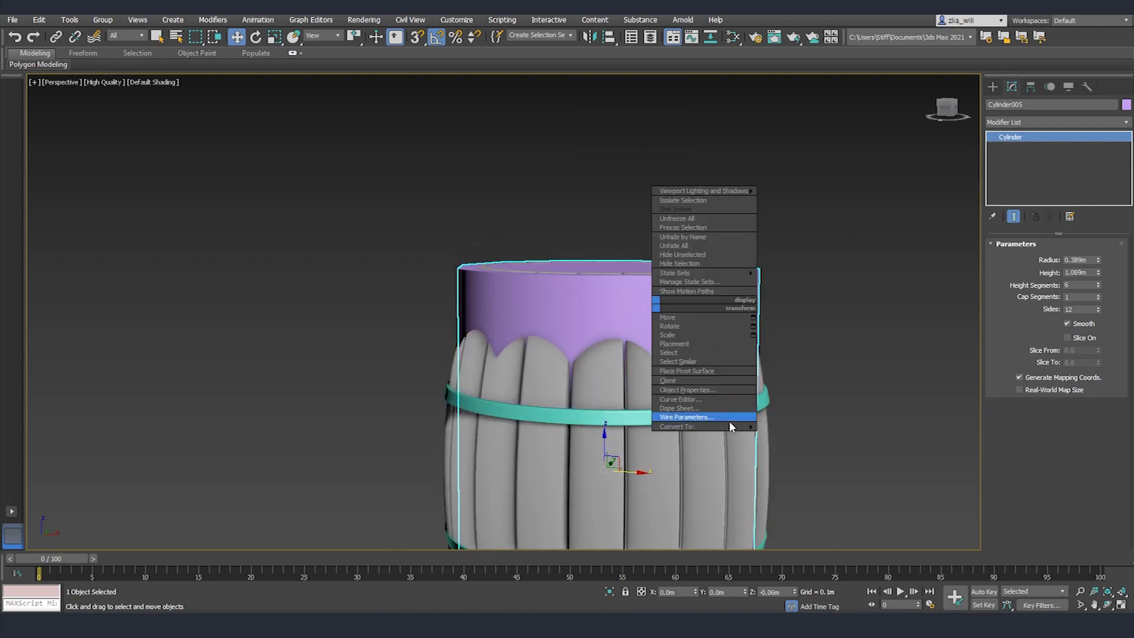
{"action": "left_click", "coordinate": [794, 438]}
{"action": "scroll", "coordinate": [779, 418], "scroll_direction": "down", "scroll_amount": 3}
{"action": "middle_click_drag", "start_coordinate": [779, 418], "coordinate": [716, 346]}
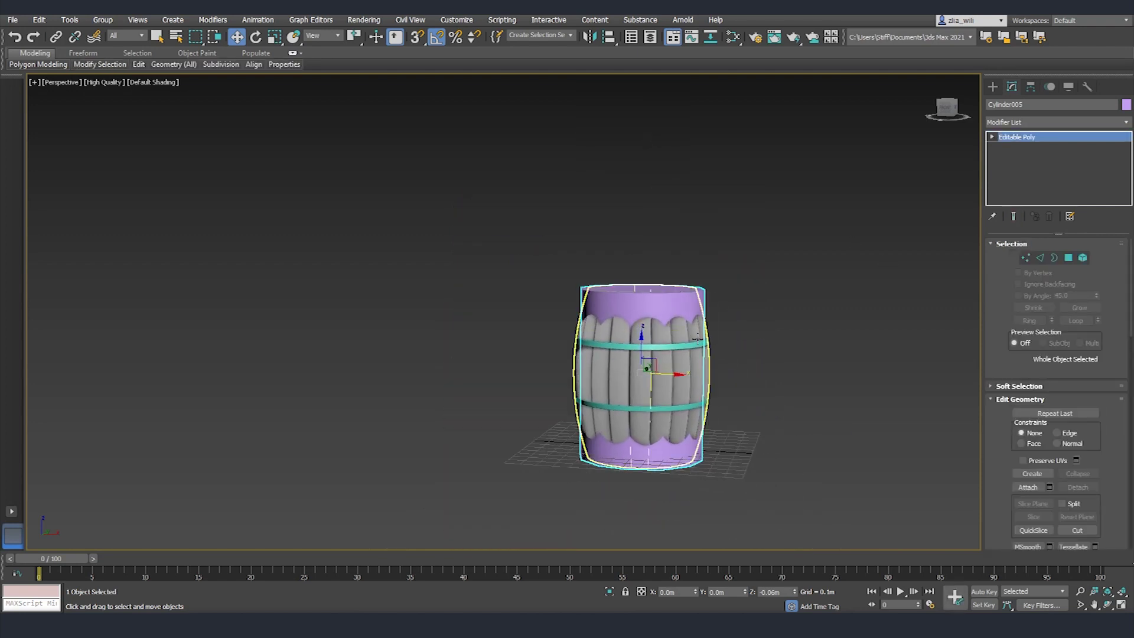
Step: Select the cylinder's top and bottom vertex rings and scale them in horizontally to about 88% to match the barrel's ends
{"action": "key", "text": "1"}
{"action": "key", "text": "F3"}
{"action": "left_click_drag", "start_coordinate": [552, 263], "coordinate": [734, 305]}
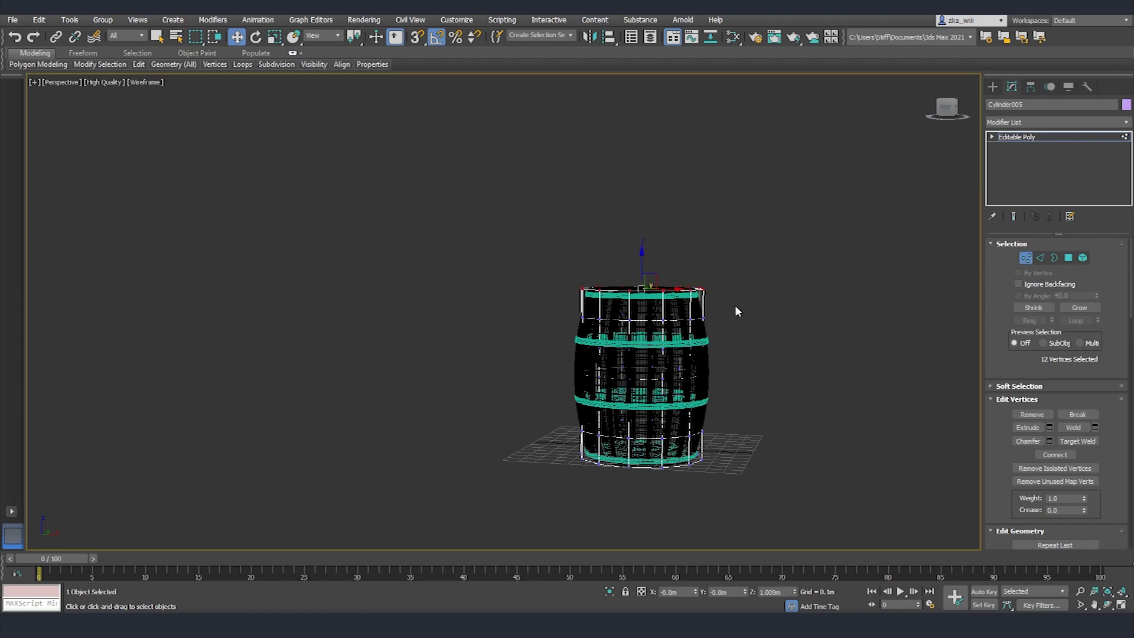
{"action": "middle_click_drag", "start_coordinate": [715, 391], "coordinate": [718, 380], "text": "alt"}
{"action": "left_click_drag", "start_coordinate": [571, 497], "coordinate": [571, 501], "text": "ctrl"}
{"action": "middle_click_drag", "start_coordinate": [603, 476], "coordinate": [614, 482], "text": "alt"}
{"action": "key", "text": "F3"}
{"action": "middle_click_drag", "start_coordinate": [637, 369], "coordinate": [641, 387], "text": "alt"}
{"action": "scroll", "coordinate": [641, 362], "scroll_direction": "up", "scroll_amount": 3}
{"action": "key", "text": "r"}
{"action": "left_click_drag", "start_coordinate": [643, 361], "coordinate": [655, 365]}
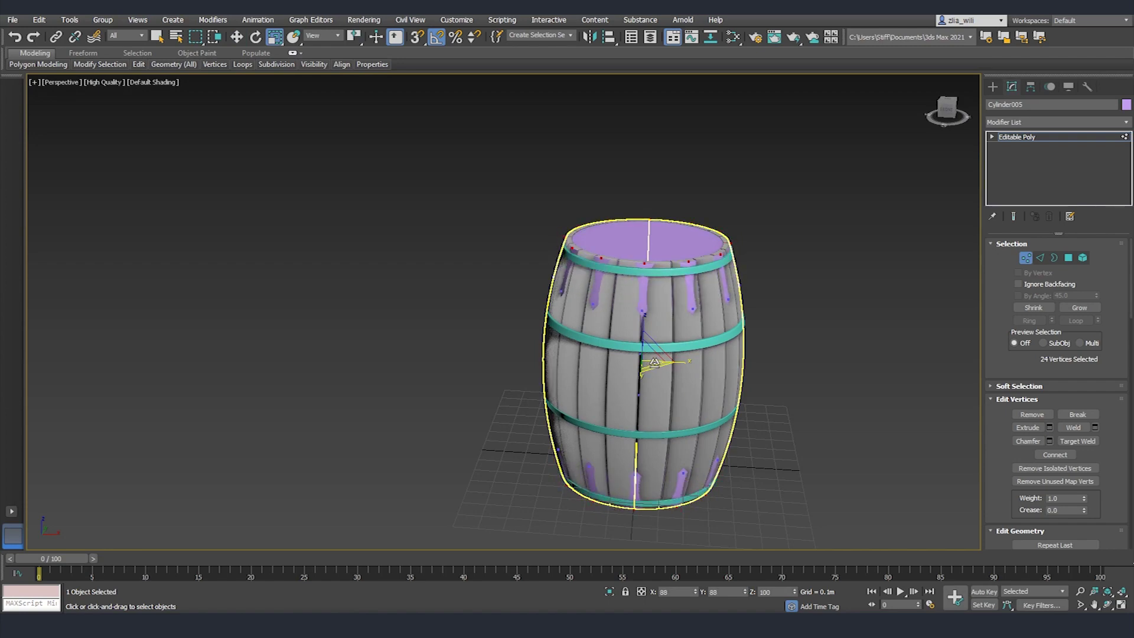
{"action": "middle_click_drag", "start_coordinate": [654, 364], "coordinate": [663, 359], "text": "alt"}
Step: Select the second vertex ring from each end and scale both horizontally to follow the barrel's curve
{"action": "key", "text": "F3"}
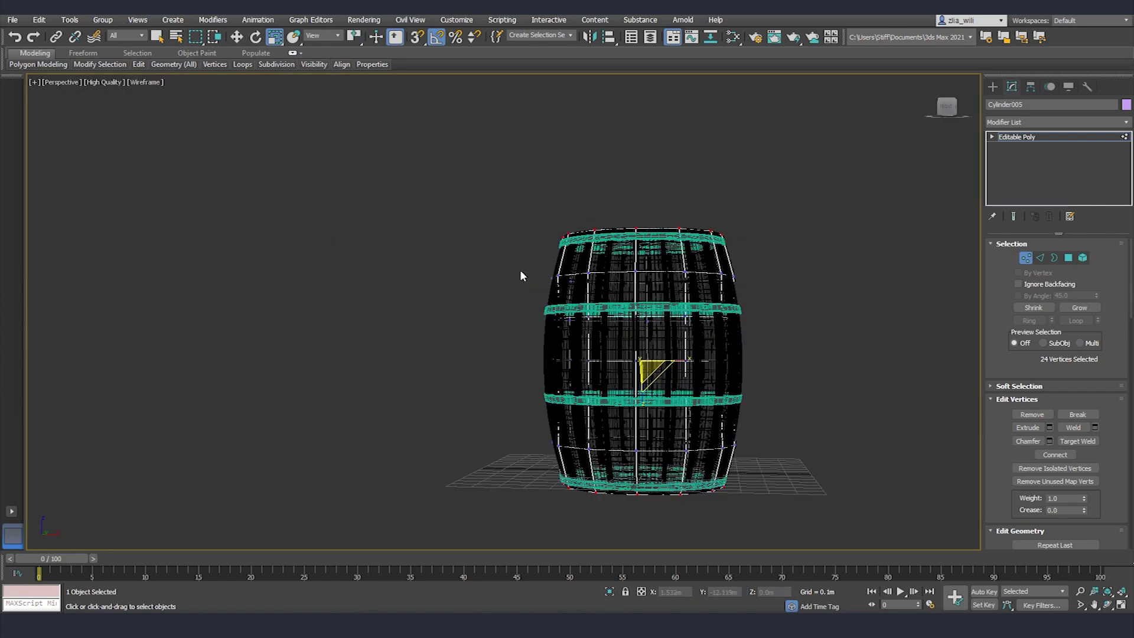
{"action": "left_click_drag", "start_coordinate": [779, 295], "coordinate": [779, 295]}
{"action": "left_click_drag", "start_coordinate": [523, 466], "coordinate": [522, 466], "text": "ctrl"}
{"action": "scroll", "coordinate": [630, 390], "scroll_direction": "up", "scroll_amount": 3}
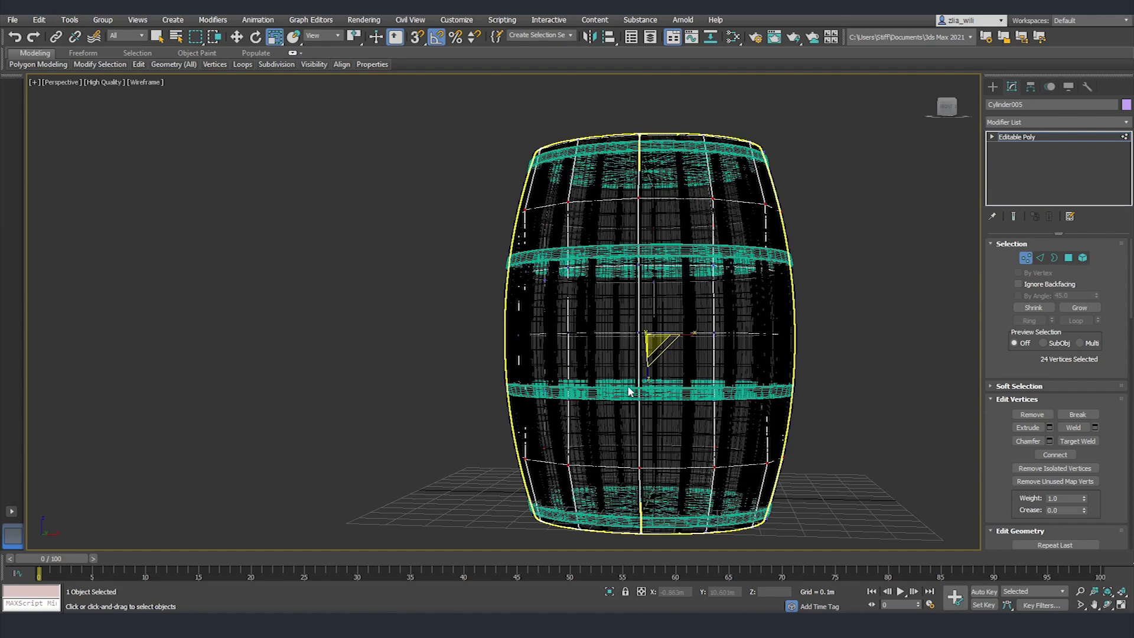
{"action": "key", "text": "F3"}
{"action": "middle_click_drag", "start_coordinate": [637, 349], "coordinate": [662, 329], "text": "alt"}
{"action": "left_click_drag", "start_coordinate": [662, 332], "coordinate": [666, 335]}
{"action": "middle_click_drag", "start_coordinate": [490, 340], "coordinate": [473, 266], "text": "alt"}
Step: Select the three middle vertex rings and scale them out horizontally to follow the barrel's bulge
{"action": "key", "text": "F3"}
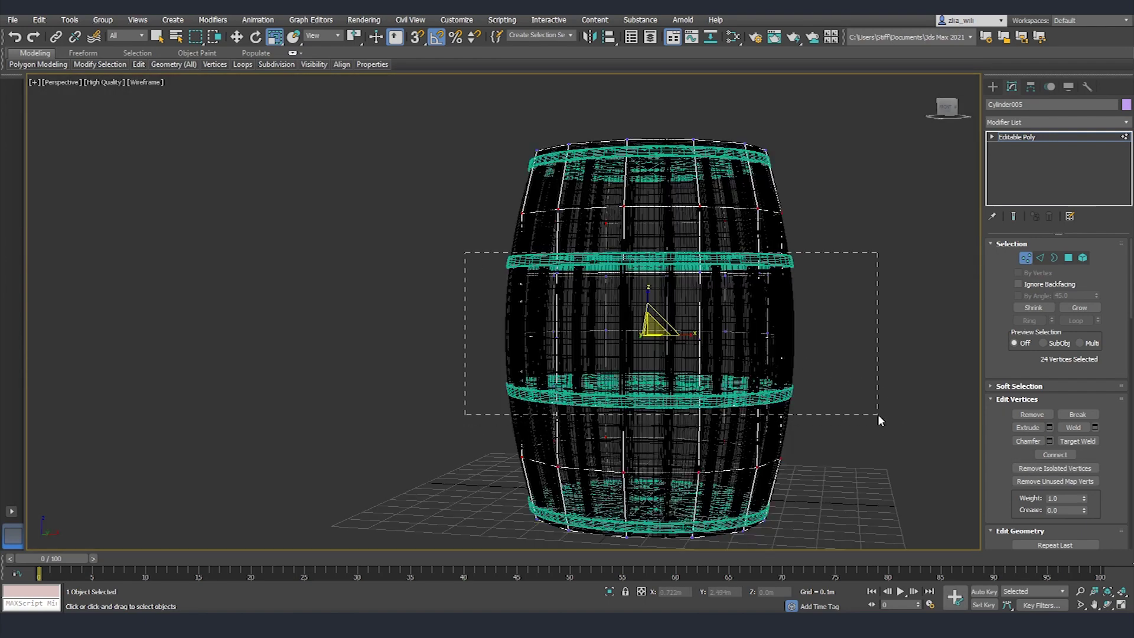
{"action": "left_click_drag", "start_coordinate": [877, 418], "coordinate": [877, 417]}
{"action": "key", "text": "F3"}
{"action": "middle_click_drag", "start_coordinate": [679, 324], "coordinate": [667, 364], "text": "alt"}
{"action": "left_click_drag", "start_coordinate": [663, 343], "coordinate": [665, 350]}
{"action": "middle_click_drag", "start_coordinate": [665, 348], "coordinate": [656, 304], "text": "alt"}
Step: Select only the centre vertex ring and scale it slightly outward to match the barrel's widest part
{"action": "key", "text": "F3"}
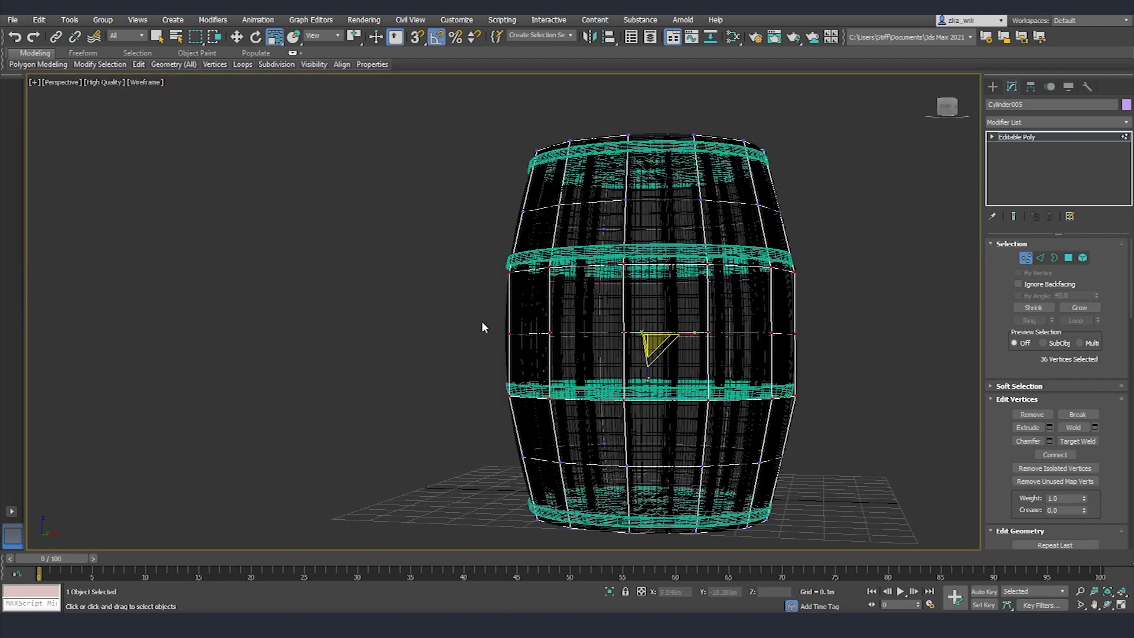
{"action": "left_click_drag", "start_coordinate": [873, 360], "coordinate": [873, 360]}
{"action": "key", "text": "F3"}
{"action": "scroll", "coordinate": [642, 331], "scroll_direction": "up", "scroll_amount": 3}
{"action": "left_click_drag", "start_coordinate": [641, 322], "coordinate": [646, 321]}
{"action": "scroll", "coordinate": [649, 328], "scroll_direction": "down", "scroll_amount": 3}
{"action": "middle_click_drag", "start_coordinate": [679, 361], "coordinate": [708, 307], "text": "alt"}
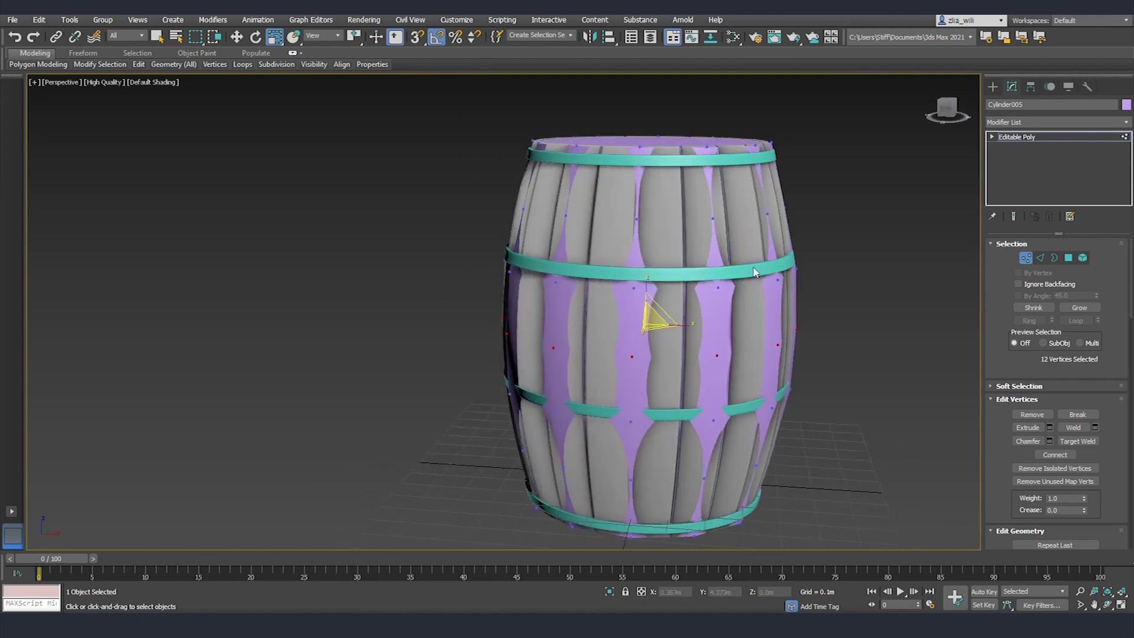
Step: Leave vertex editing and examine from several angles how the low-poly cylinder fits the planks and bands
{"action": "middle_click_drag", "start_coordinate": [771, 286], "coordinate": [696, 370], "text": "alt"}
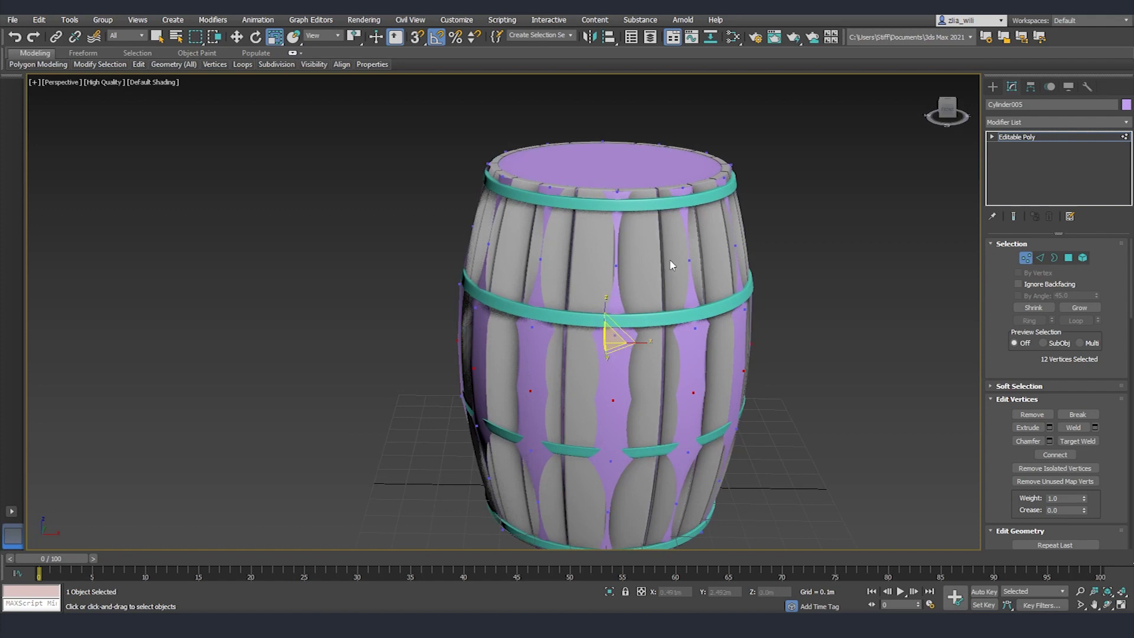
{"action": "scroll", "coordinate": [649, 278], "scroll_direction": "down", "scroll_amount": 3}
{"action": "middle_click_drag", "start_coordinate": [582, 278], "coordinate": [579, 311], "text": "alt"}
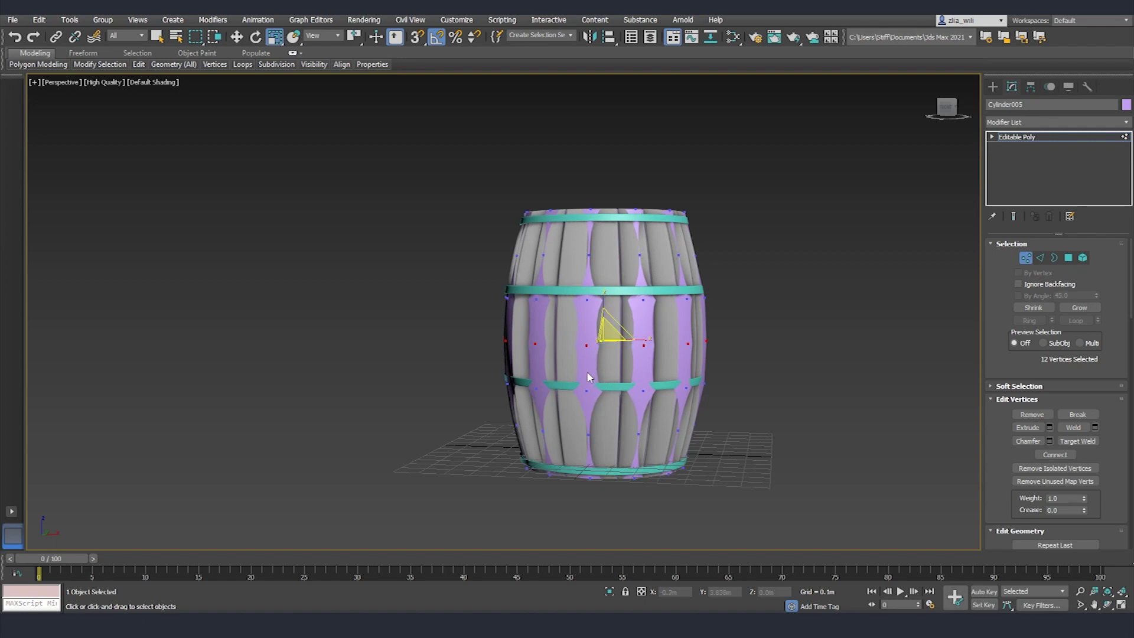
{"action": "key", "text": "1"}
{"action": "middle_click_drag", "start_coordinate": [588, 374], "coordinate": [598, 389], "text": "alt"}
{"action": "middle_click_drag", "start_coordinate": [771, 390], "coordinate": [767, 400], "text": "alt"}
{"action": "key", "text": "F3"}
{"action": "key", "text": "F3"}
Step: Apply an Unwrap UVW modifier to the low-poly cylinder and open its UVs in the UV editor
{"action": "left_click", "coordinate": [1019, 122]}
{"action": "scroll", "coordinate": [1015, 211], "scroll_direction": "down", "scroll_amount": 15}
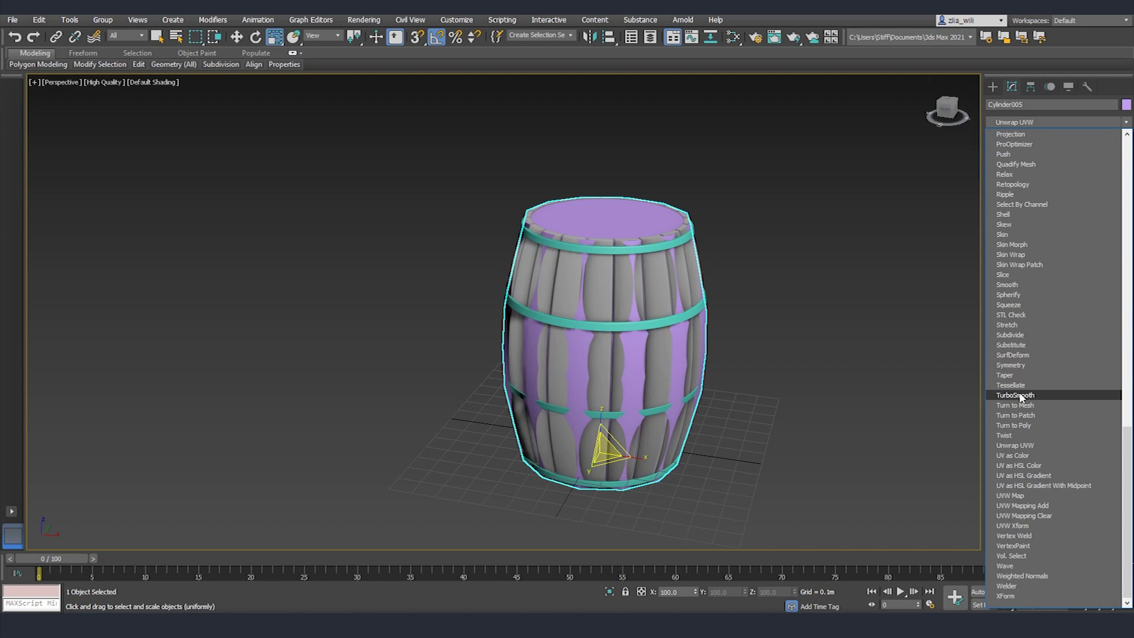
{"action": "left_click", "coordinate": [1033, 447]}
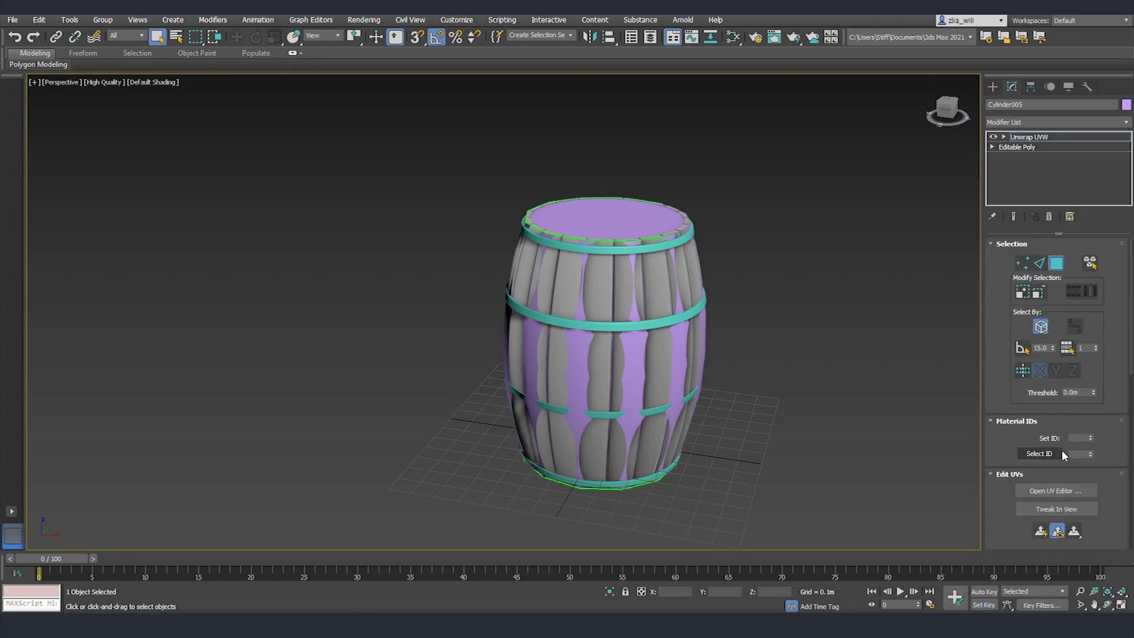
{"action": "left_click", "coordinate": [1055, 490]}
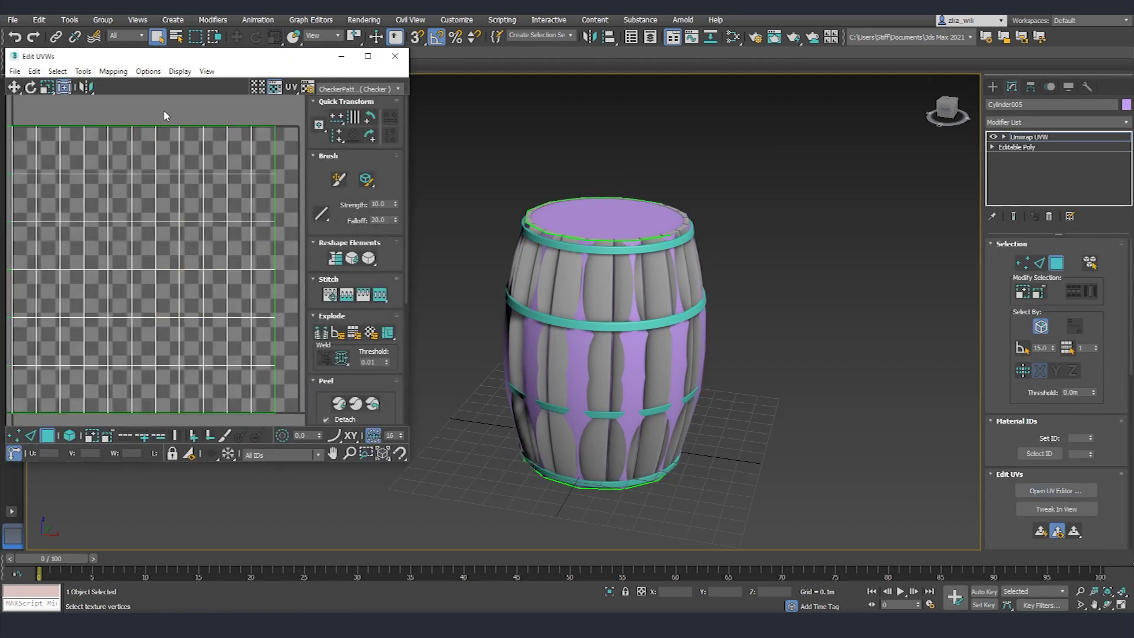
{"action": "scroll", "coordinate": [255, 300], "scroll_direction": "down", "scroll_amount": 3}
{"action": "left_click_drag", "start_coordinate": [139, 184], "coordinate": [339, 377]}
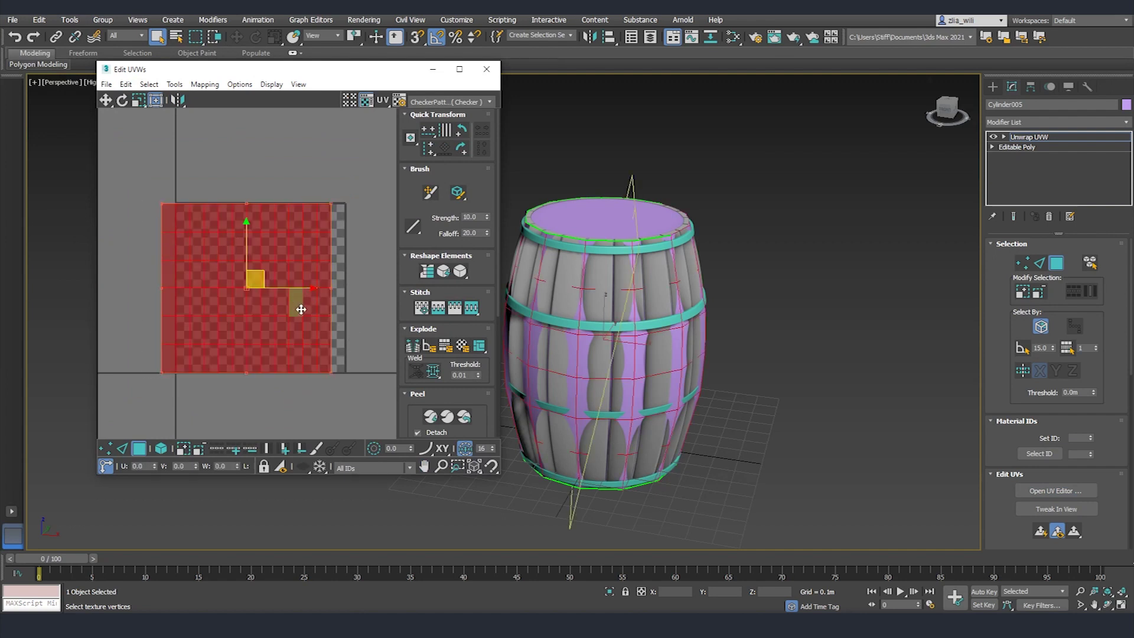
Step: Select the cylinder's top and bottom cap faces, detach them in the UVs and flatten-map them with a 45 degree angle threshold
{"action": "left_click", "coordinate": [585, 214]}
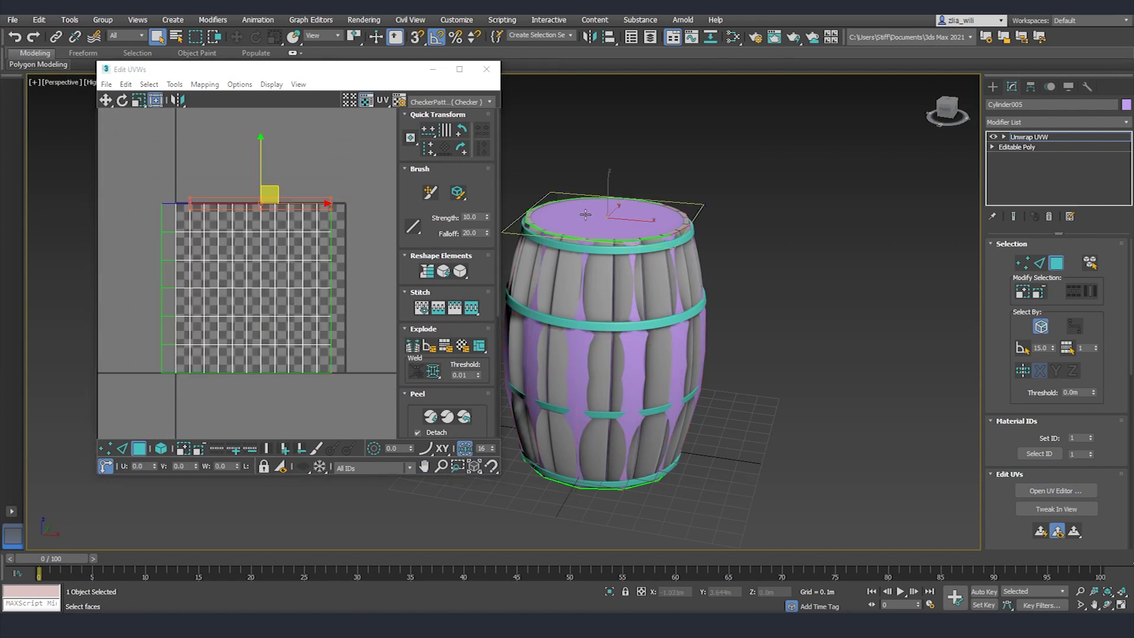
{"action": "middle_click_drag", "start_coordinate": [518, 394], "coordinate": [613, 406], "text": "alt"}
{"action": "left_click", "coordinate": [614, 407]}
{"action": "right_click", "coordinate": [277, 274]}
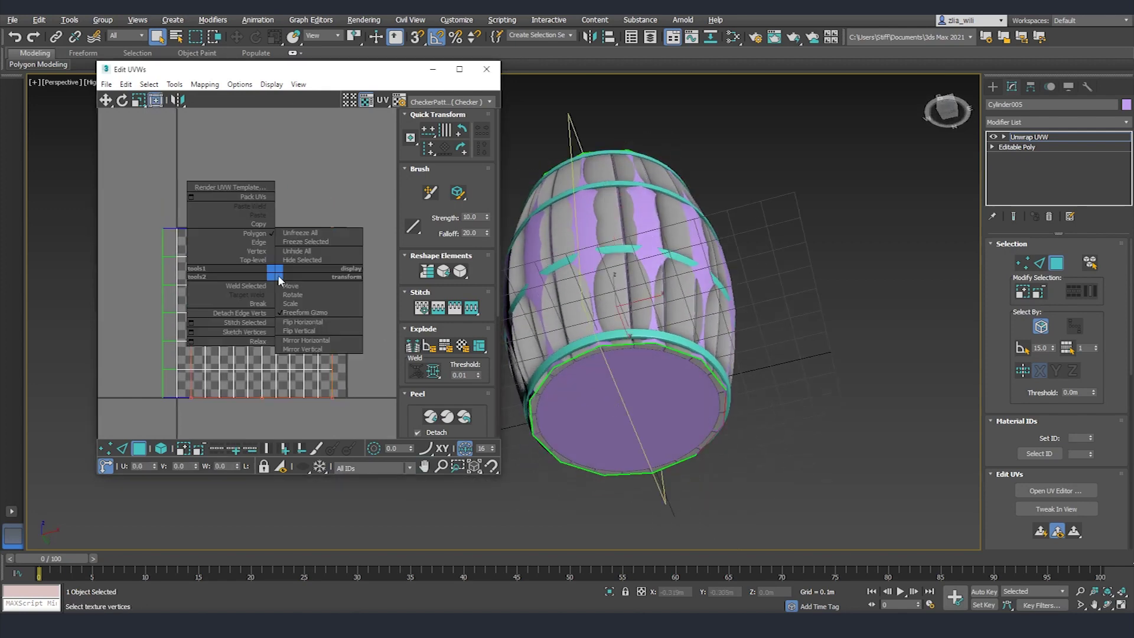
{"action": "left_click", "coordinate": [242, 317]}
{"action": "left_click", "coordinate": [239, 84]}
{"action": "left_click", "coordinate": [224, 97]}
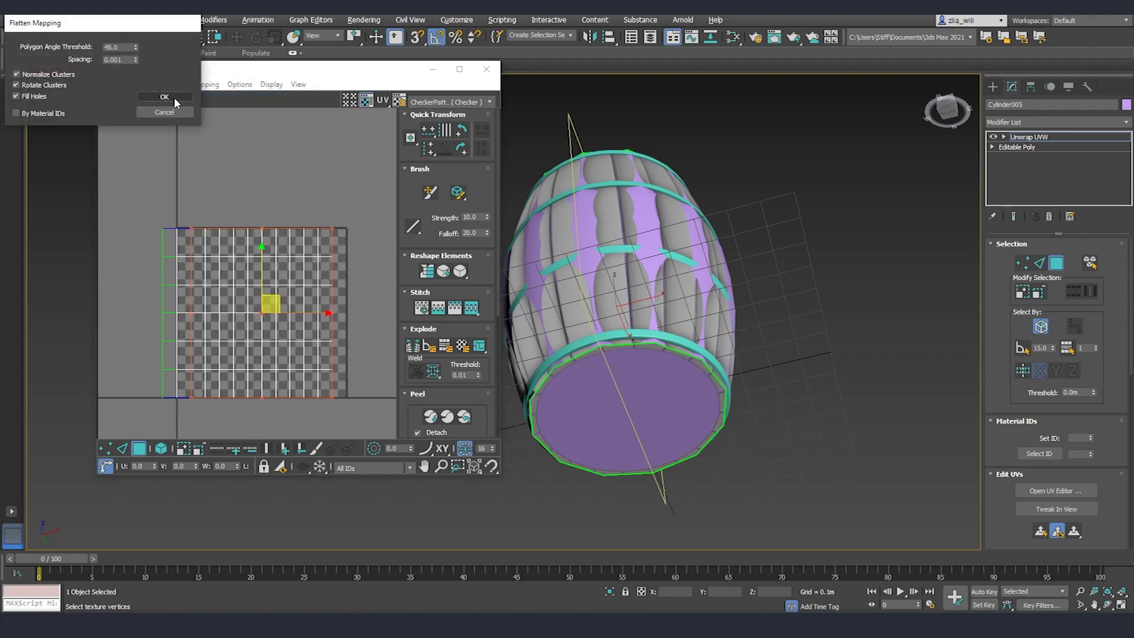
{"action": "left_click", "coordinate": [173, 97]}
Step: Select all the side and cap UVs and pack them into the UV square with Rescale on and 0.02 padding
{"action": "left_click", "coordinate": [328, 332]}
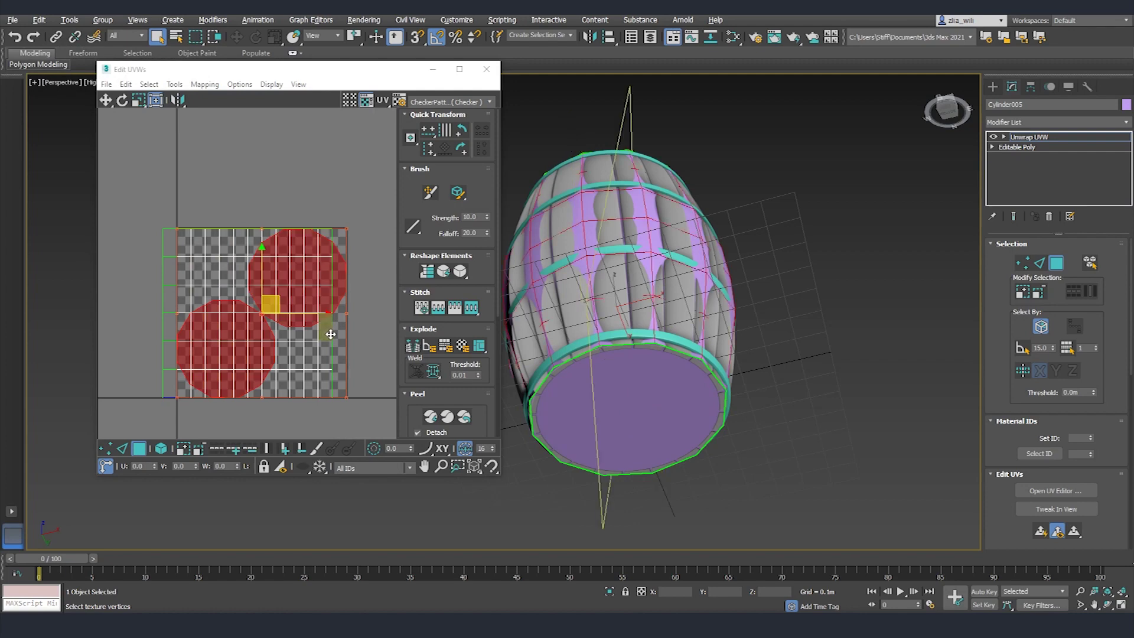
{"action": "left_click", "coordinate": [244, 204]}
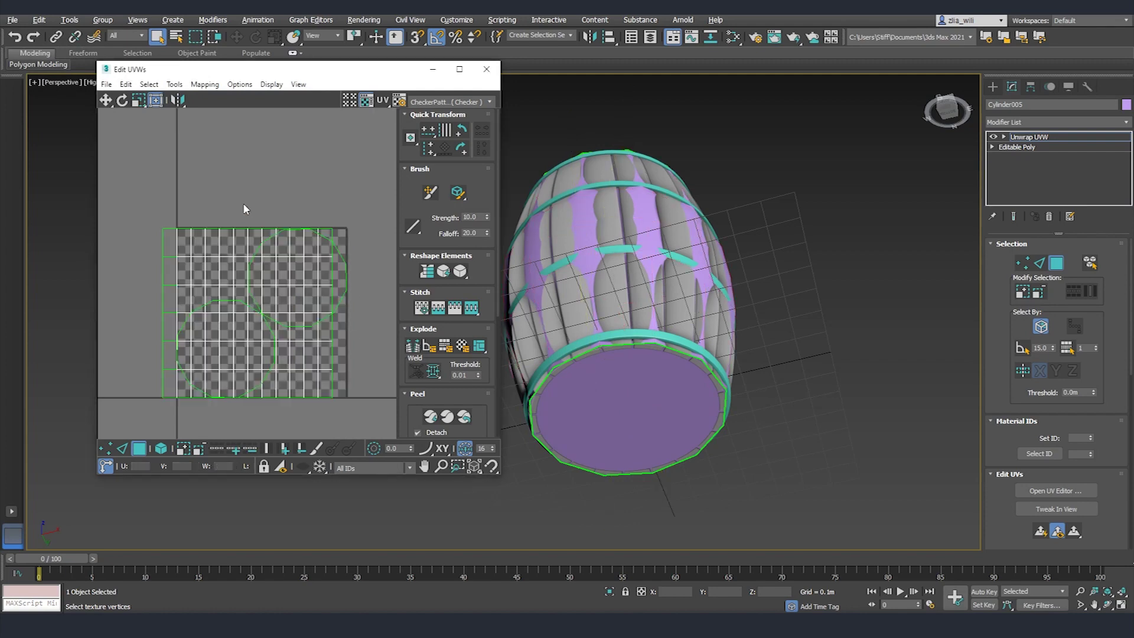
{"action": "left_click", "coordinate": [230, 242]}
{"action": "left_click", "coordinate": [174, 321], "text": "ctrl"}
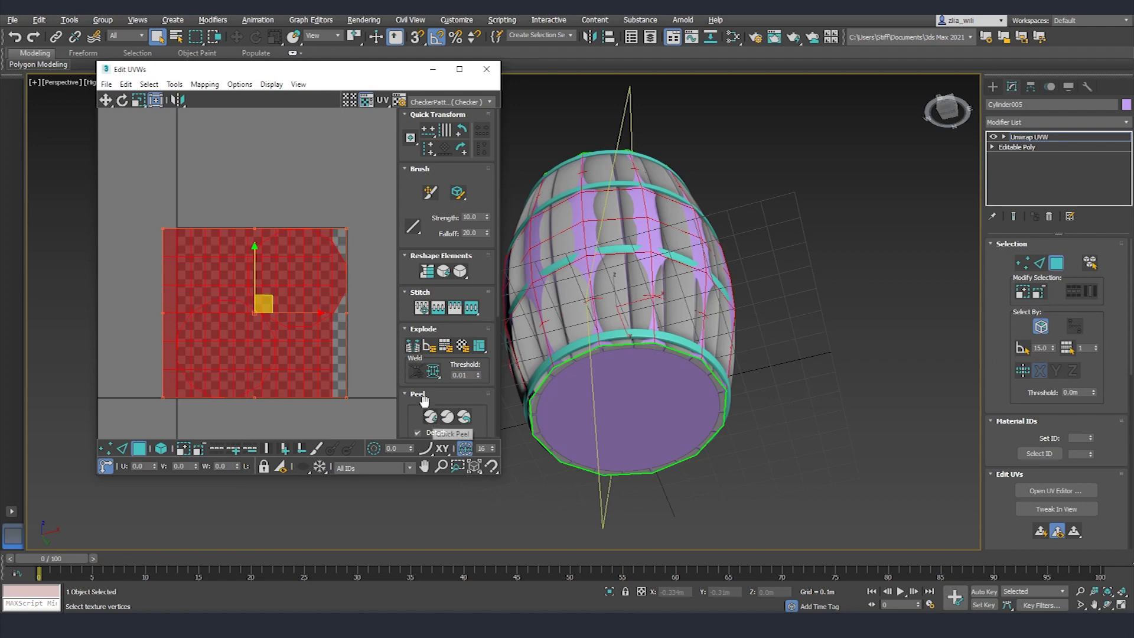
{"action": "scroll", "coordinate": [407, 401], "scroll_direction": "down", "scroll_amount": 6}
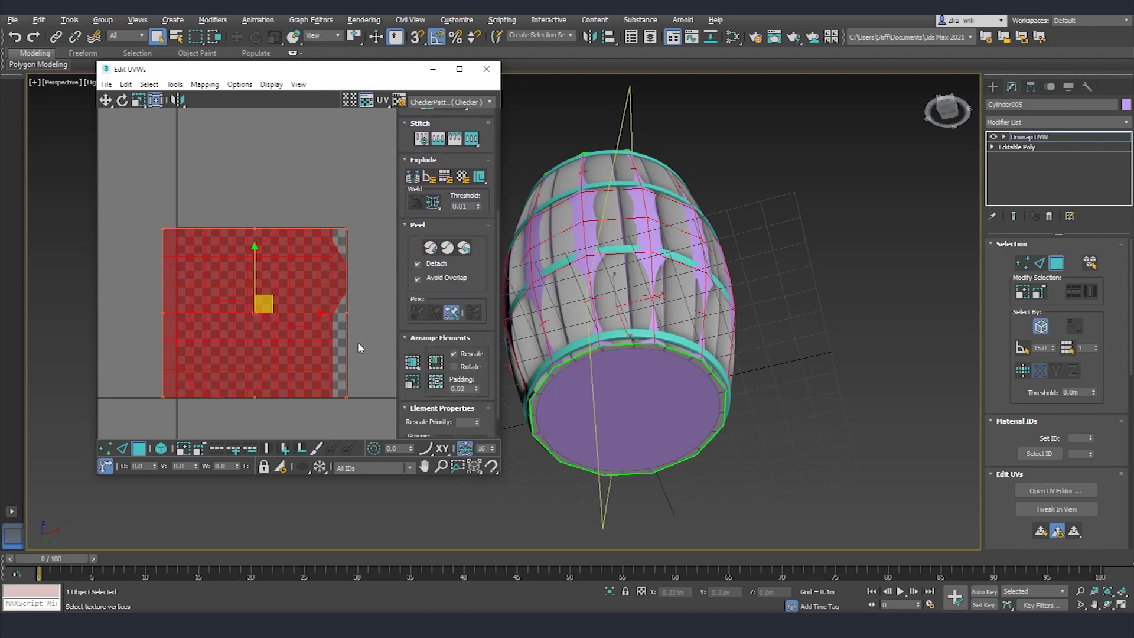
{"action": "left_click", "coordinate": [431, 362]}
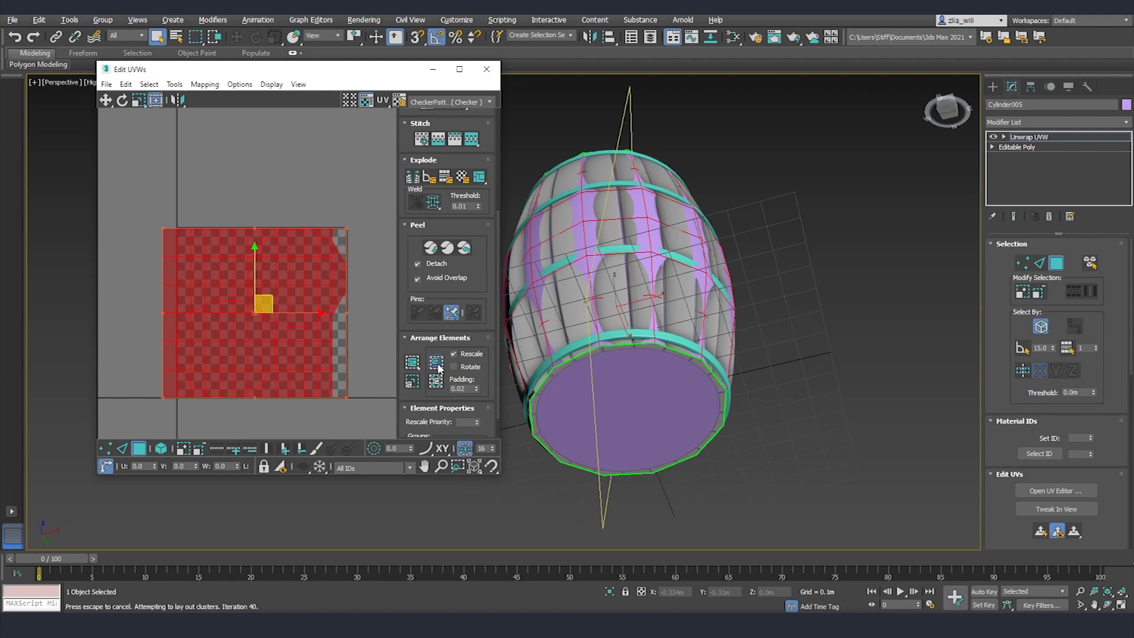
{"action": "left_click_drag", "start_coordinate": [341, 404], "coordinate": [324, 408]}
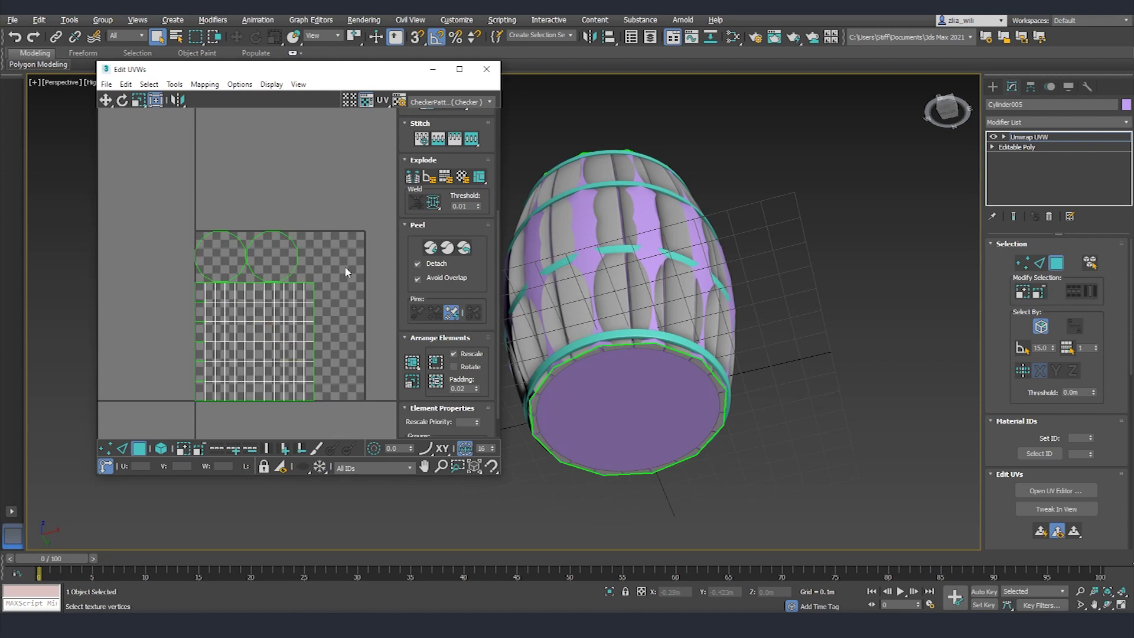
{"action": "left_click_drag", "start_coordinate": [320, 240], "coordinate": [359, 397]}
Step: Close the UV editor, collapse the unwrapped cylinder to an Editable Poly and open Bake to Texture for it
{"action": "middle_click_drag", "start_coordinate": [608, 246], "coordinate": [628, 338], "text": "alt"}
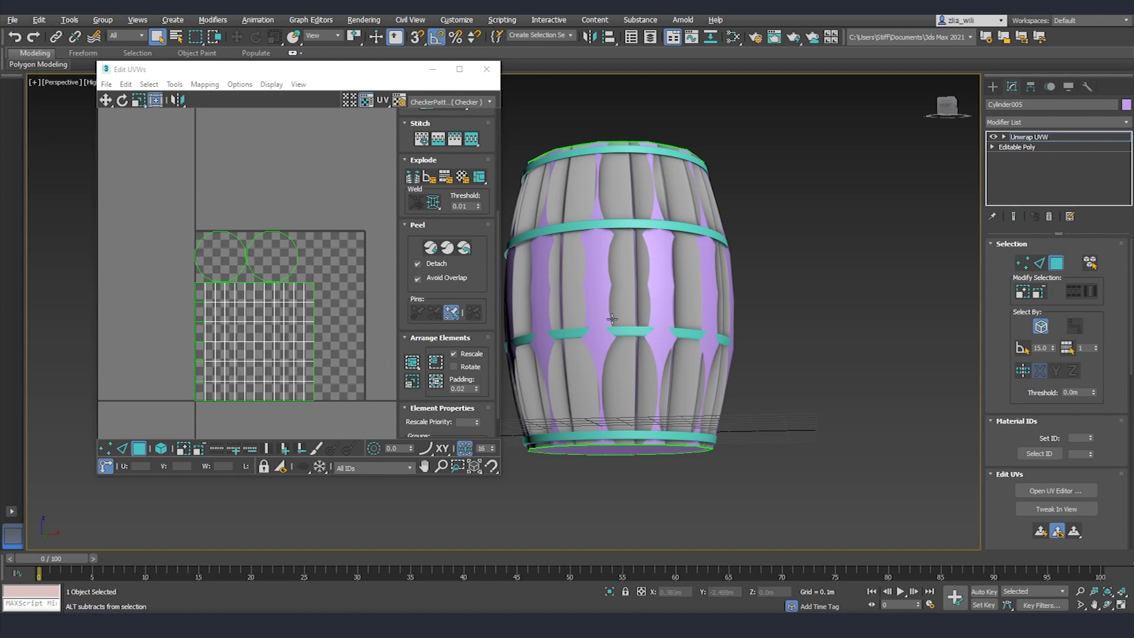
{"action": "middle_click_drag", "start_coordinate": [611, 319], "coordinate": [614, 354], "text": "alt"}
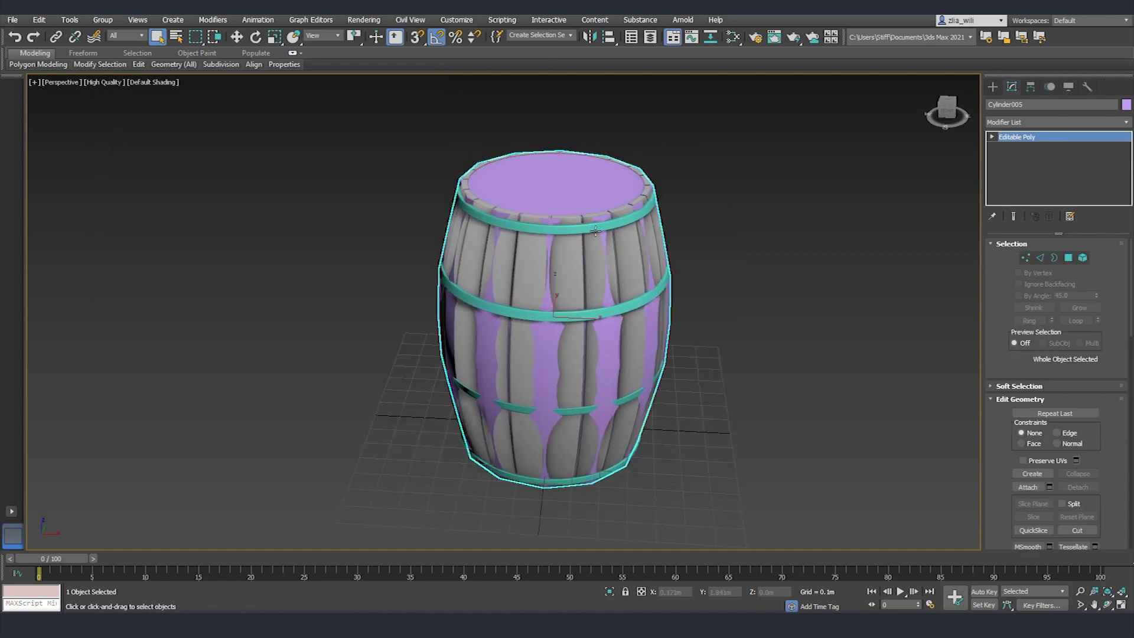
{"action": "right_click", "coordinate": [792, 418], "text": "ctrl+alt"}
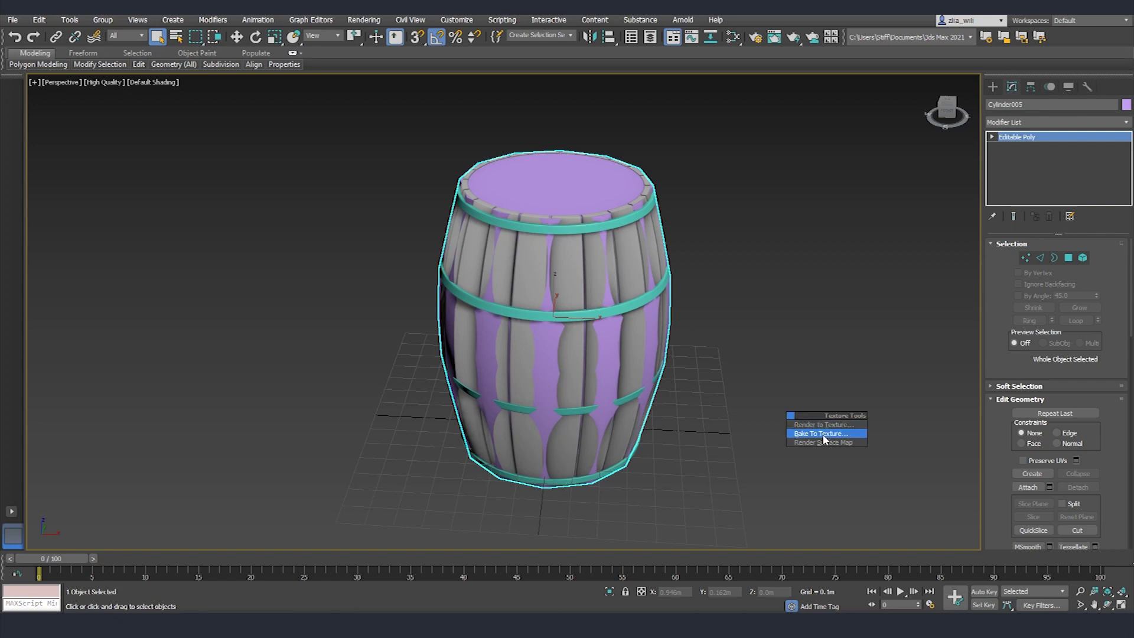
{"action": "left_click", "coordinate": [820, 434]}
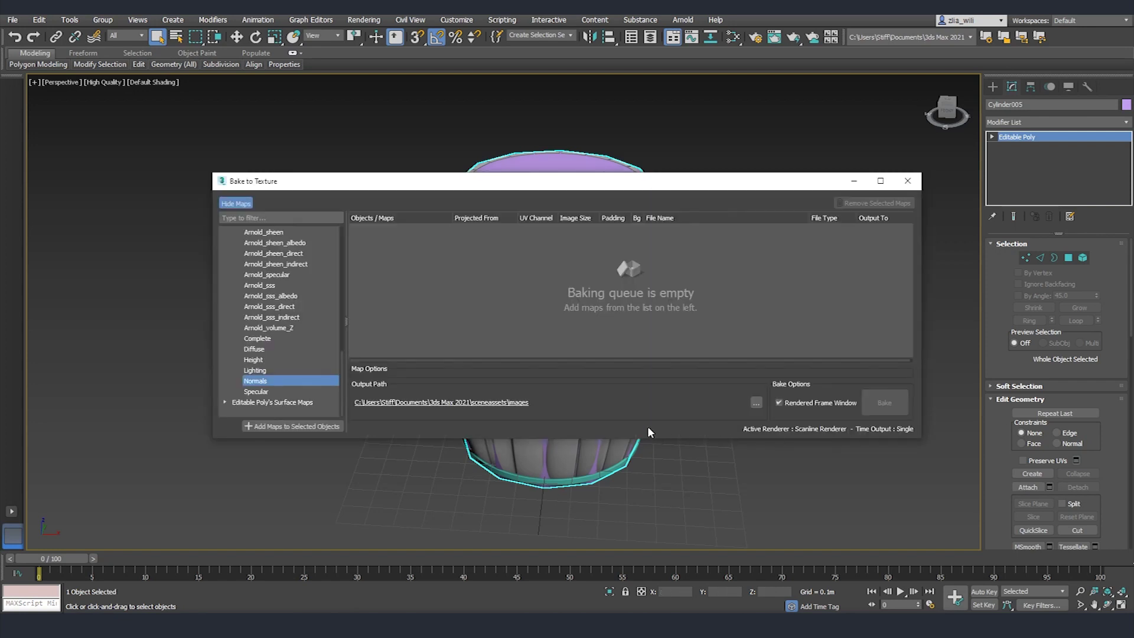
{"action": "left_click_drag", "start_coordinate": [549, 199], "coordinate": [549, 212]}
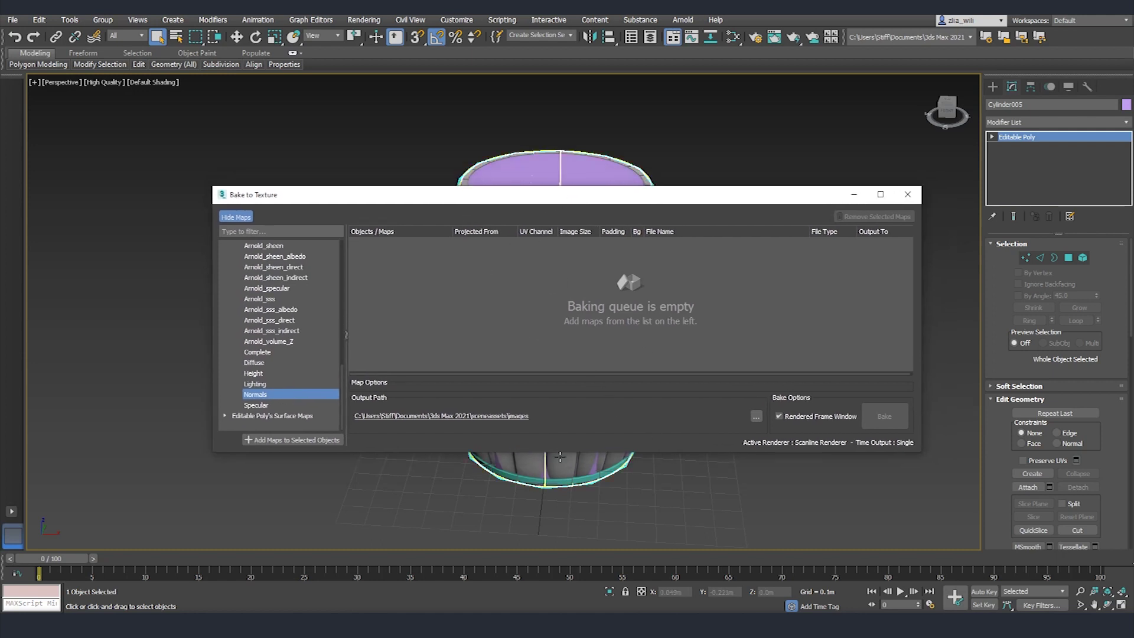
Step: Add the Normals map from the Arnold map list to the bake queue for the selected low-poly cylinder
{"action": "scroll", "coordinate": [288, 325], "scroll_direction": "up", "scroll_amount": 10}
{"action": "left_click", "coordinate": [225, 362]}
{"action": "left_click", "coordinate": [225, 245]}
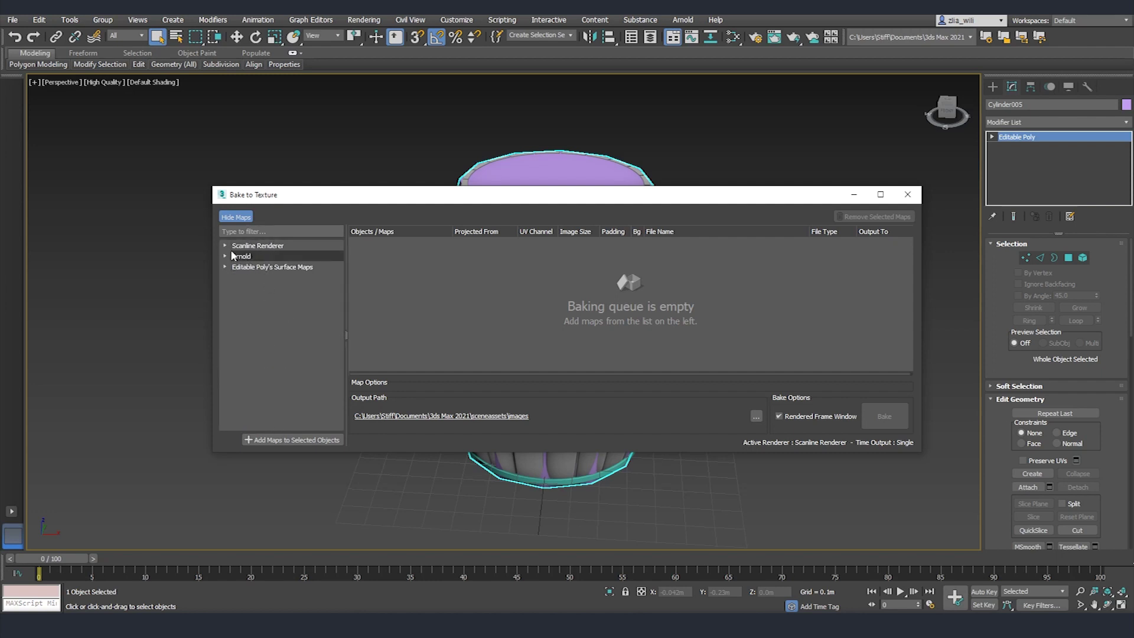
{"action": "left_click", "coordinate": [225, 255]}
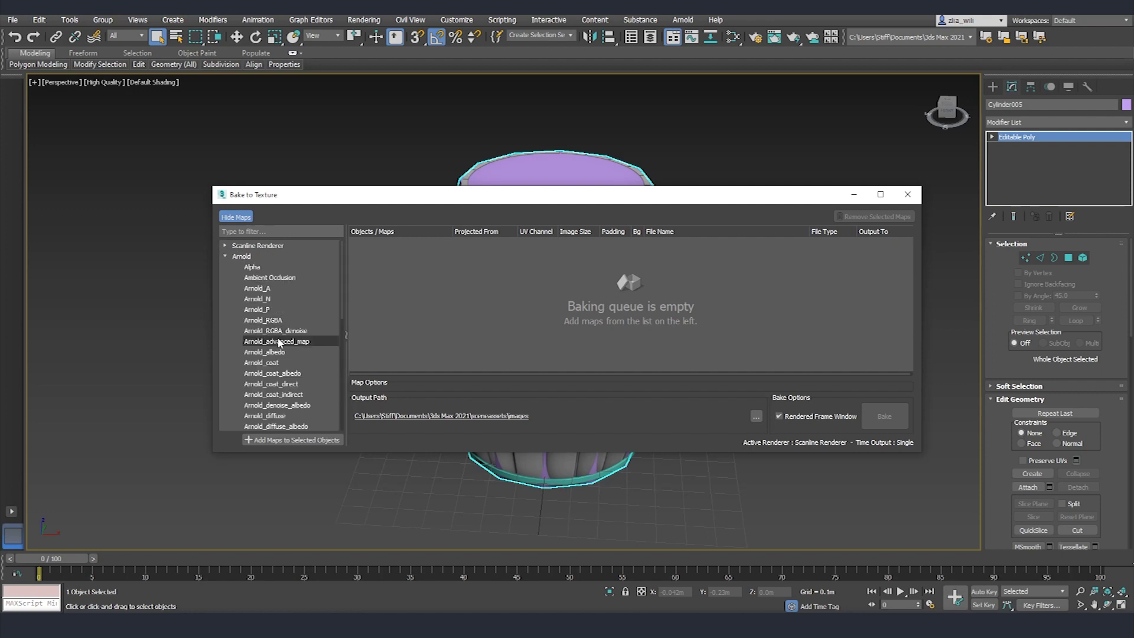
{"action": "scroll", "coordinate": [278, 341], "scroll_direction": "down", "scroll_amount": 10}
{"action": "left_click", "coordinate": [261, 395]}
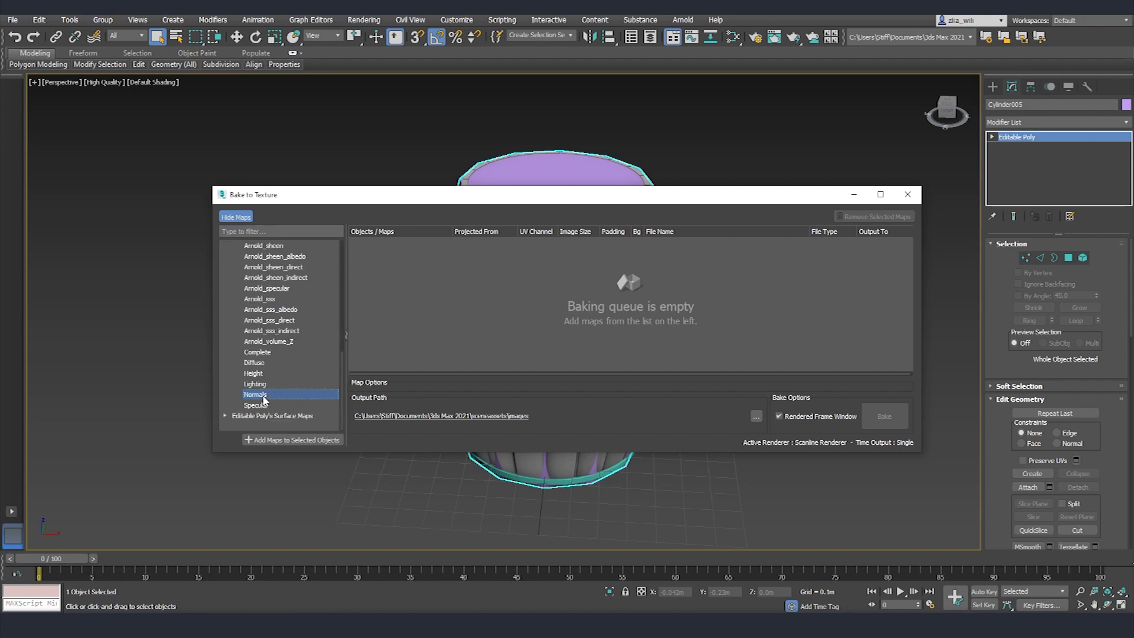
{"action": "left_click", "coordinate": [285, 441]}
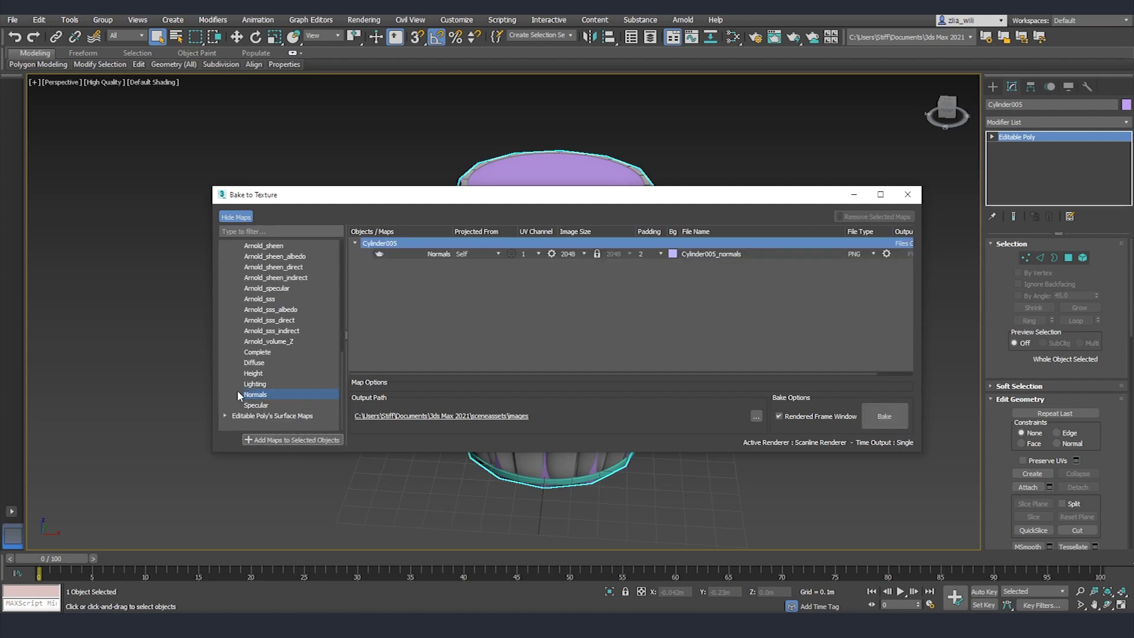
Step: Add Arnold's Ambient Occlusion map to the low-poly cylinder's bake queue
{"action": "scroll", "coordinate": [286, 392], "scroll_direction": "up", "scroll_amount": 10}
{"action": "left_click", "coordinate": [265, 278]}
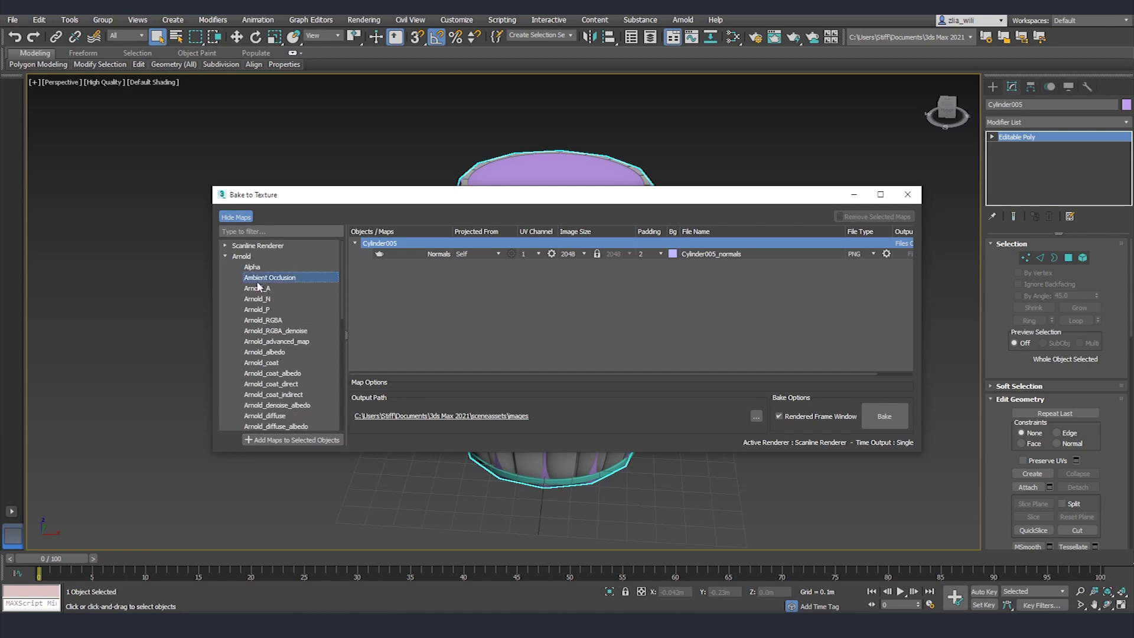
{"action": "left_click", "coordinate": [276, 441]}
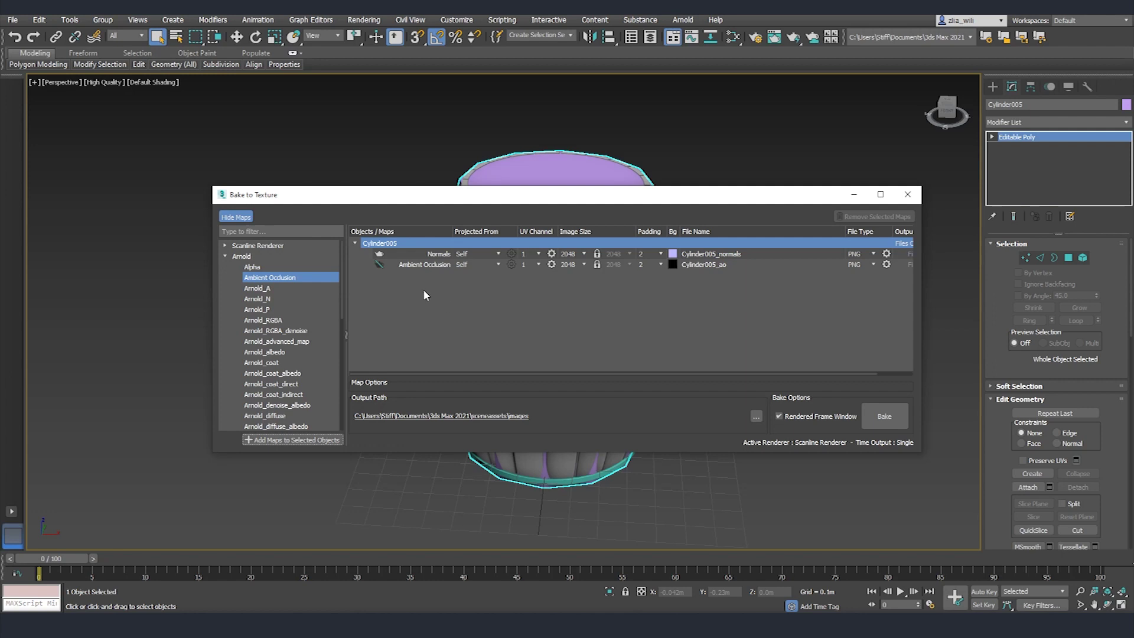
{"action": "left_click_drag", "start_coordinate": [523, 202], "coordinate": [512, 241]}
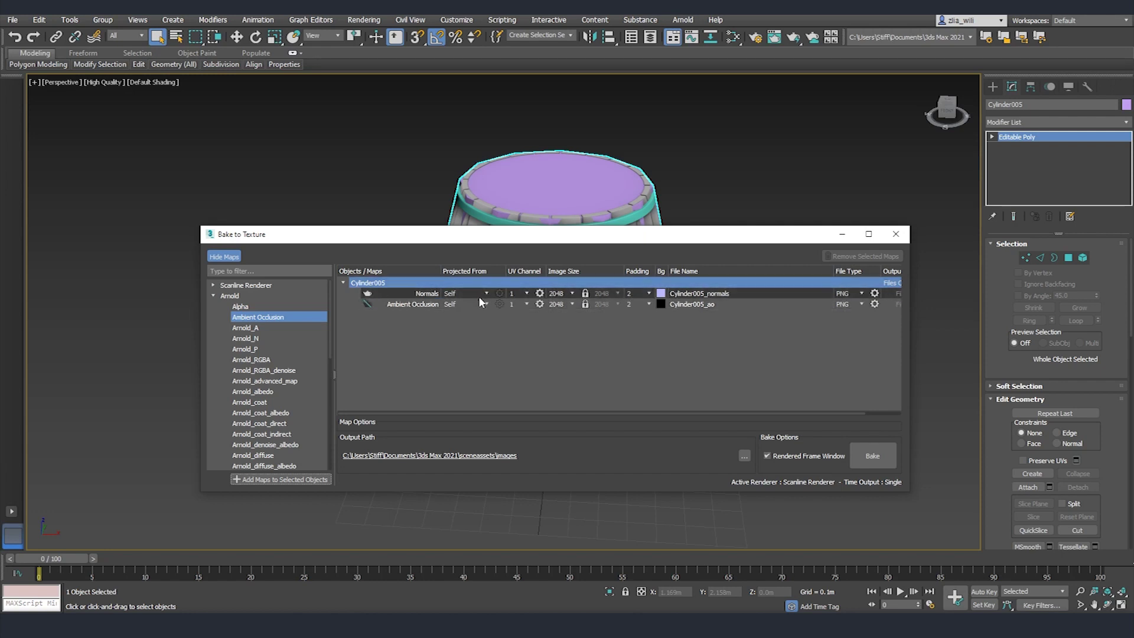
Step: Hide the low-poly cylinder so that only the detailed barrel shows
{"action": "middle_click_drag", "start_coordinate": [623, 329], "coordinate": [600, 331], "text": "alt"}
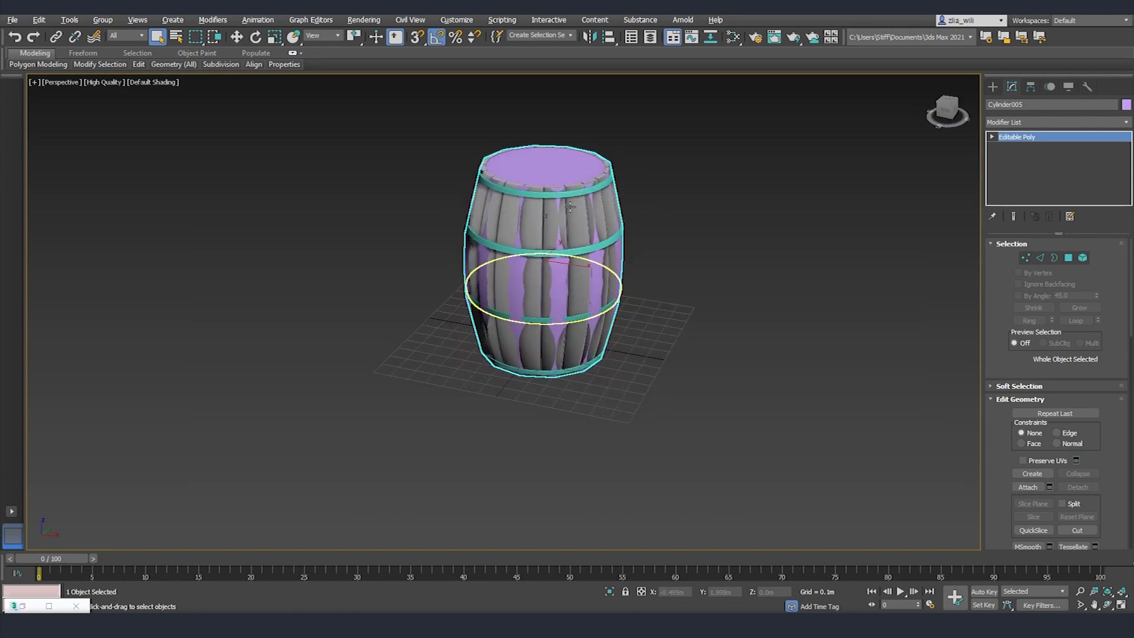
{"action": "middle_click_drag", "start_coordinate": [536, 175], "coordinate": [542, 213]}
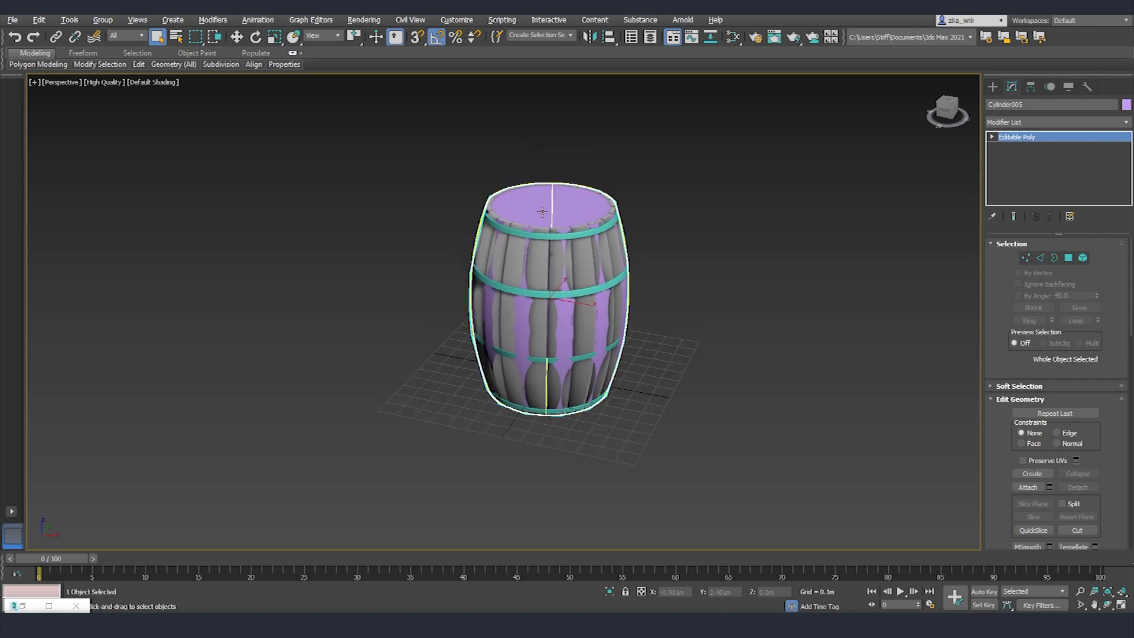
{"action": "right_click", "coordinate": [557, 205]}
{"action": "left_click", "coordinate": [591, 163]}
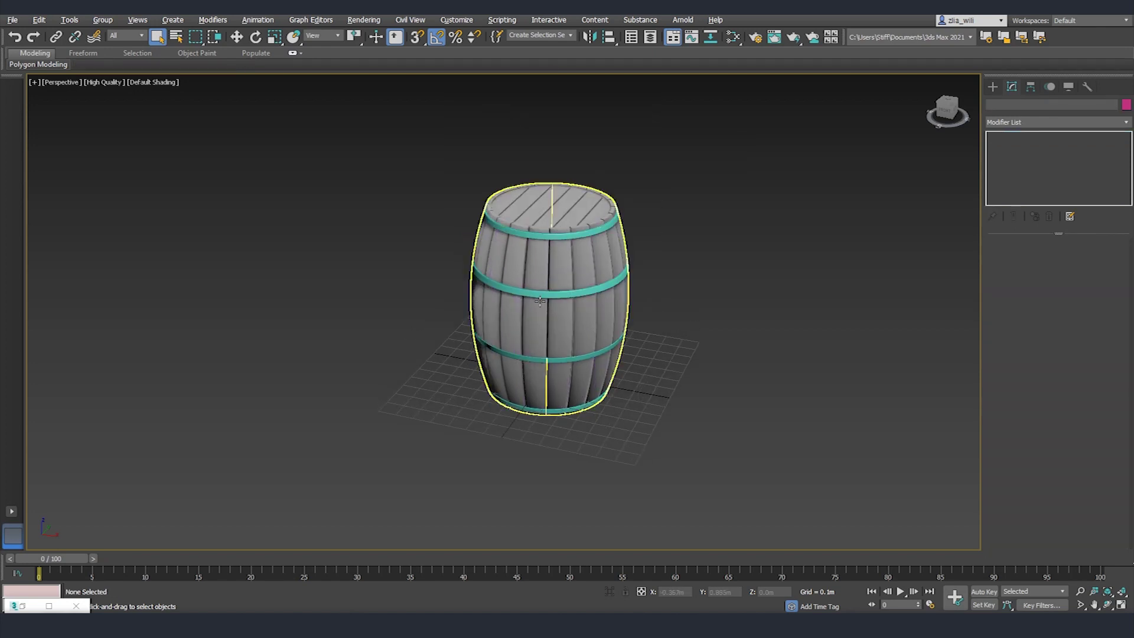
Step: Select the HP barrel object and add an Edit Poly modifier to it
{"action": "left_click", "coordinate": [540, 337]}
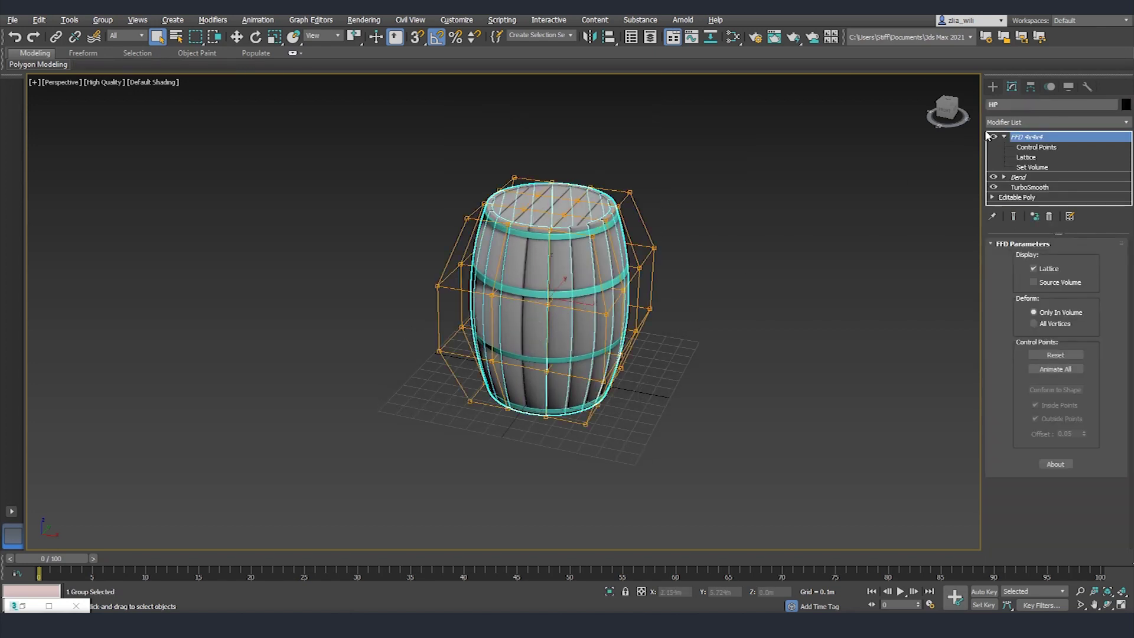
{"action": "left_click", "coordinate": [1026, 122]}
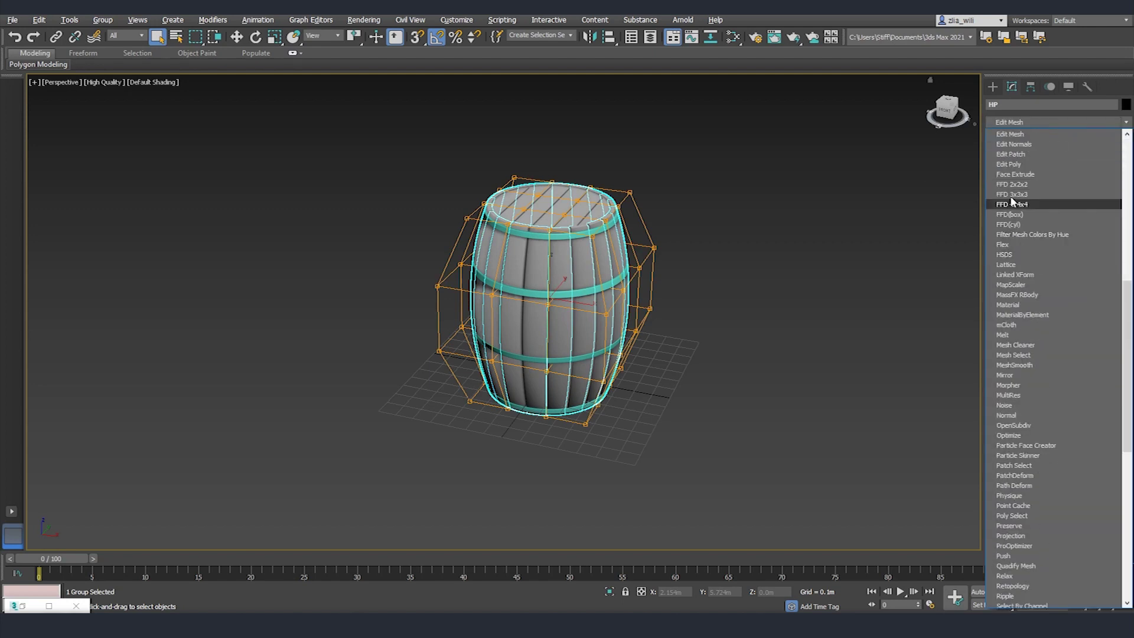
{"action": "left_click", "coordinate": [1010, 164]}
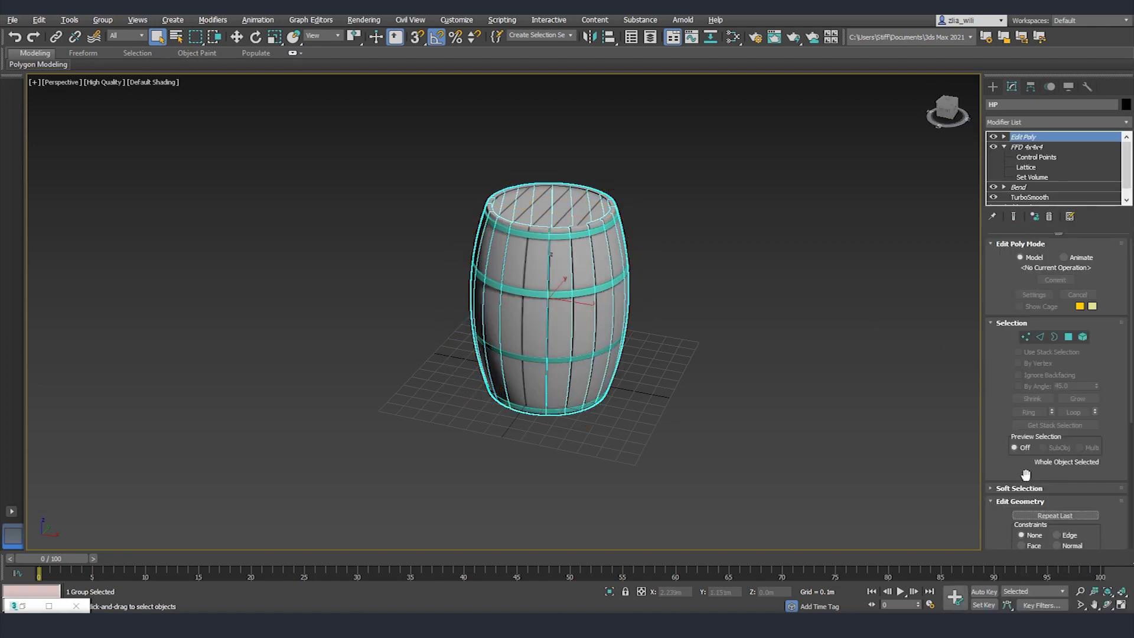
Step: Attach all remaining barrel parts to the HP object using the attach list, and unhide the low-poly cylinder
{"action": "scroll", "coordinate": [1003, 462], "scroll_direction": "down", "scroll_amount": 3}
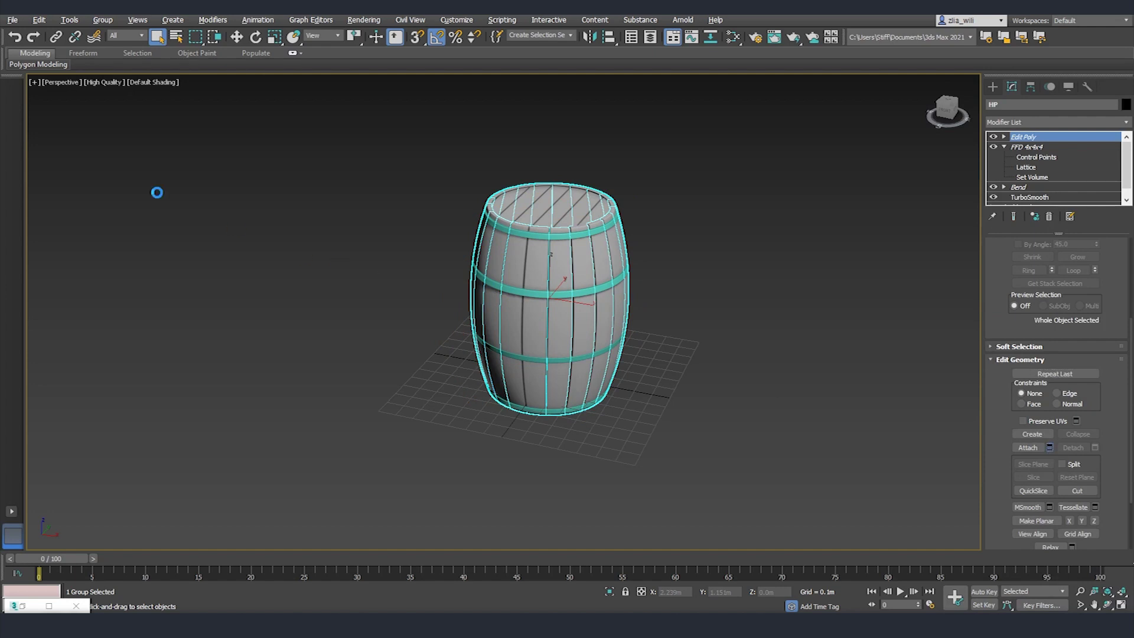
{"action": "key", "text": "ctrl+a"}
{"action": "left_click", "coordinate": [187, 330]}
{"action": "left_click", "coordinate": [708, 298]}
{"action": "middle_click_drag", "start_coordinate": [639, 334], "coordinate": [666, 352], "text": "alt"}
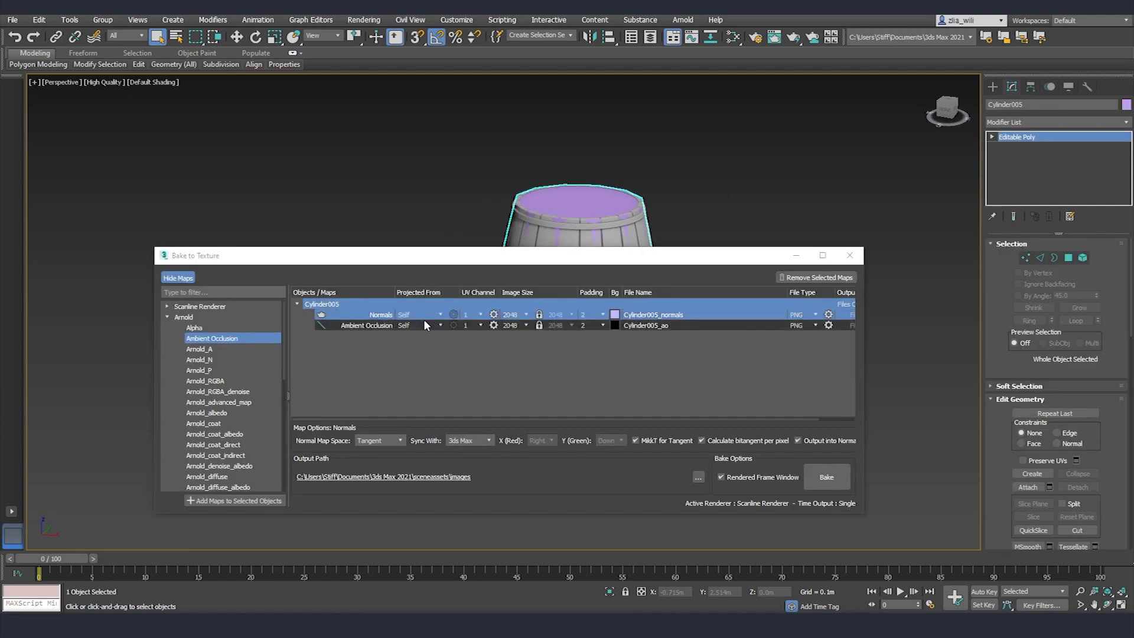
Step: Set the Normals map to be projected from the HP object, picked from the object list
{"action": "left_click", "coordinate": [424, 314]}
{"action": "left_click", "coordinate": [419, 349]}
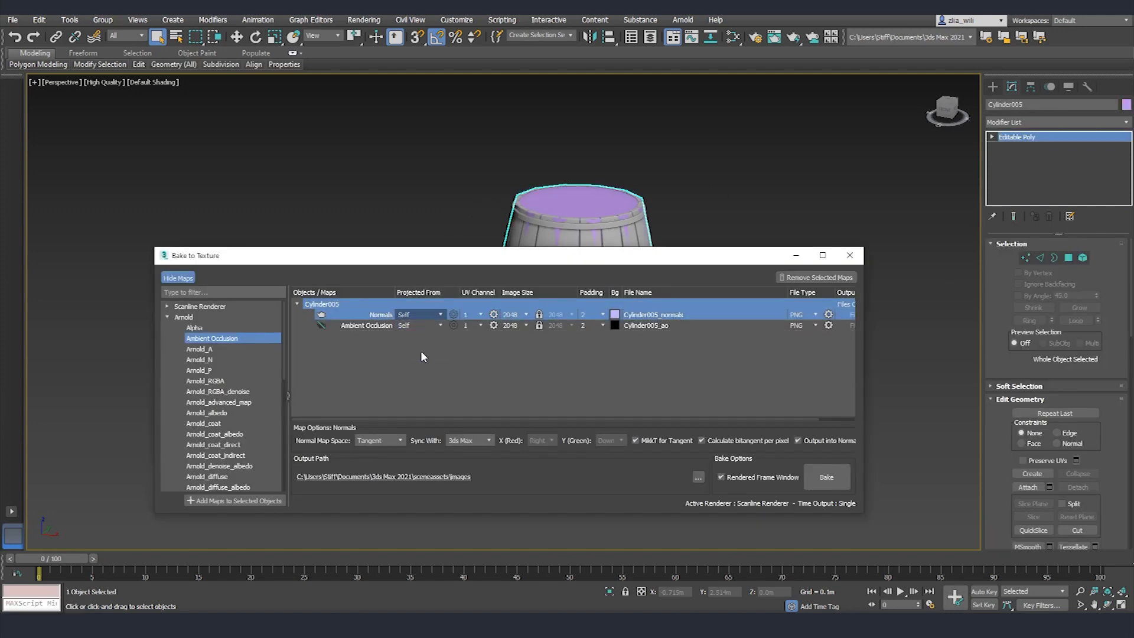
{"action": "left_click", "coordinate": [41, 83]}
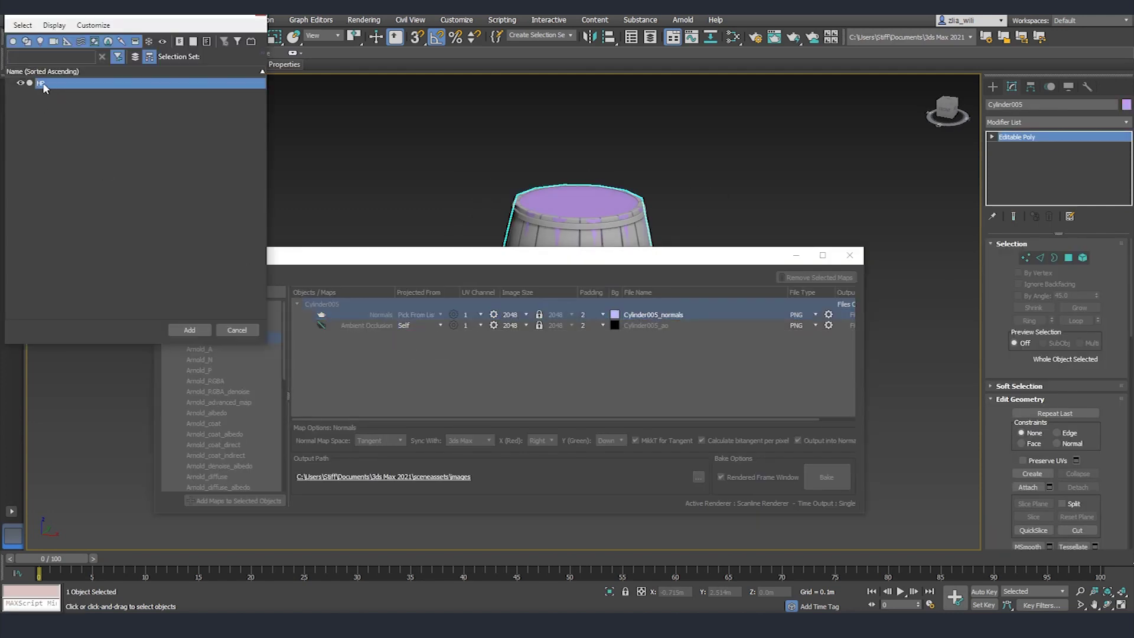
{"action": "double_click", "coordinate": [42, 84]}
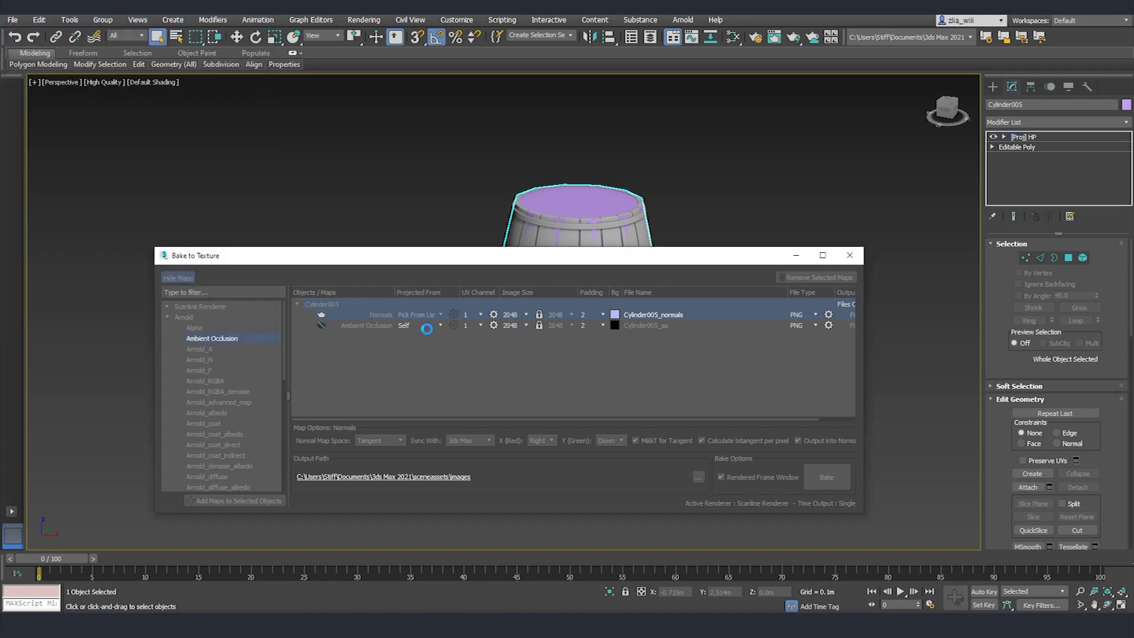
Step: Close the bake dialog and examine the projection cage around the low-poly cylinder from several angles
{"action": "middle_click_drag", "start_coordinate": [582, 229], "coordinate": [552, 171]}
{"action": "scroll", "coordinate": [552, 171], "scroll_direction": "down", "scroll_amount": 3}
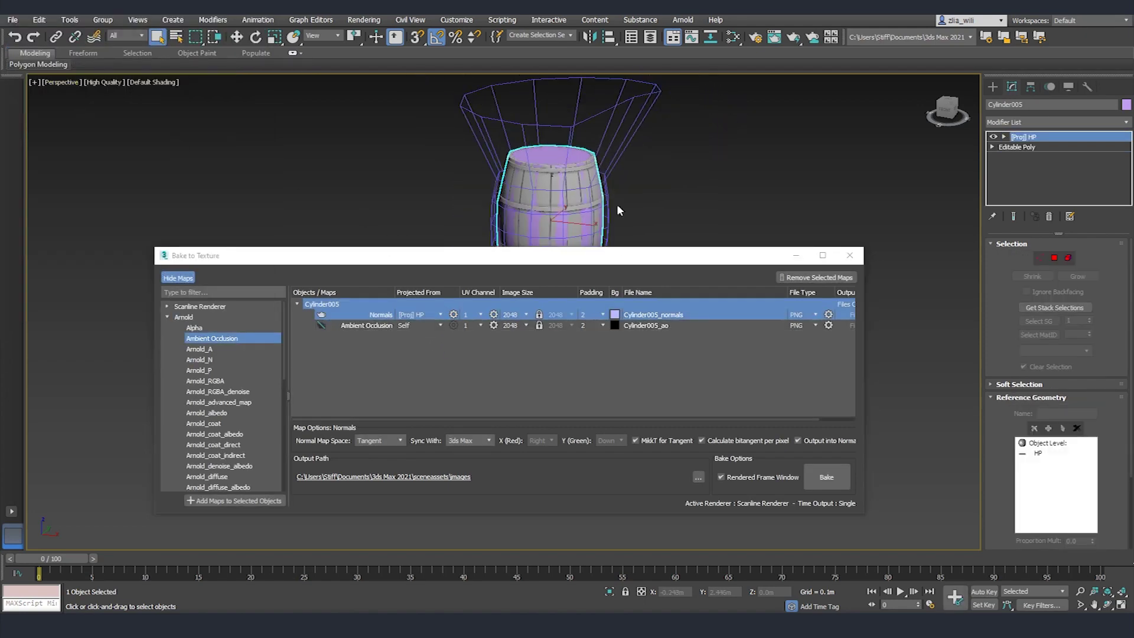
{"action": "left_click", "coordinate": [849, 255]}
{"action": "middle_click_drag", "start_coordinate": [579, 257], "coordinate": [656, 243], "text": "alt"}
{"action": "middle_click_drag", "start_coordinate": [606, 150], "coordinate": [528, 215]}
{"action": "scroll", "coordinate": [558, 204], "scroll_direction": "up", "scroll_amount": 4}
{"action": "scroll", "coordinate": [599, 227], "scroll_direction": "down", "scroll_amount": 2}
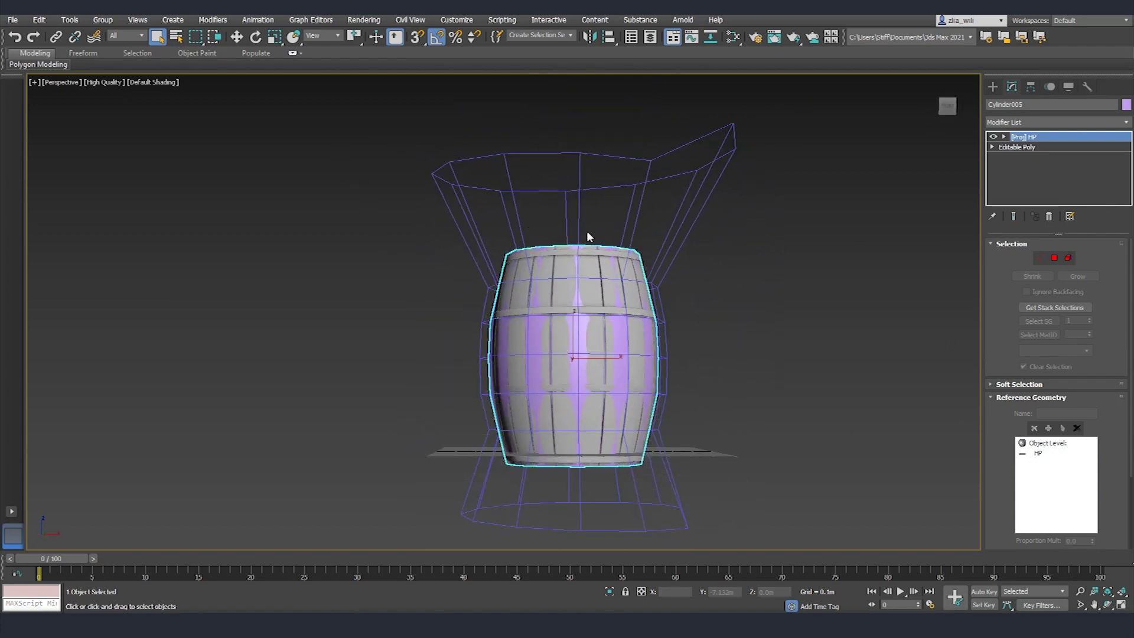
{"action": "middle_click_drag", "start_coordinate": [601, 260], "coordinate": [614, 296], "text": "alt"}
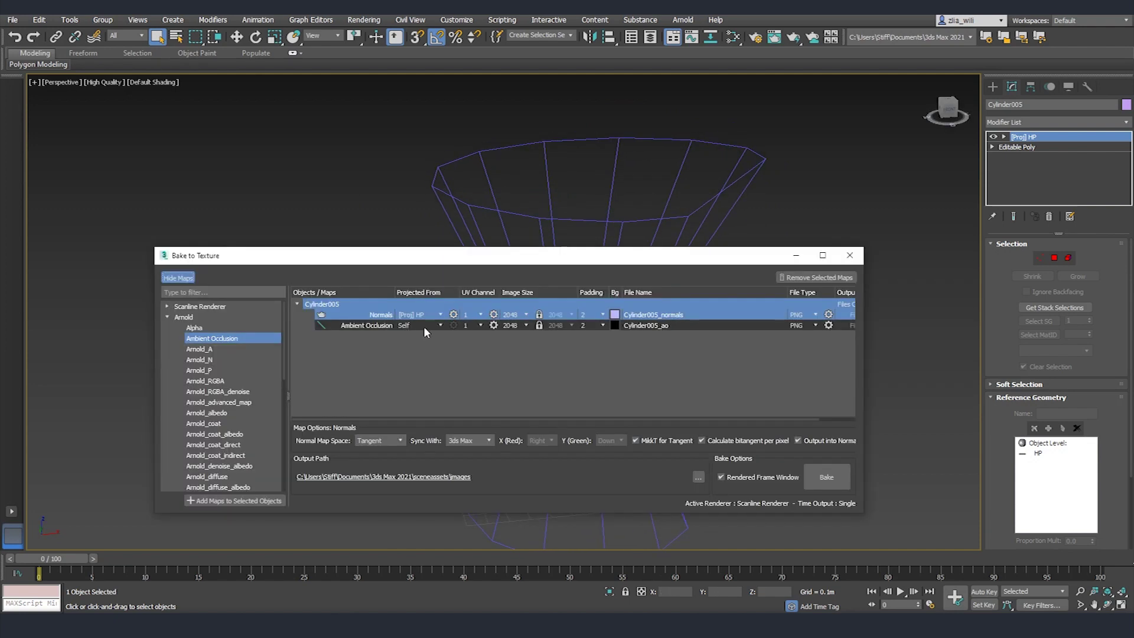
Step: Set the Ambient Occlusion map to be projected from the HP object, picked from the object list
{"action": "left_click", "coordinate": [423, 325]}
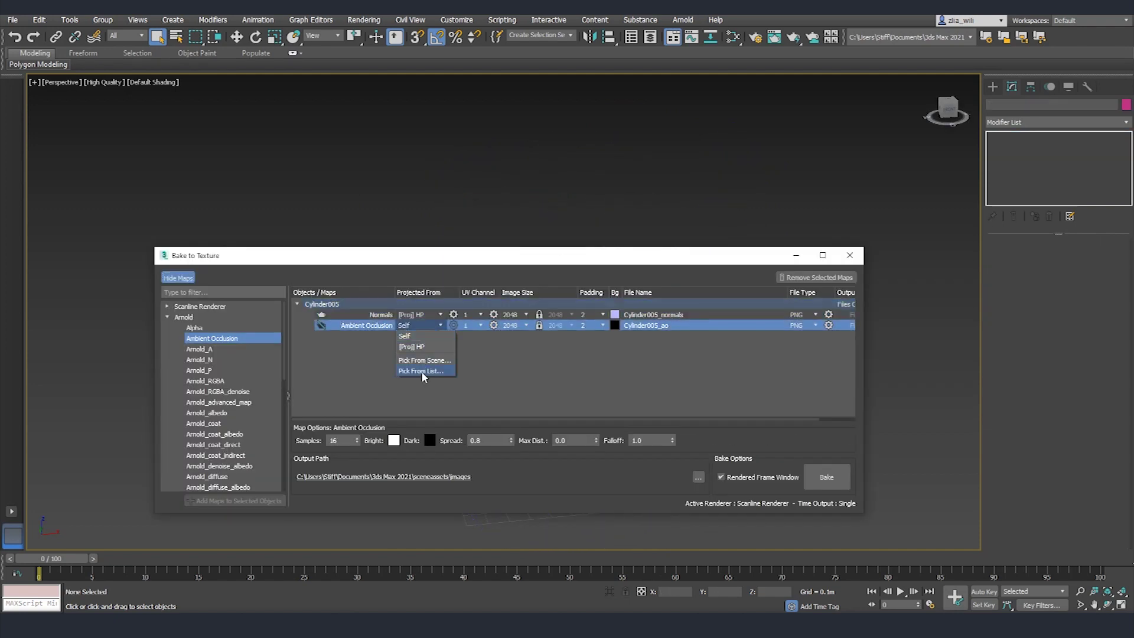
{"action": "left_click", "coordinate": [422, 370]}
{"action": "double_click", "coordinate": [43, 84]}
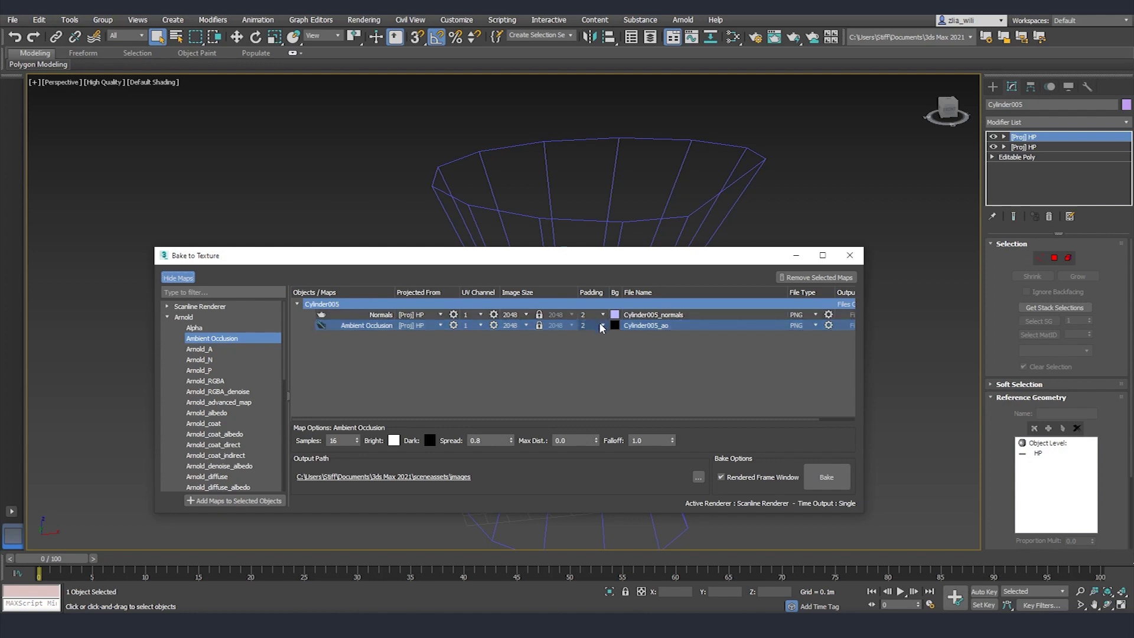
{"action": "left_click", "coordinate": [680, 322]}
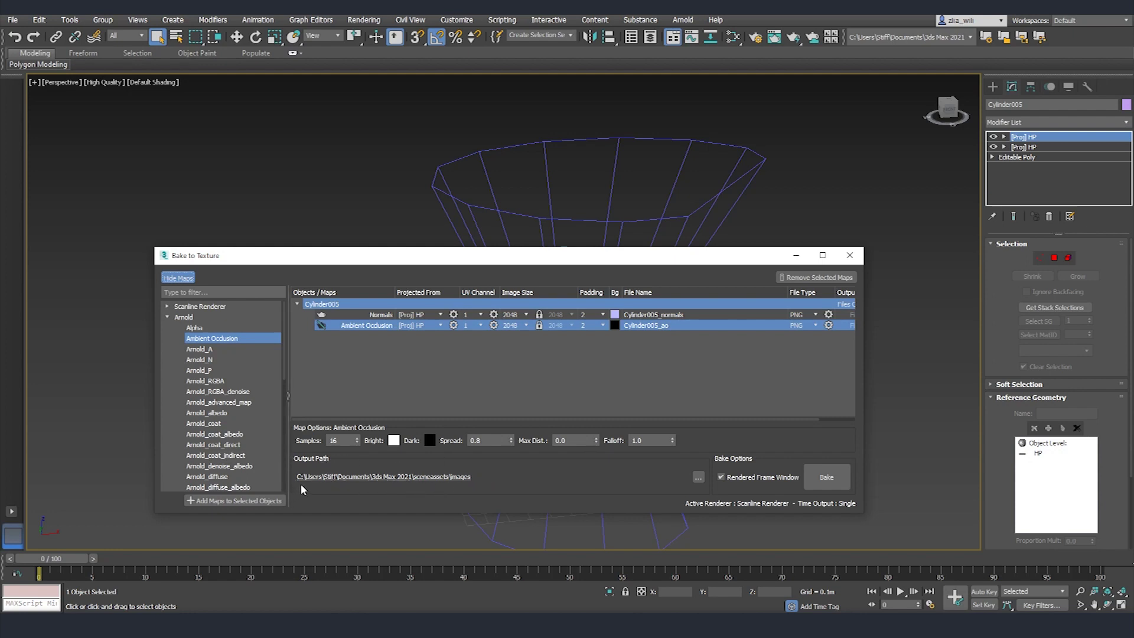
Step: Widen the bake dialog and check the Normals map's file type and normal map space options
{"action": "left_click_drag", "start_coordinate": [865, 375], "coordinate": [936, 376]}
{"action": "left_click", "coordinate": [814, 316]}
{"action": "left_click", "coordinate": [828, 315]}
{"action": "left_click", "coordinate": [828, 319]}
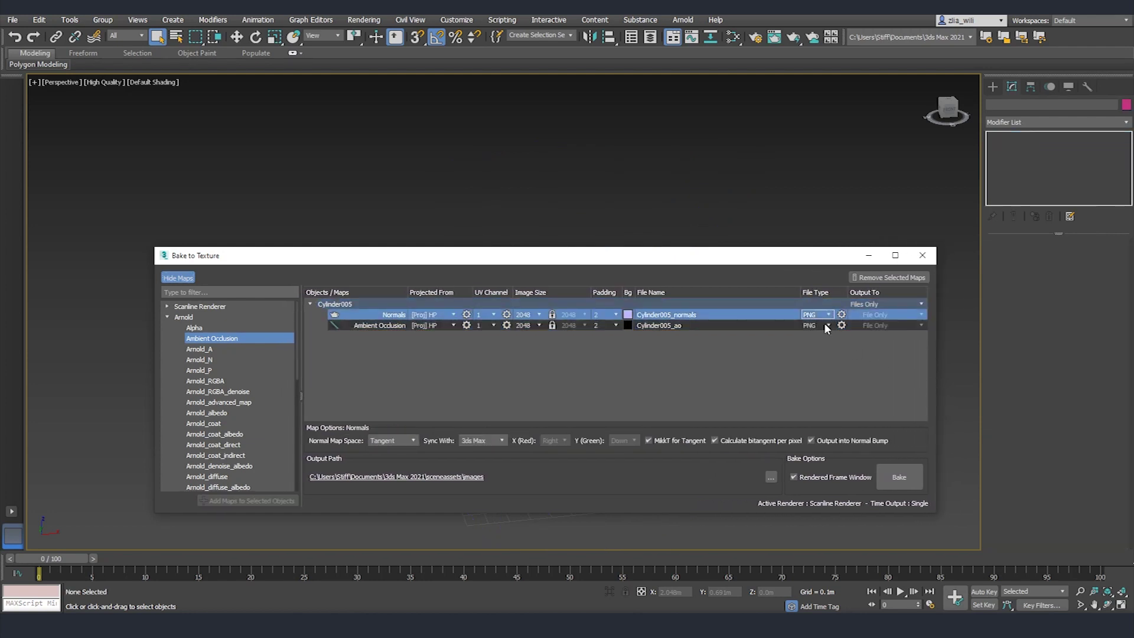
{"action": "left_click", "coordinate": [826, 350]}
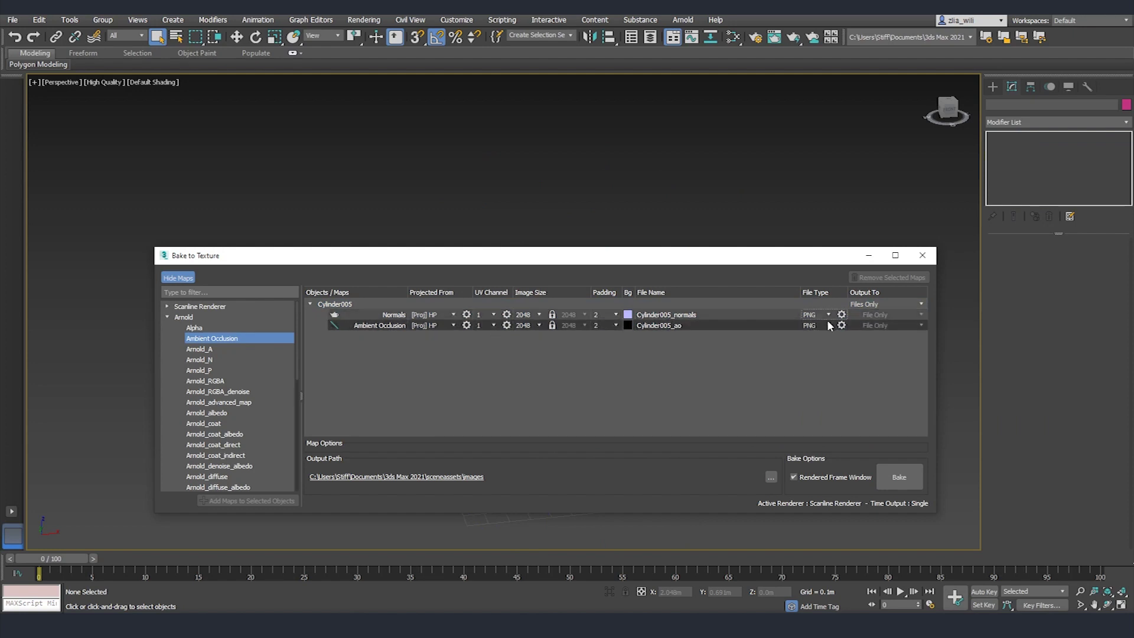
{"action": "left_click", "coordinate": [871, 317]}
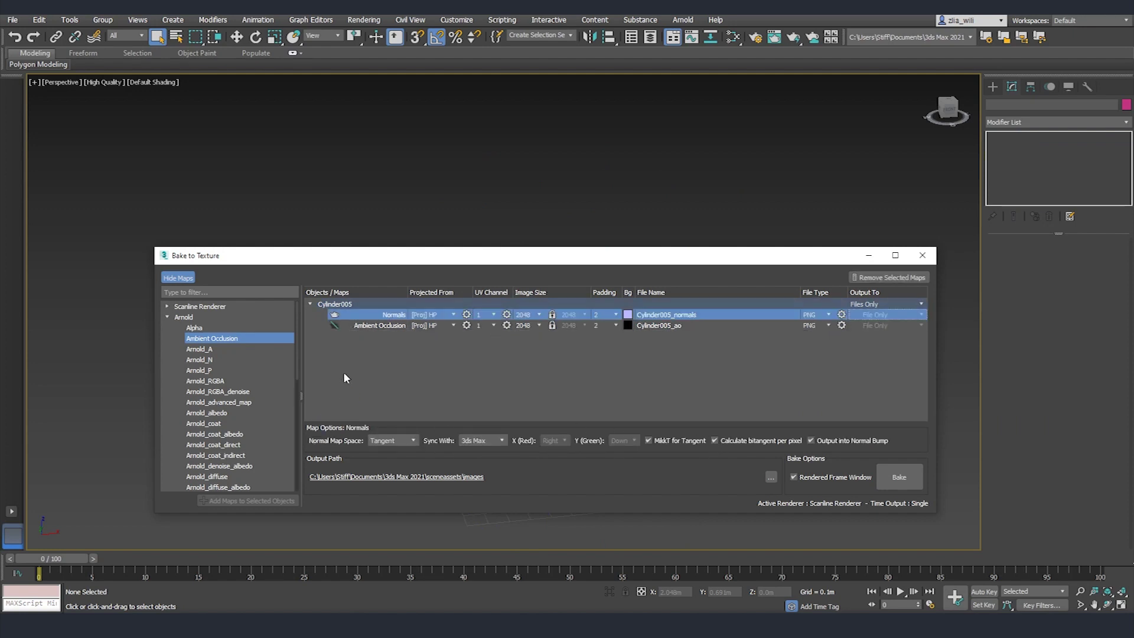
{"action": "left_click", "coordinate": [407, 444]}
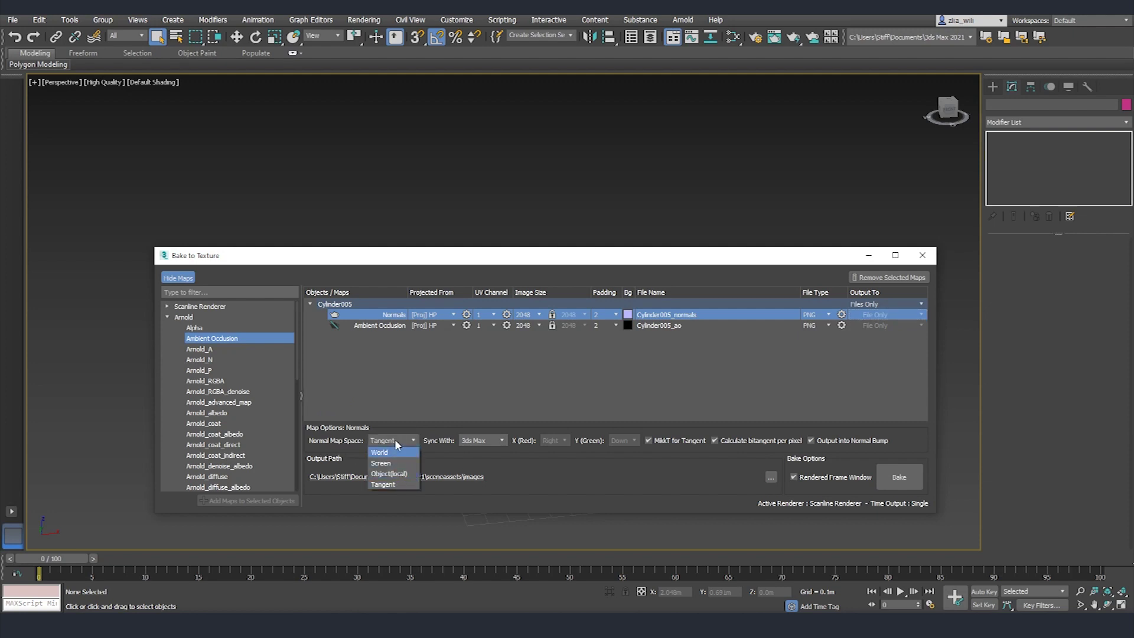
{"action": "left_click", "coordinate": [393, 438]}
Step: Review the Ambient Occlusion map's samples, spread and falloff options in the bake queue
{"action": "left_click", "coordinate": [374, 328]}
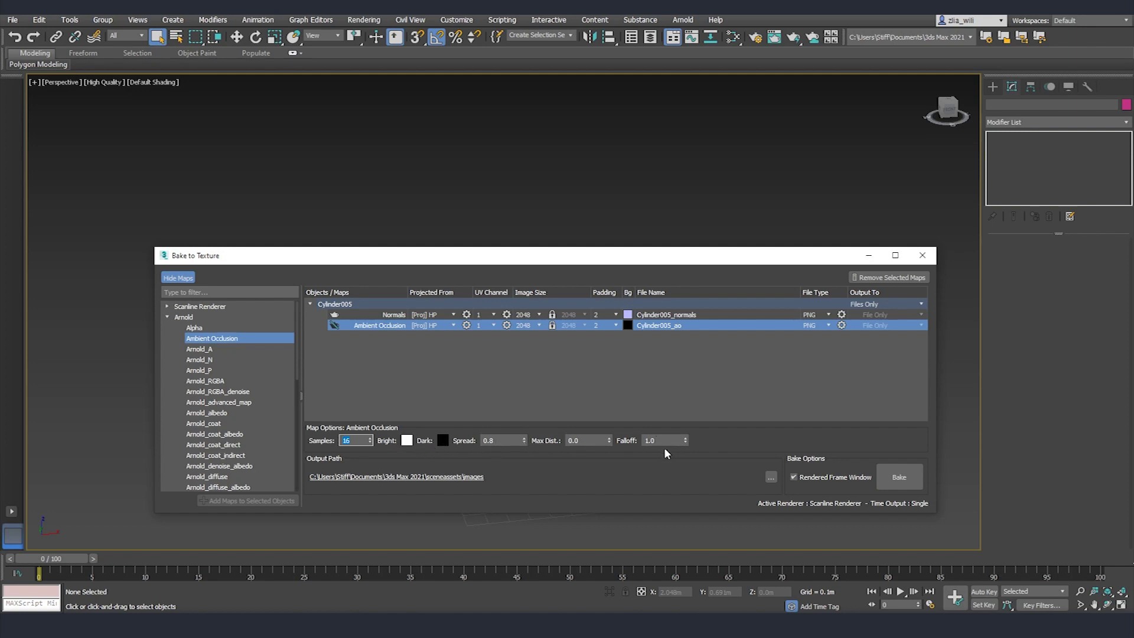
{"action": "left_click", "coordinate": [372, 360]}
{"action": "left_click", "coordinate": [335, 325]}
{"action": "left_click", "coordinate": [393, 355]}
{"action": "left_click", "coordinate": [357, 314]}
{"action": "left_click", "coordinate": [359, 325]}
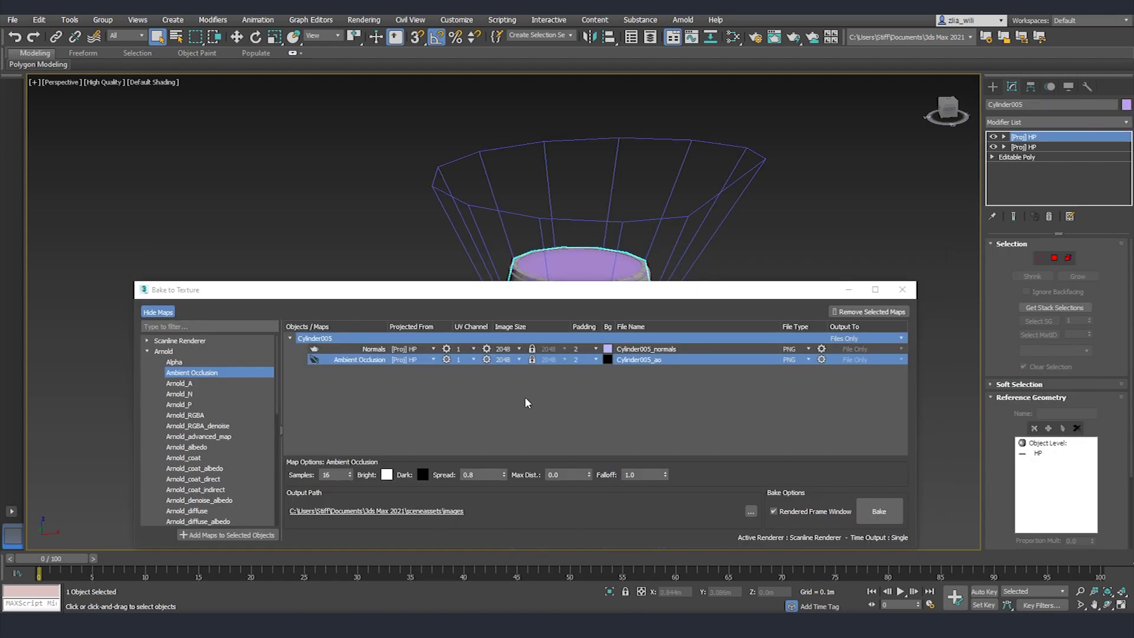
Step: Try to bake the queued Normals and Ambient Occlusion maps, and check the Ambient Occlusion entry
{"action": "left_click", "coordinate": [882, 516]}
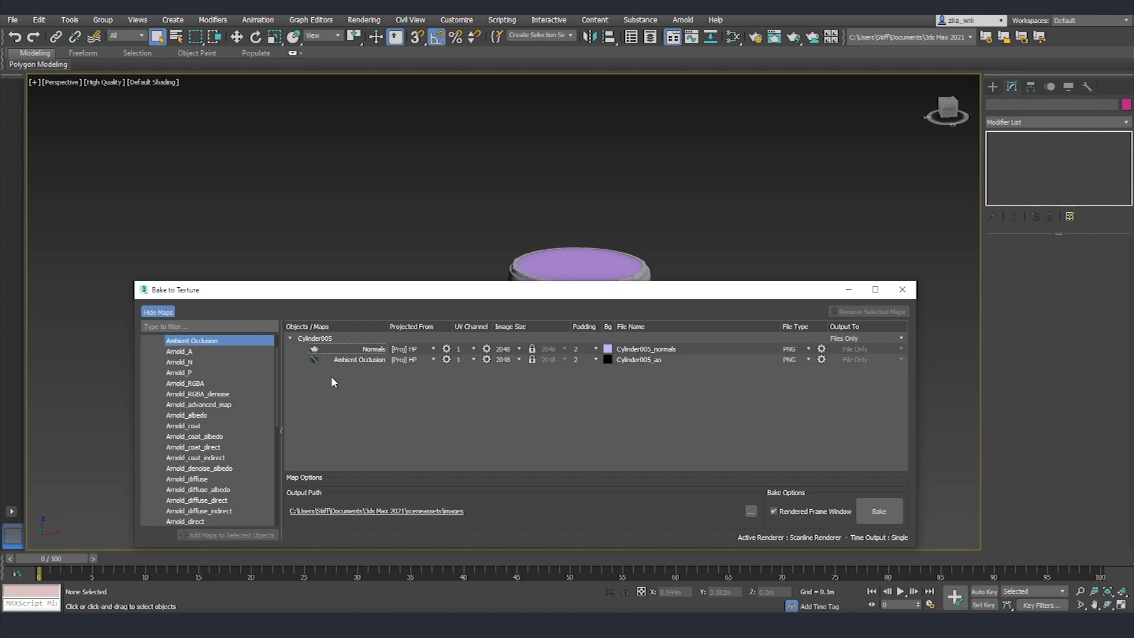
{"action": "left_click", "coordinate": [352, 363]}
{"action": "left_click", "coordinate": [370, 393]}
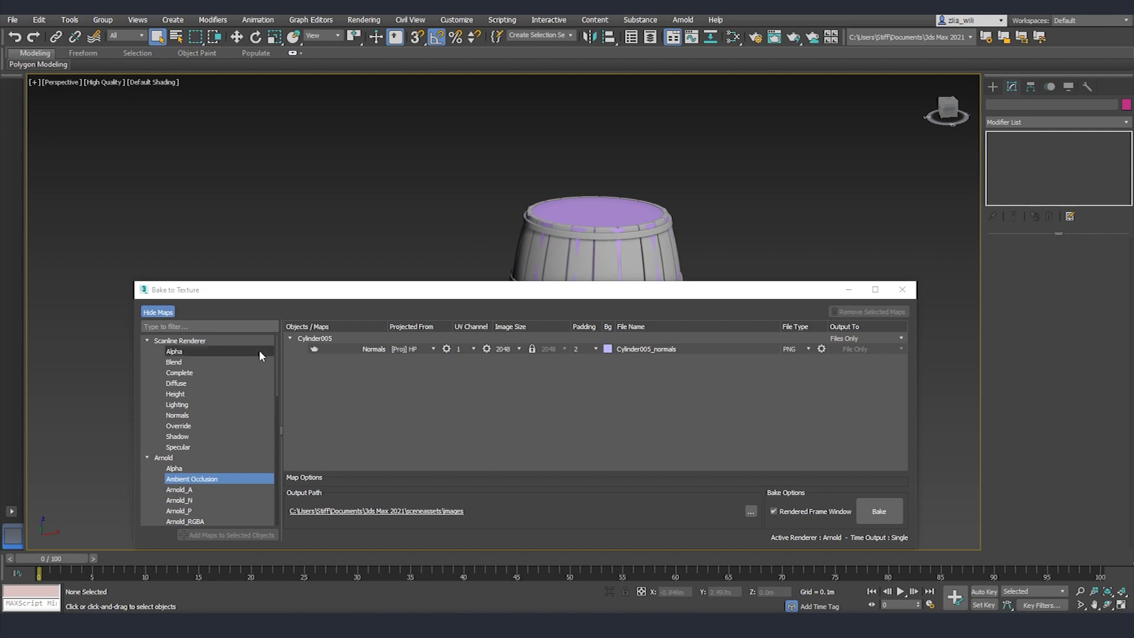
Step: Open Render Setup and switch the renderer to Arnold
{"action": "middle_click_drag", "start_coordinate": [430, 224], "coordinate": [413, 222]}
{"action": "key", "text": "F10"}
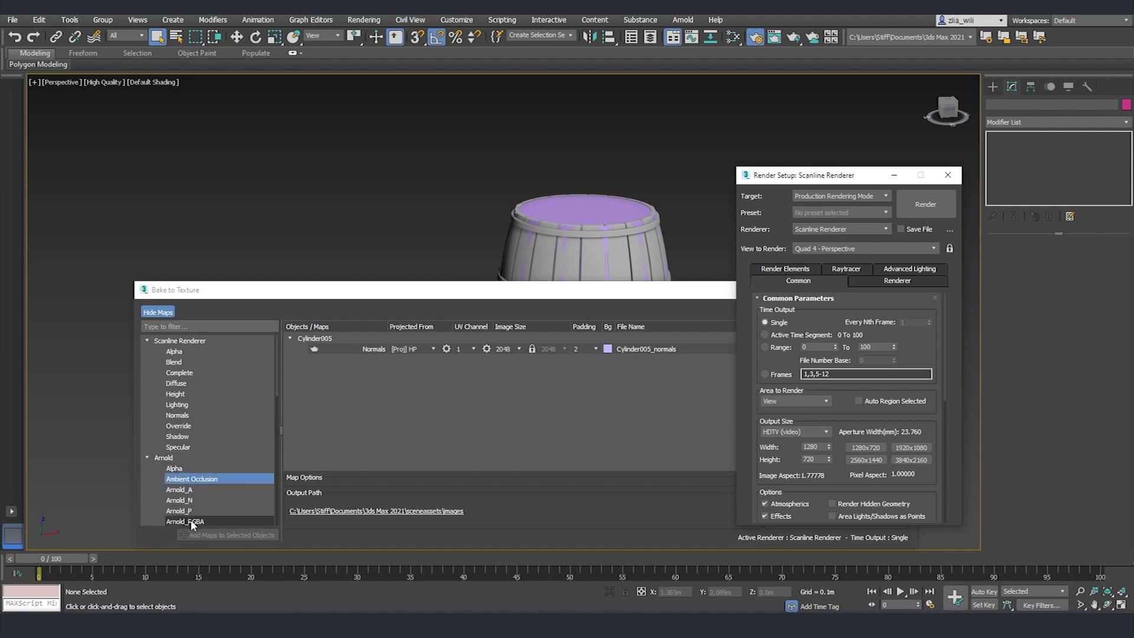
{"action": "left_click", "coordinate": [815, 231]}
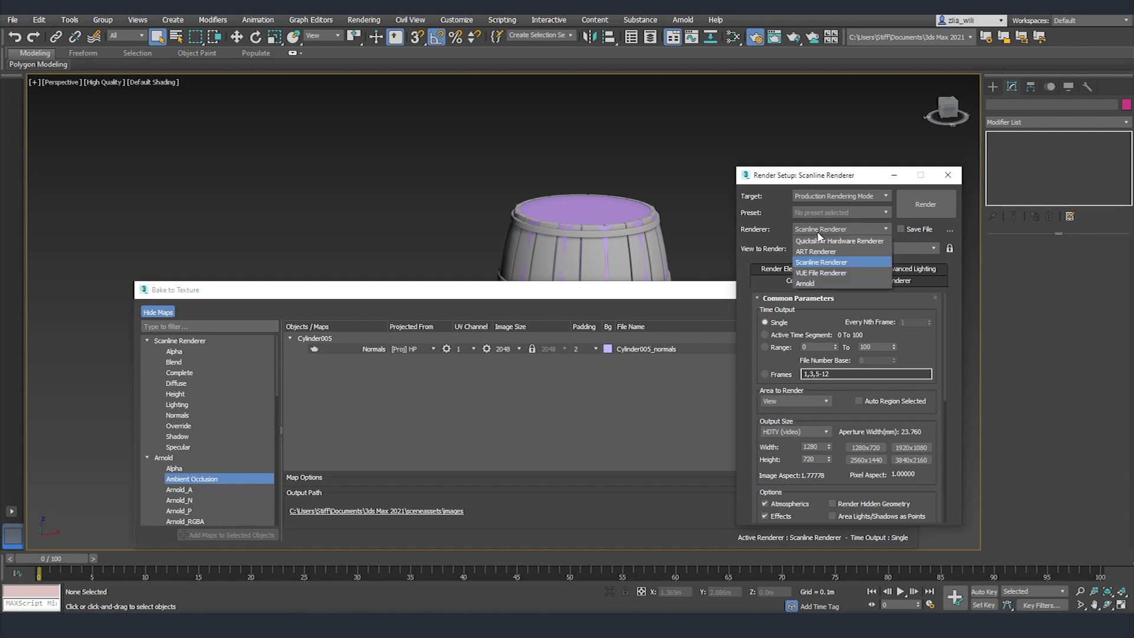
{"action": "left_click", "coordinate": [809, 281]}
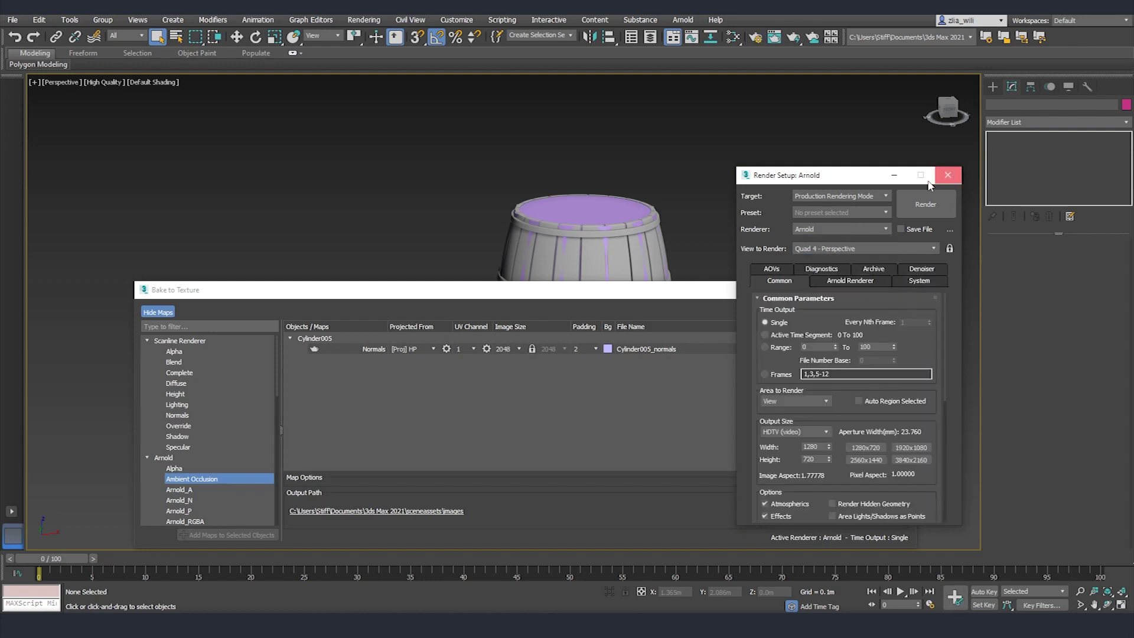
Step: Close Render Setup and add an Arnold Ambient Occlusion map to the low-poly cylinder's bake queue
{"action": "left_click", "coordinate": [948, 174]}
{"action": "left_click", "coordinate": [314, 337]}
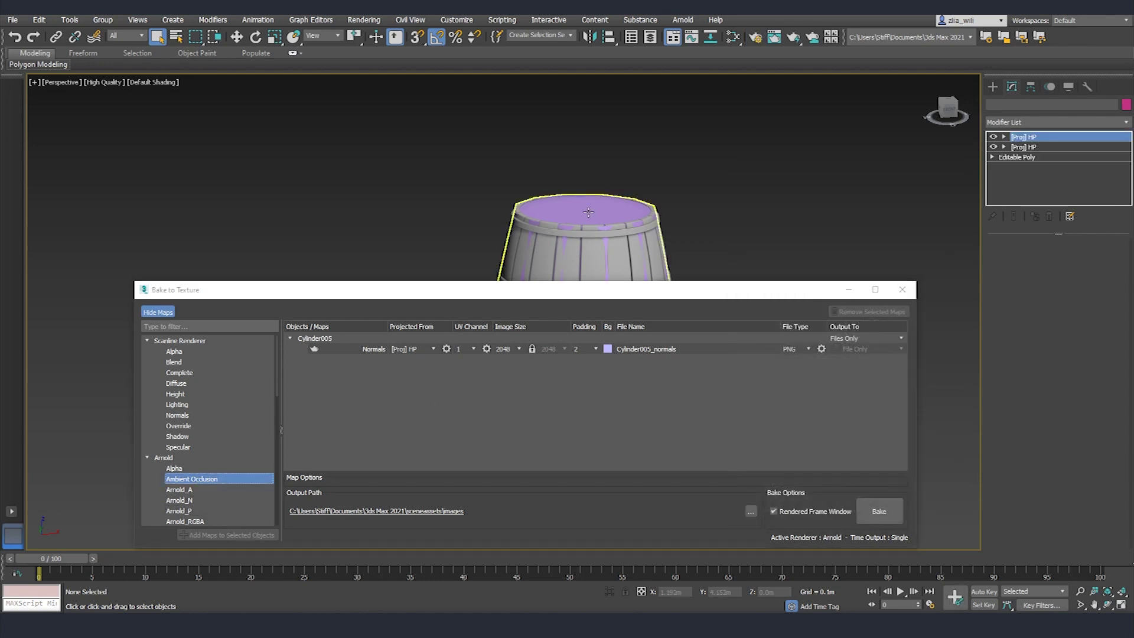
{"action": "left_click", "coordinate": [227, 534]}
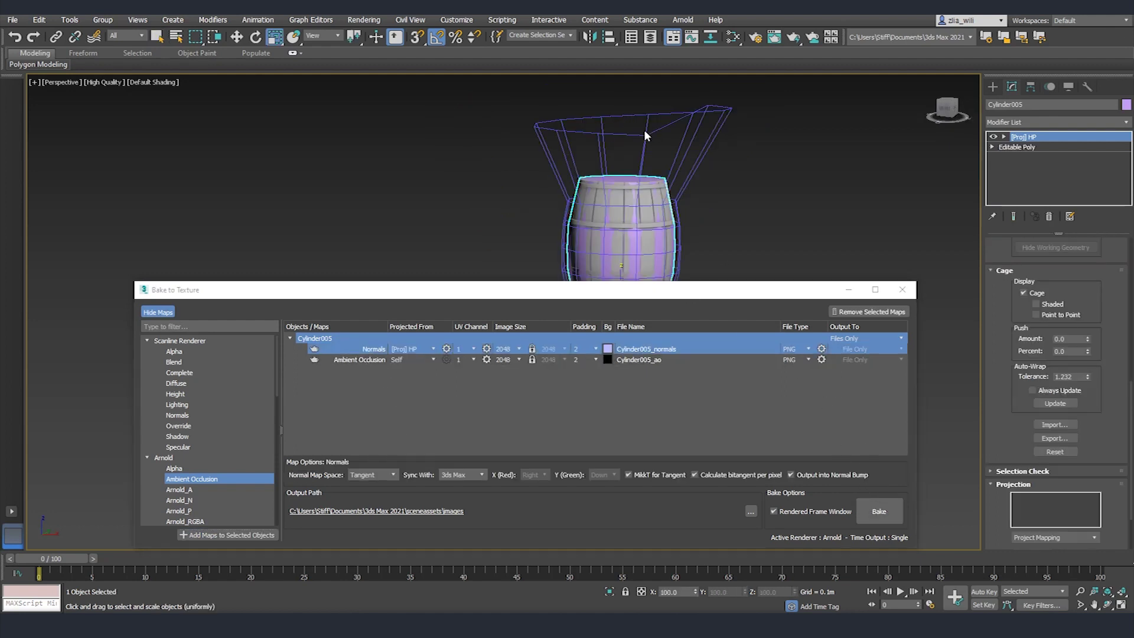
Step: Reset the flared upper vertices of the cylinder's projection cage
{"action": "left_click", "coordinate": [1004, 137]}
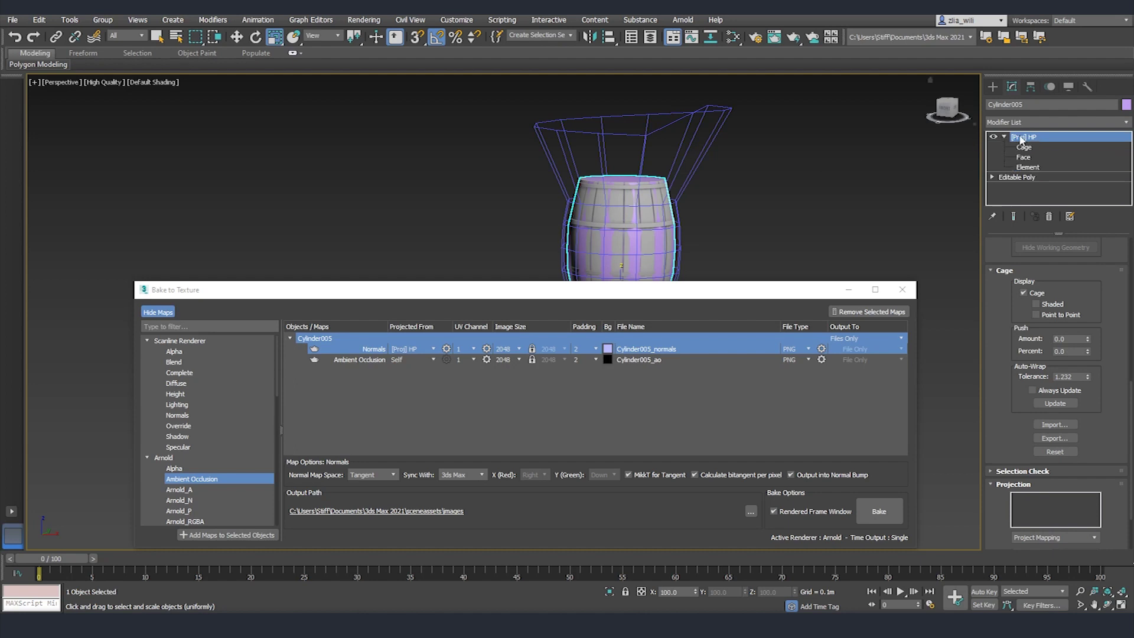
{"action": "left_click", "coordinate": [1027, 148]}
{"action": "left_click_drag", "start_coordinate": [468, 104], "coordinate": [767, 151]}
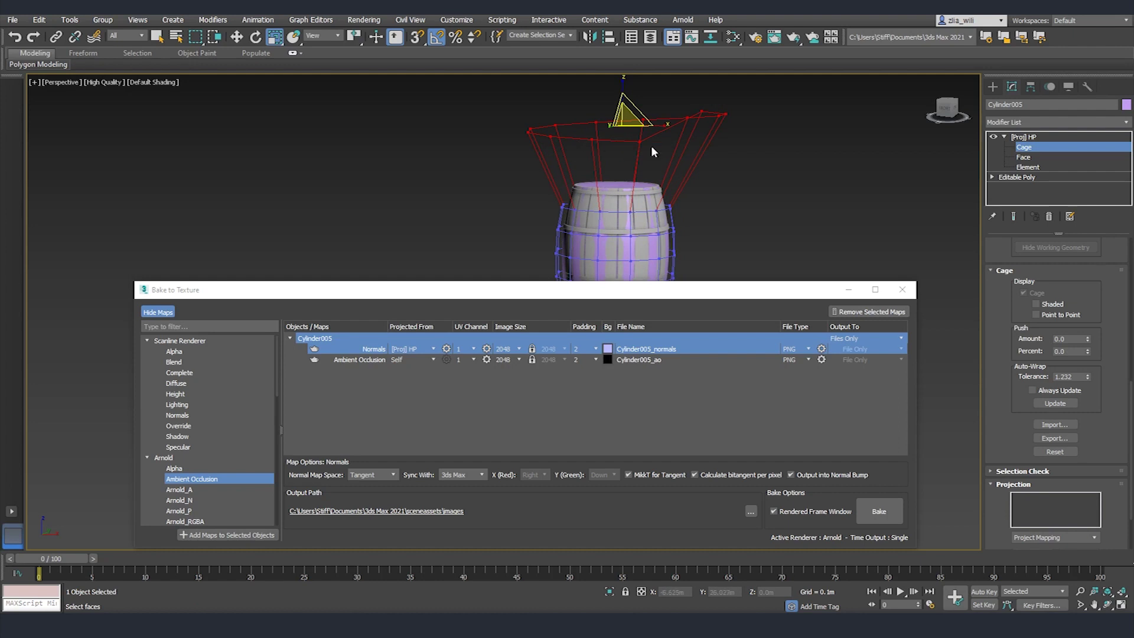
{"action": "scroll", "coordinate": [1024, 369], "scroll_direction": "down", "scroll_amount": 1}
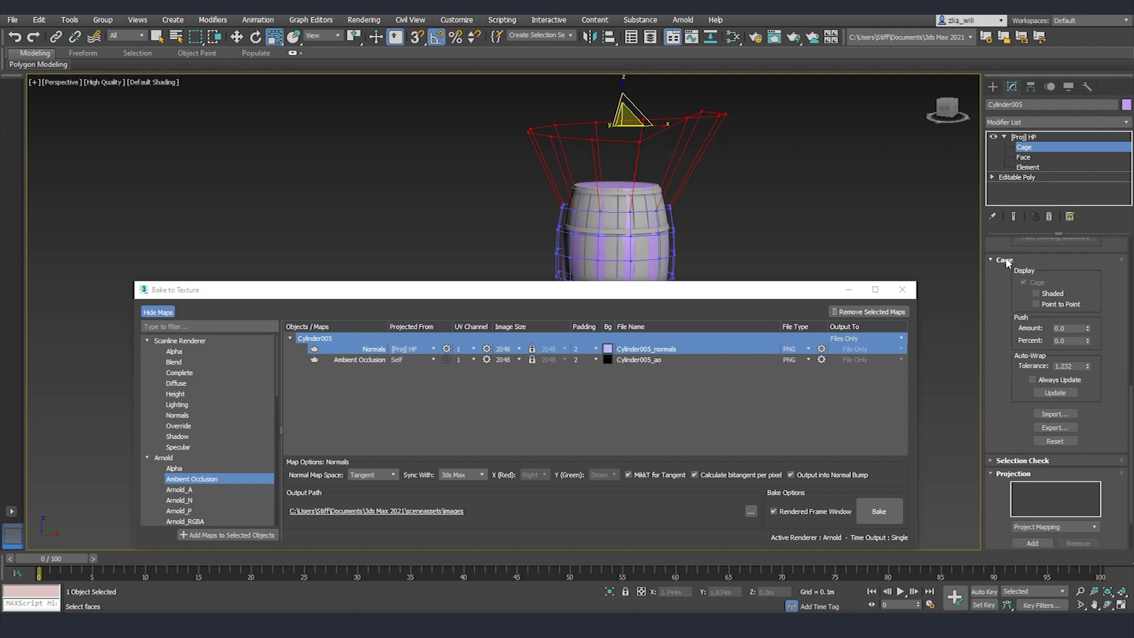
{"action": "left_click", "coordinate": [1061, 443]}
Step: Scale the cage's top vertex ring slightly outward and raise it about 0.005 m around the barrel's upper rim
{"action": "scroll", "coordinate": [604, 209], "scroll_direction": "up", "scroll_amount": 5}
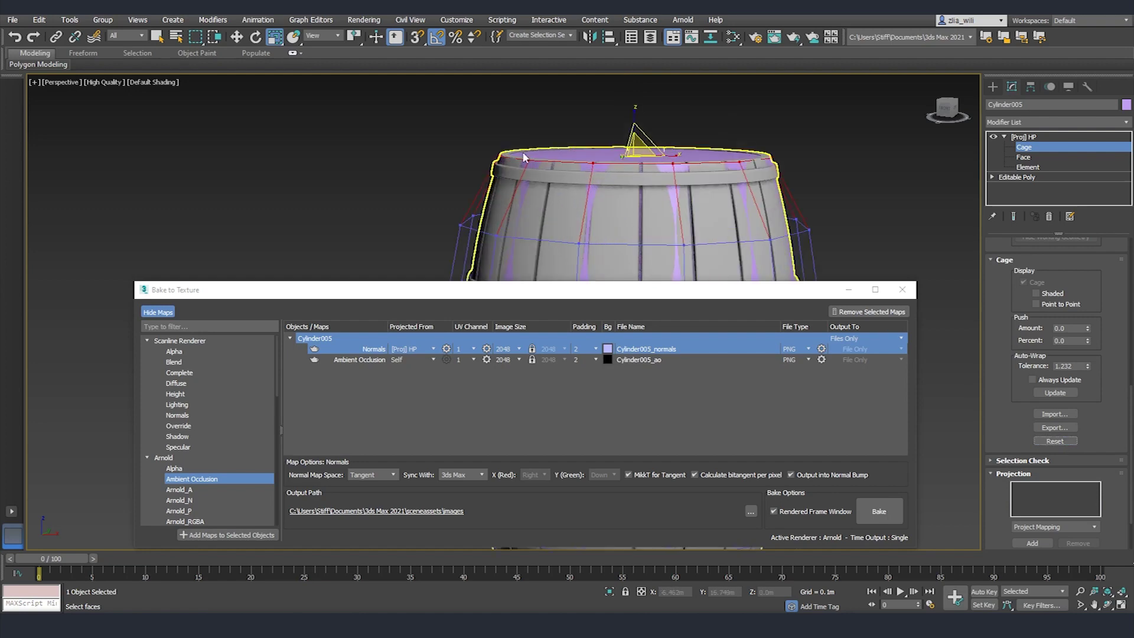
{"action": "scroll", "coordinate": [524, 160], "scroll_direction": "up", "scroll_amount": 2}
{"action": "scroll", "coordinate": [520, 160], "scroll_direction": "up", "scroll_amount": 3}
{"action": "middle_click_drag", "start_coordinate": [574, 192], "coordinate": [478, 205], "text": "alt"}
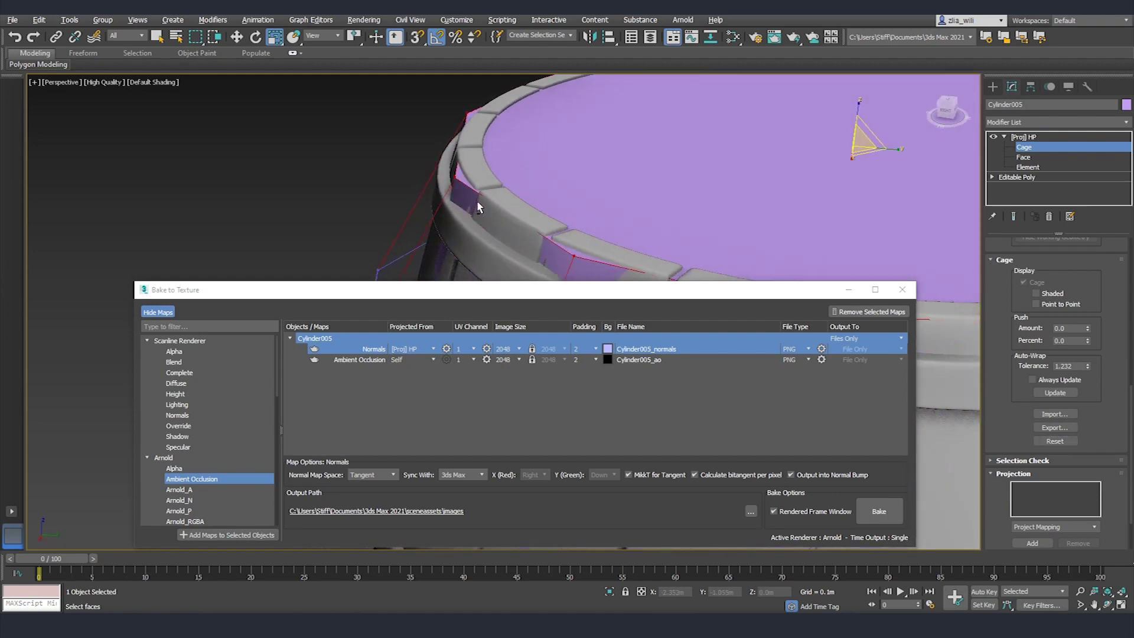
{"action": "scroll", "coordinate": [558, 197], "scroll_direction": "down", "scroll_amount": 6}
{"action": "middle_click_drag", "start_coordinate": [562, 197], "coordinate": [646, 188], "text": "alt"}
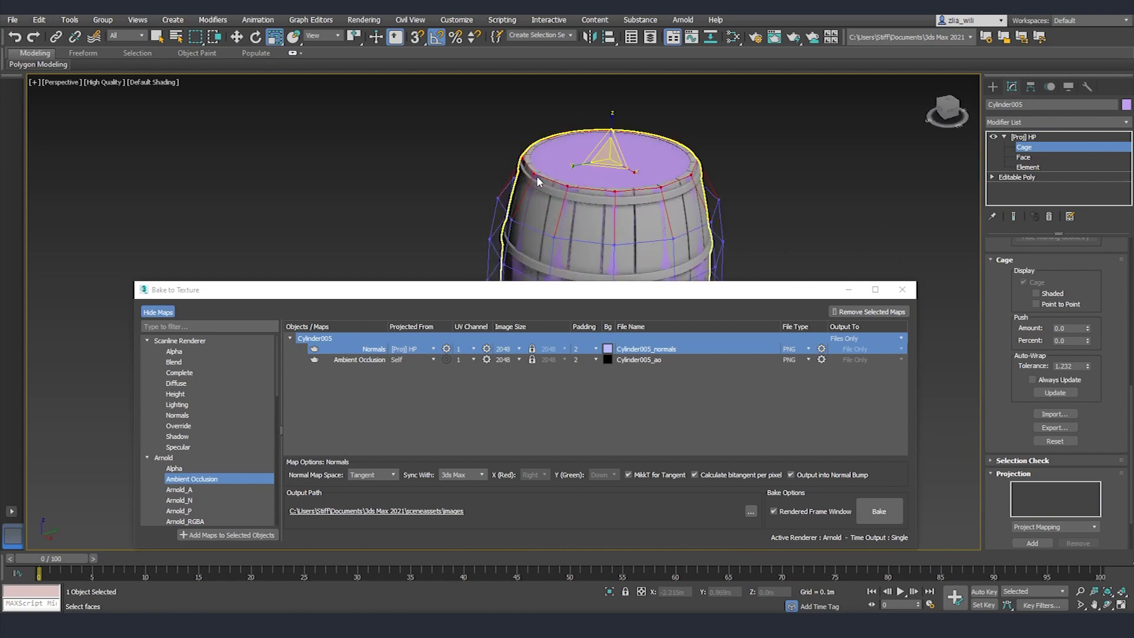
{"action": "scroll", "coordinate": [524, 172], "scroll_direction": "up", "scroll_amount": 6}
{"action": "scroll", "coordinate": [524, 172], "scroll_direction": "down", "scroll_amount": 6}
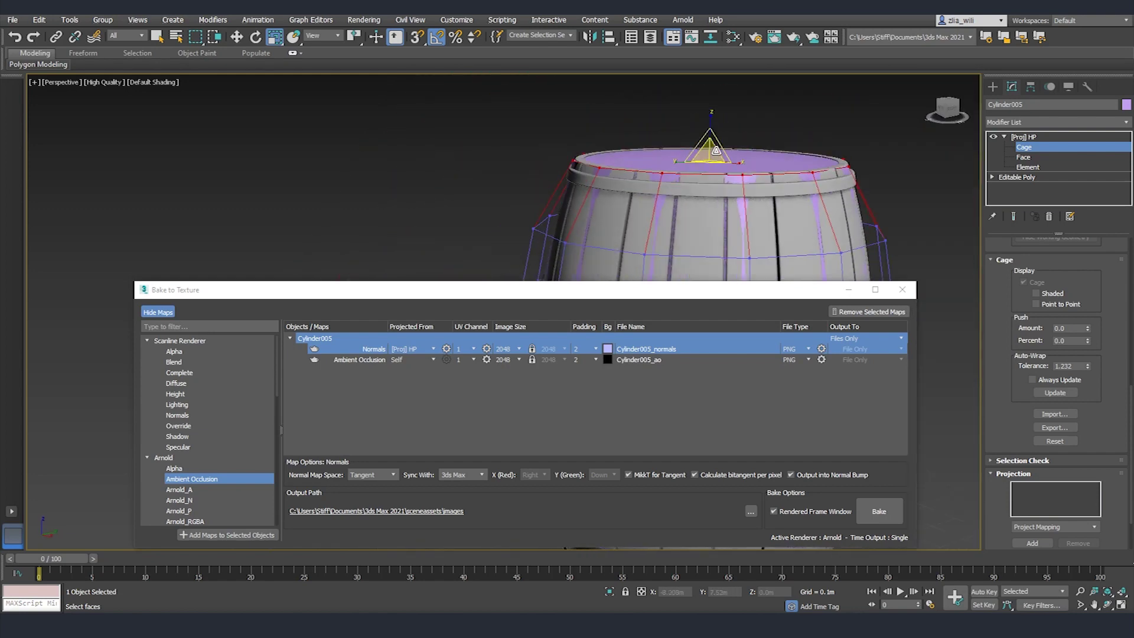
{"action": "key", "text": "w"}
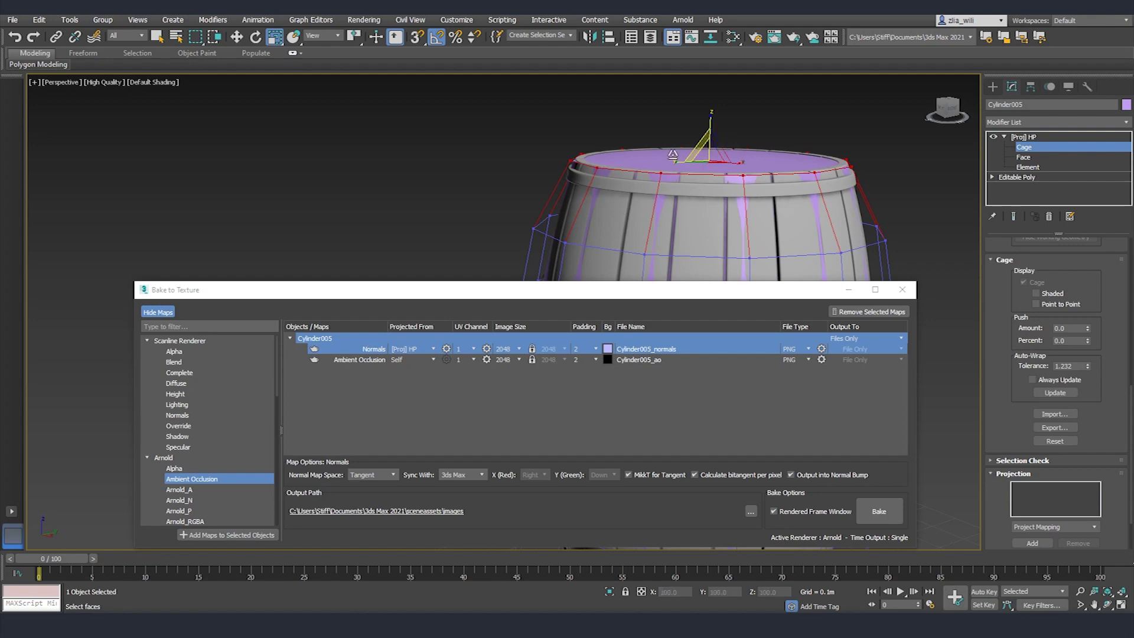
{"action": "scroll", "coordinate": [732, 147], "scroll_direction": "up", "scroll_amount": 3}
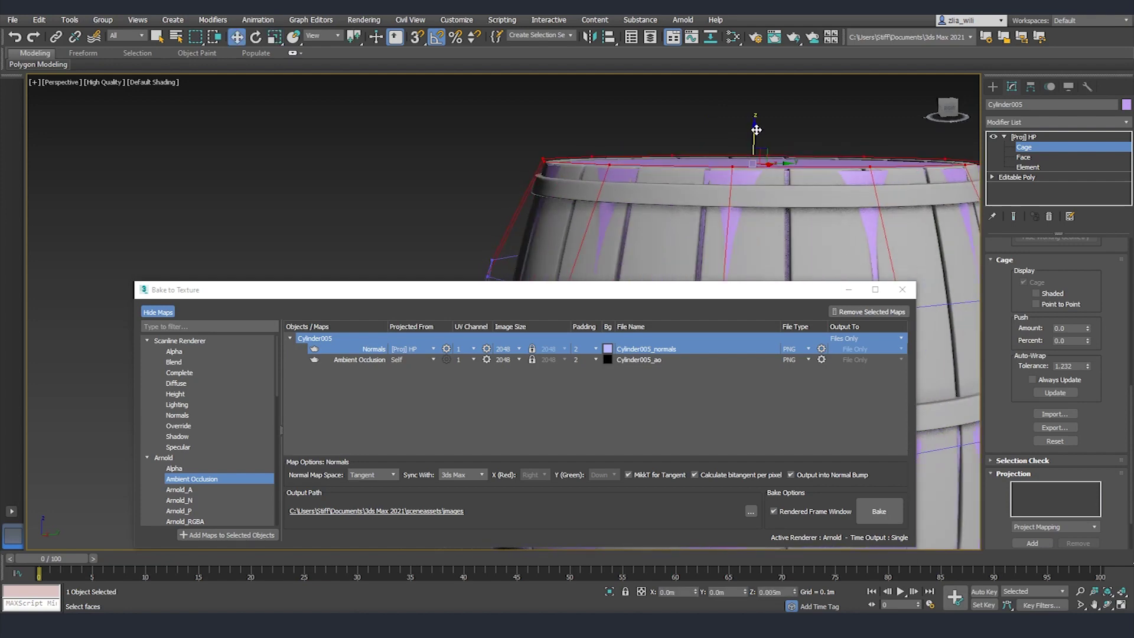
Step: Reset the flared lower vertices of the projection cage beneath the barrel
{"action": "scroll", "coordinate": [712, 194], "scroll_direction": "down", "scroll_amount": 3}
{"action": "middle_click_drag", "start_coordinate": [711, 199], "coordinate": [670, 120]}
{"action": "scroll", "coordinate": [671, 127], "scroll_direction": "down", "scroll_amount": 3}
{"action": "middle_click_drag", "start_coordinate": [697, 219], "coordinate": [634, 79]}
{"action": "middle_click_drag", "start_coordinate": [636, 198], "coordinate": [634, 171], "text": "alt"}
{"action": "left_click_drag", "start_coordinate": [763, 203], "coordinate": [423, 268]}
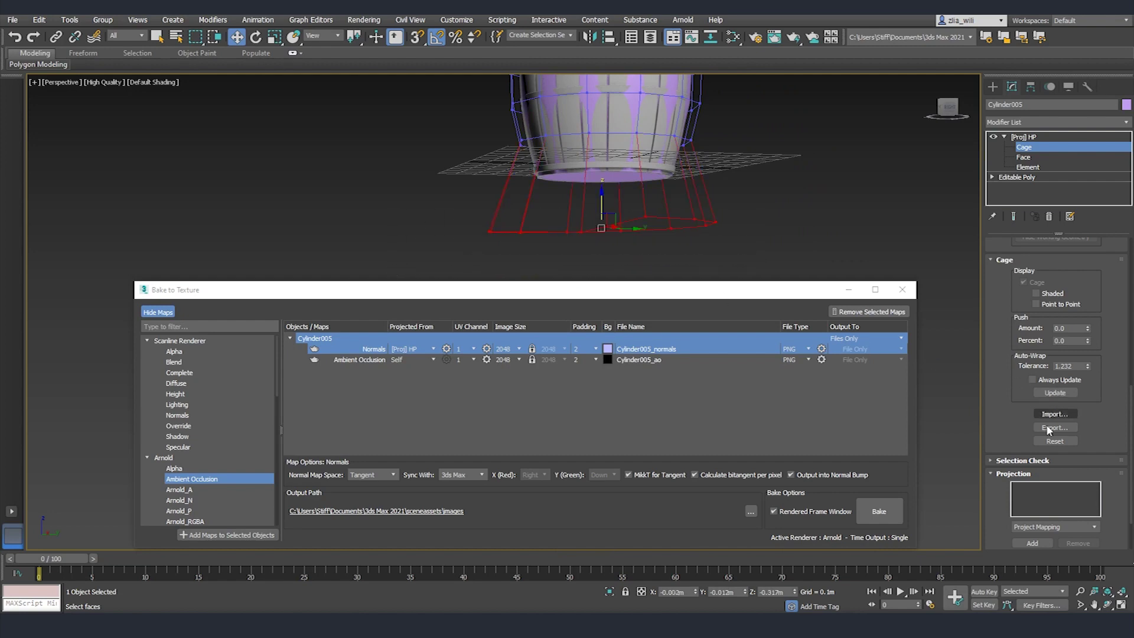
{"action": "left_click", "coordinate": [1055, 441]}
Step: Scale the cage's bottom vertex ring slightly outward around the barrel's lower rim
{"action": "scroll", "coordinate": [595, 165], "scroll_direction": "up", "scroll_amount": 2}
{"action": "scroll", "coordinate": [595, 165], "scroll_direction": "up", "scroll_amount": 3}
{"action": "key", "text": "r"}
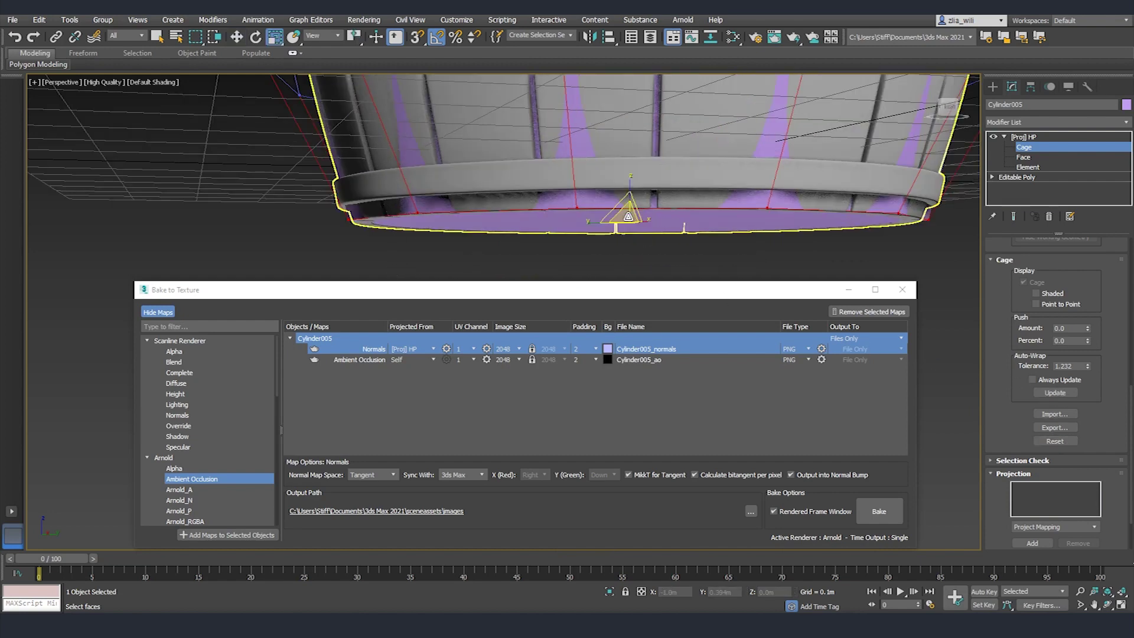
{"action": "left_click_drag", "start_coordinate": [630, 217], "coordinate": [632, 206]}
{"action": "key", "text": "w"}
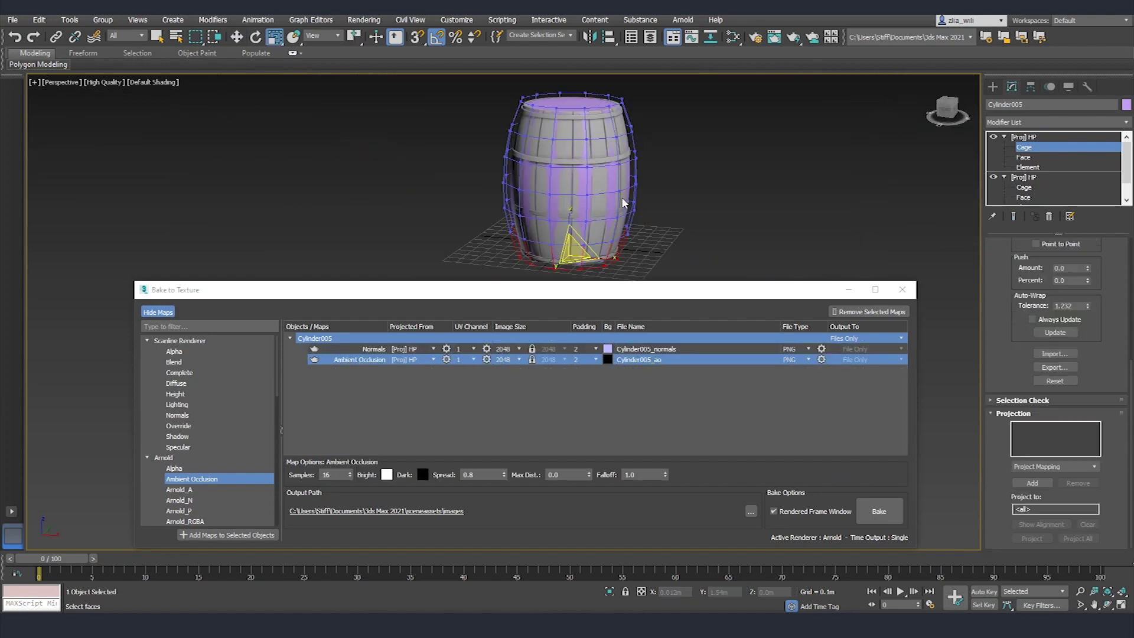
Step: Select both the Normals and Ambient Occlusion maps in the queue and bake them
{"action": "key", "text": "w"}
{"action": "left_click", "coordinate": [369, 349], "text": "ctrl"}
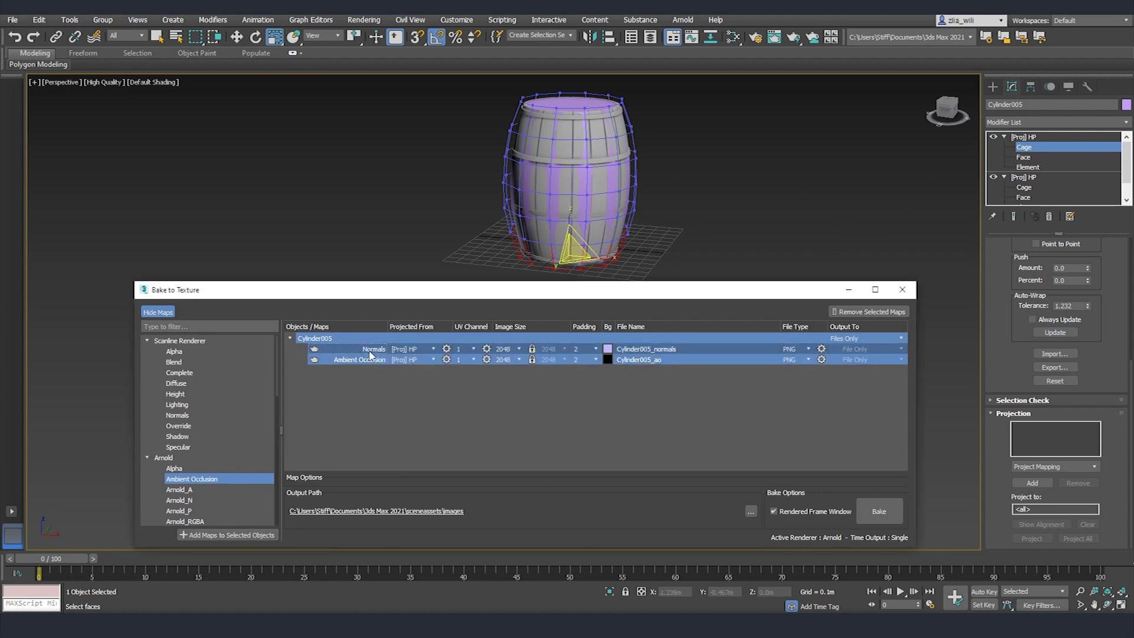
{"action": "left_click", "coordinate": [878, 511]}
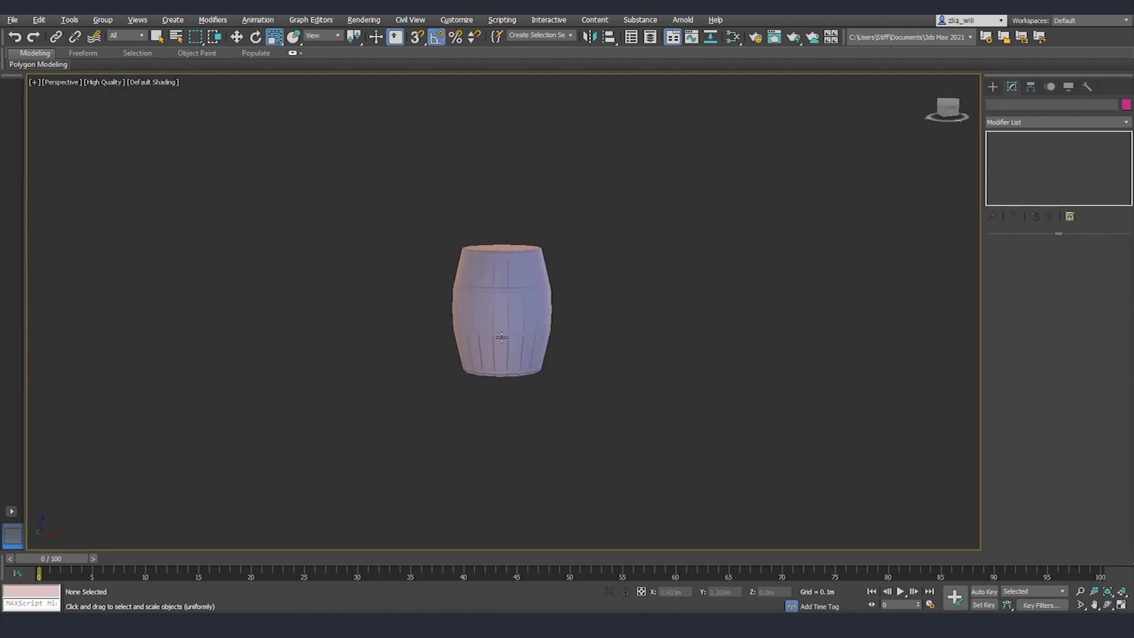
Step: Examine the low-poly barrel with its baked maps from the side and from above
{"action": "middle_click_drag", "start_coordinate": [501, 337], "coordinate": [554, 354], "text": "alt"}
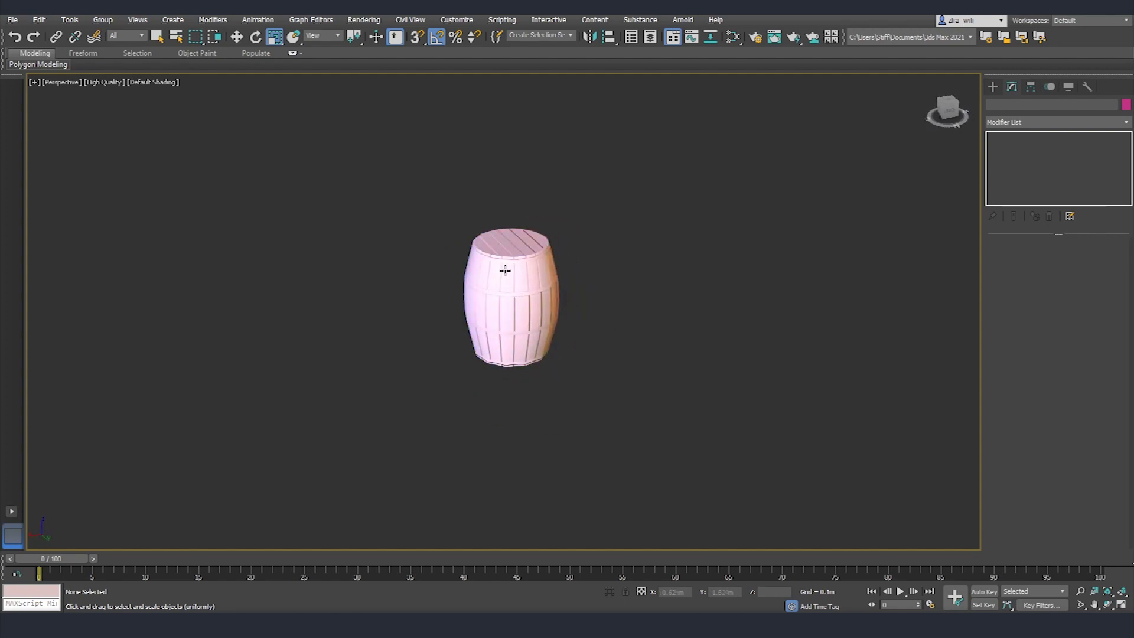
{"action": "mouse_move", "coordinate": [570, 344]}
{"action": "middle_mouse_down", "text": "alt"}
{"action": "mouse_move", "coordinate": [554, 357]}
{"action": "mouse_move", "coordinate": [592, 352]}
{"action": "mouse_move", "coordinate": [592, 364]}
{"action": "mouse_move", "coordinate": [578, 356]}
{"action": "mouse_move", "coordinate": [561, 288]}
{"action": "middle_mouse_up", "text": "alt"}
{"action": "scroll", "coordinate": [574, 357], "scroll_direction": "down", "scroll_amount": 3}
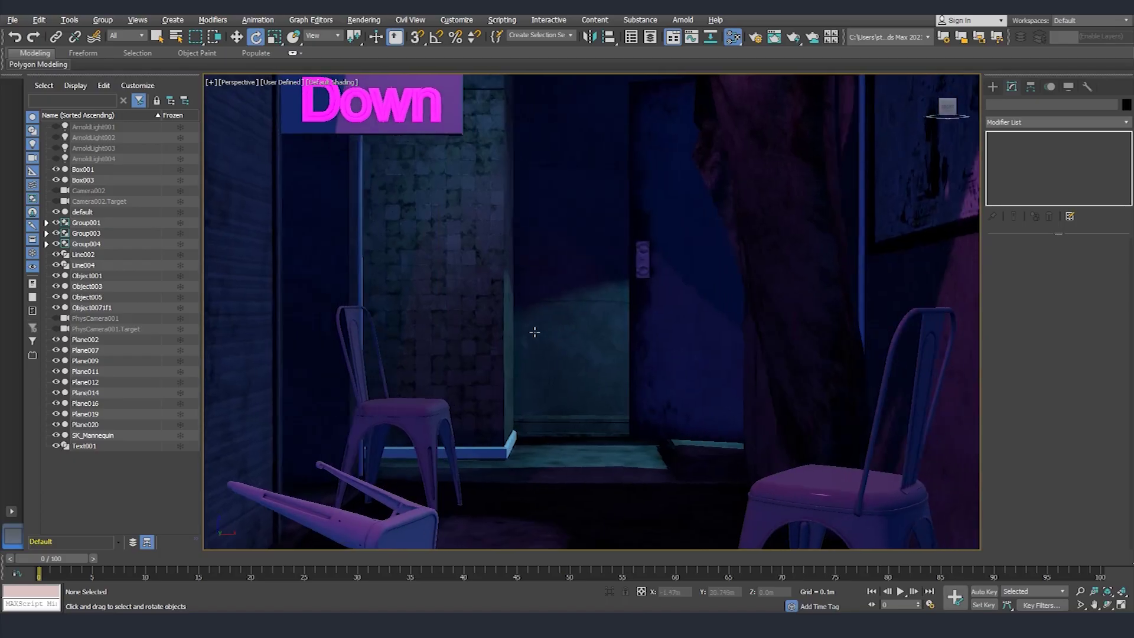
{"action": "scroll", "coordinate": [532, 337], "scroll_direction": "up", "scroll_amount": 4}
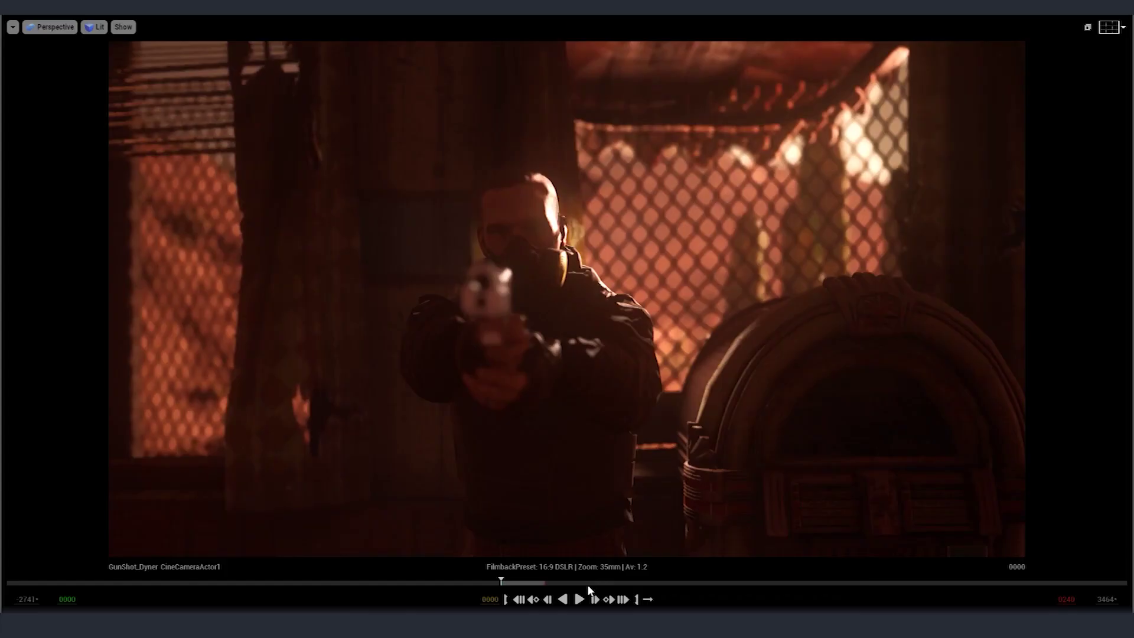
{"action": "left_click", "coordinate": [578, 599]}
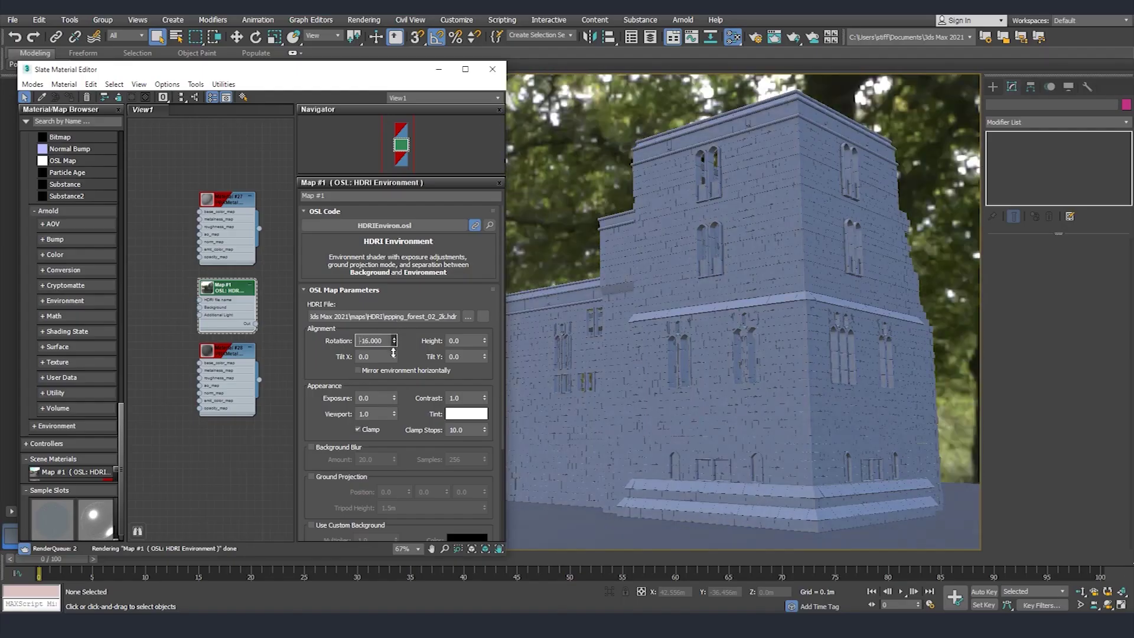
{"action": "left_click_drag", "start_coordinate": [392, 378], "coordinate": [394, 387]}
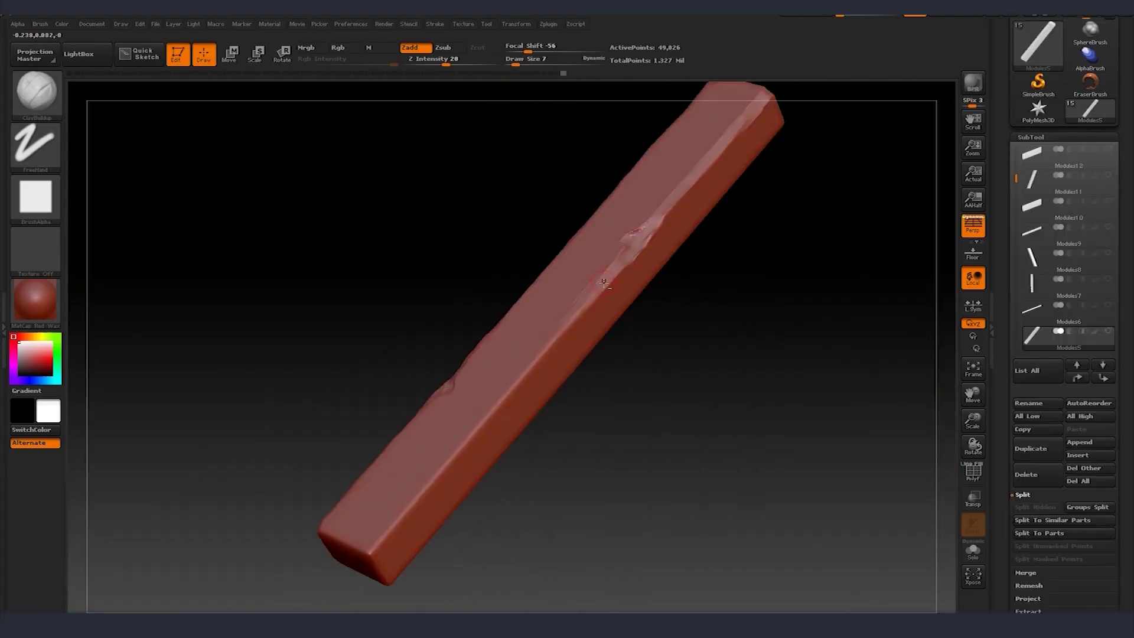